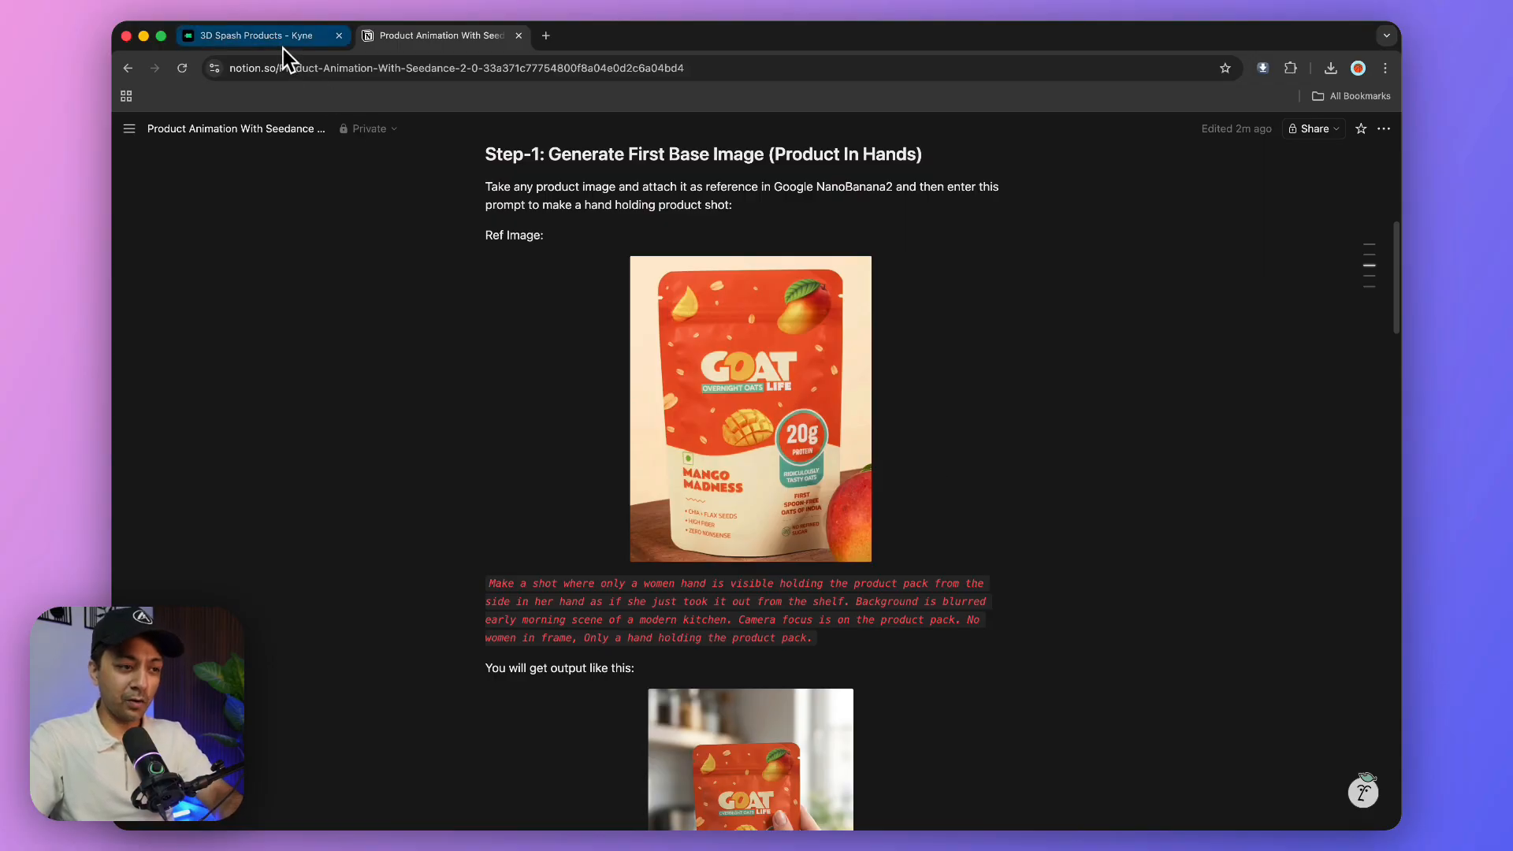
Step: Switch to the 3D Spash Products canvas and examine the mango pouch reference, hand-held shot, splash image and animated example videos
left_click(316, 35)
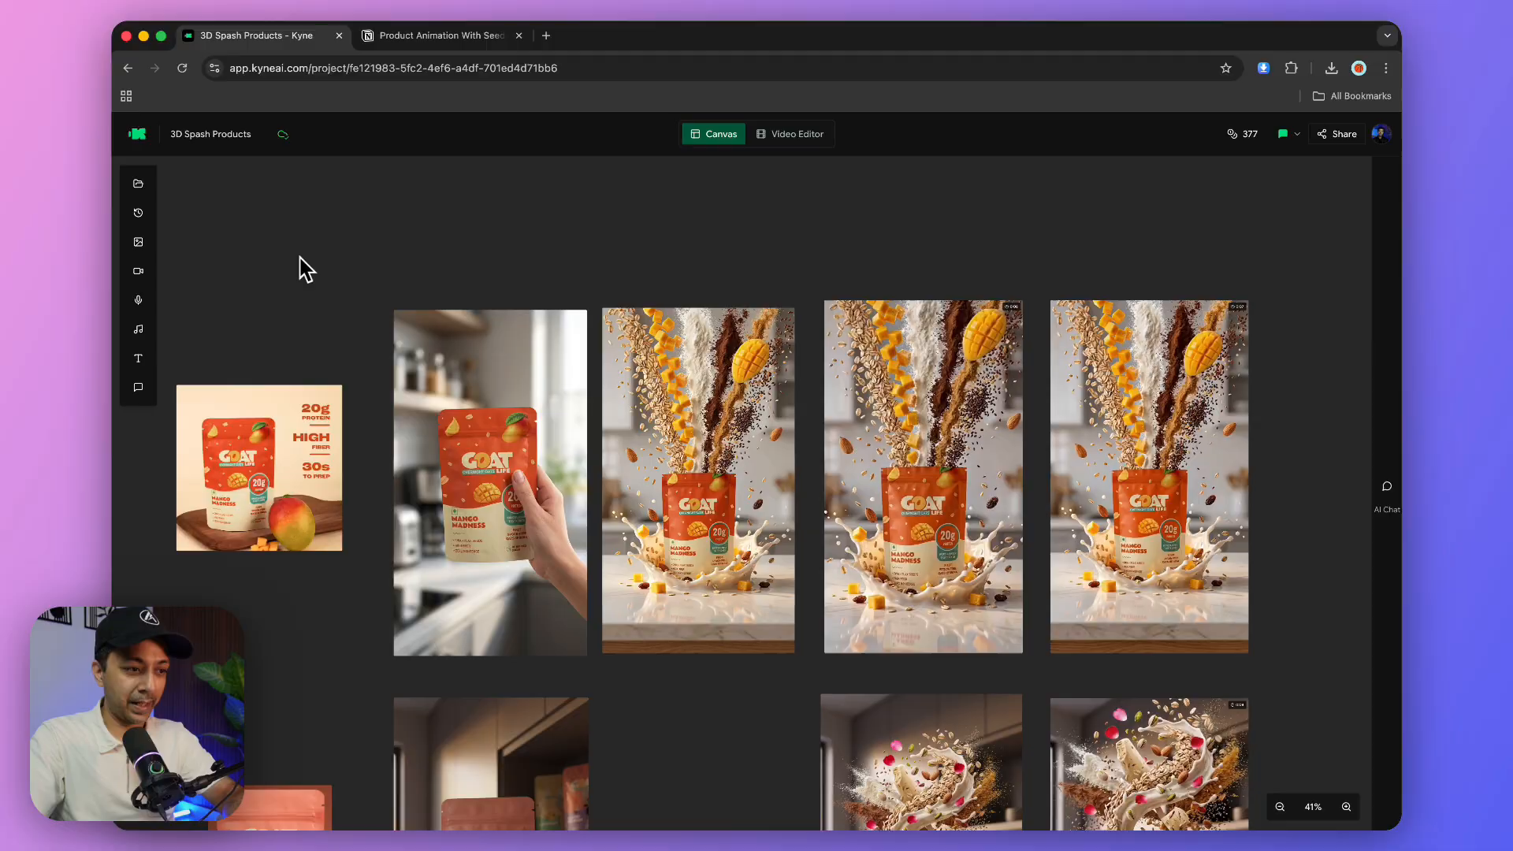
scroll(311, 278, "left", 3)
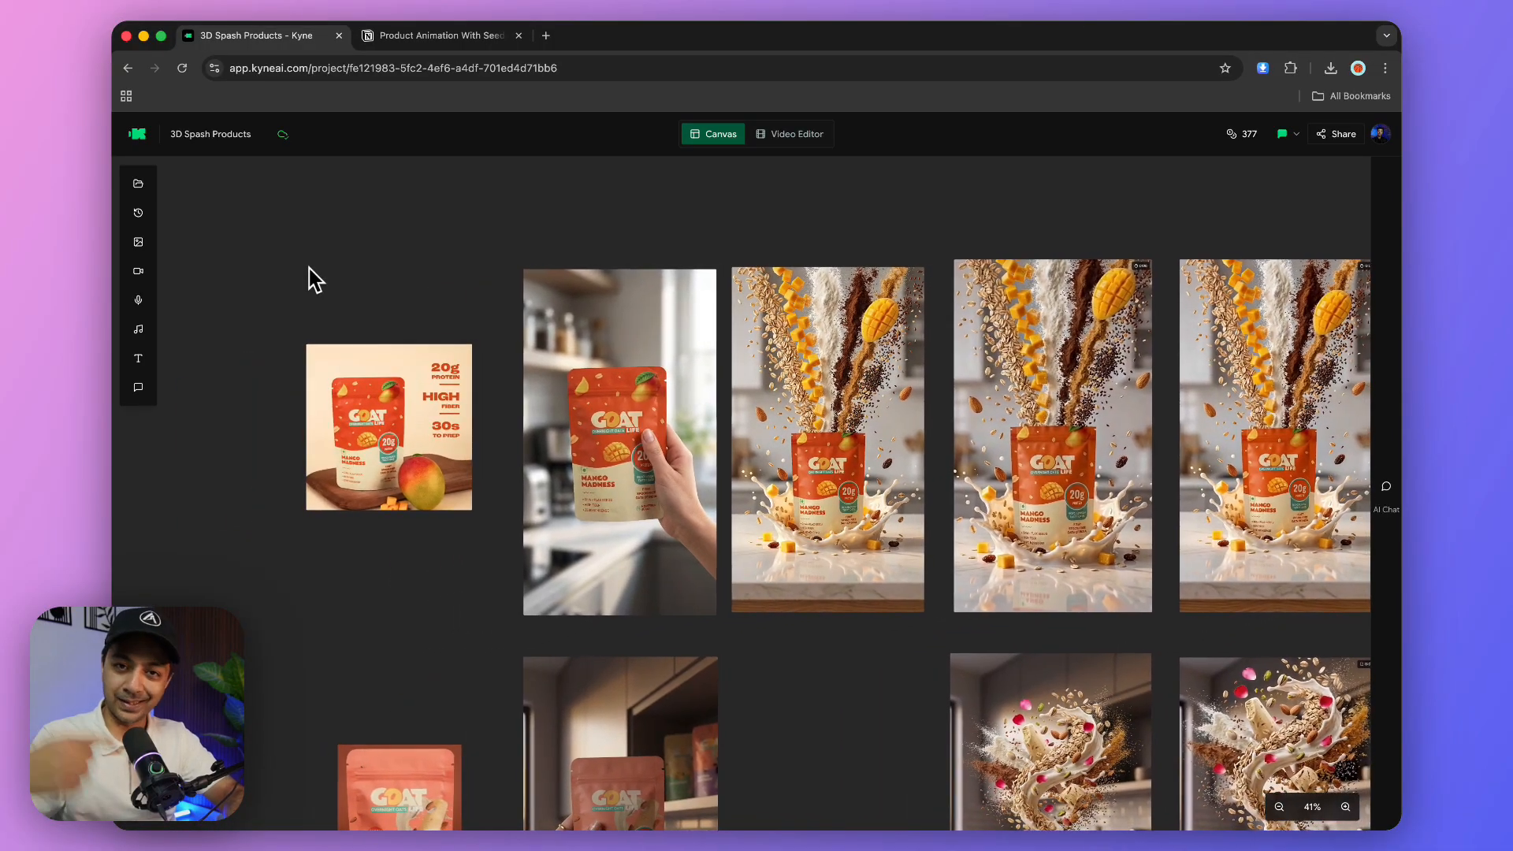
scroll(315, 280, "down", 2)
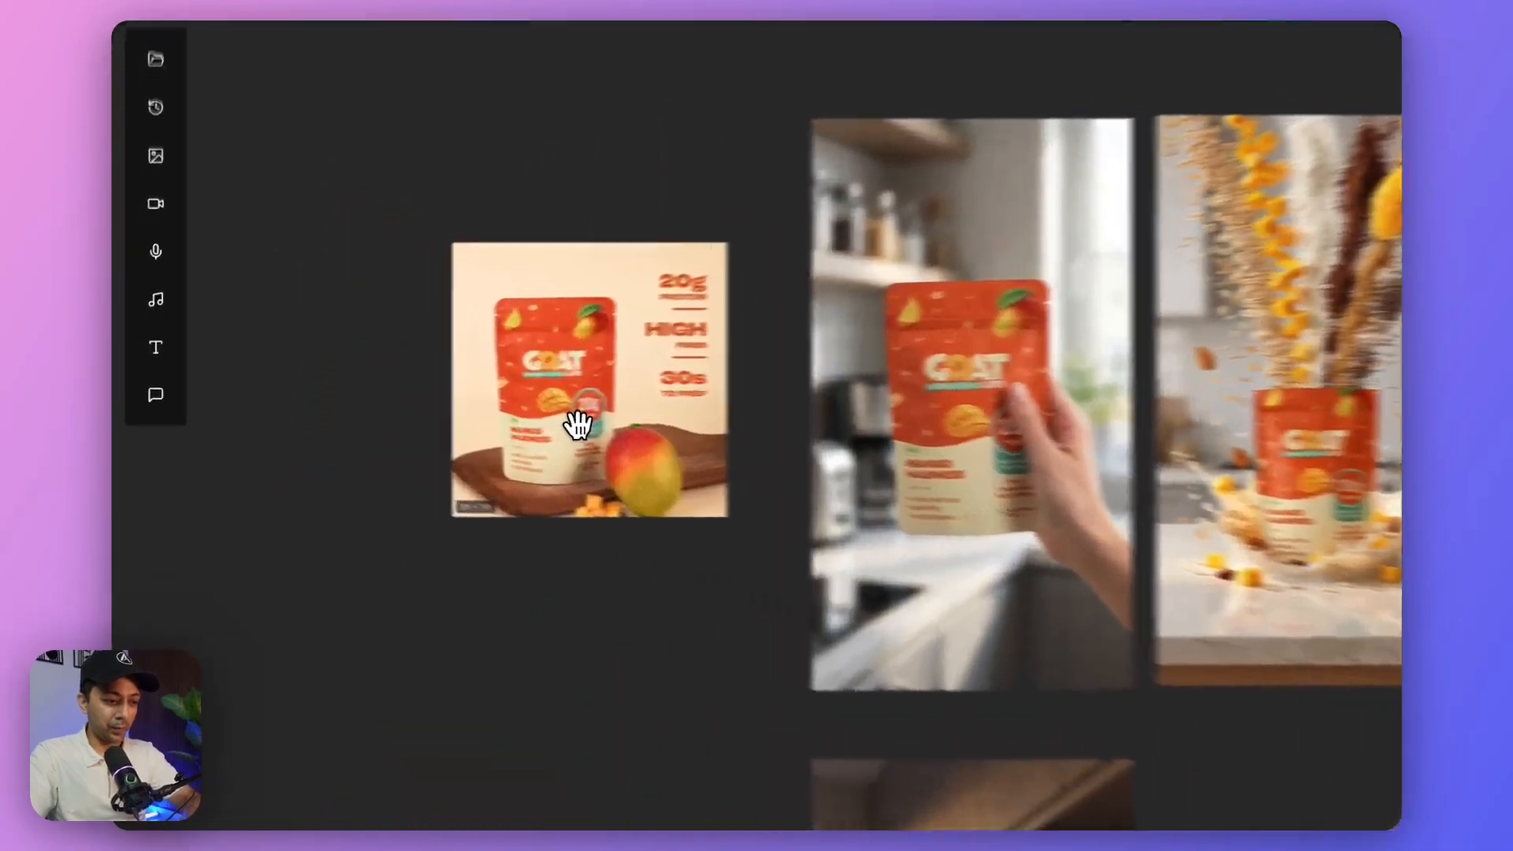
left_click(360, 381)
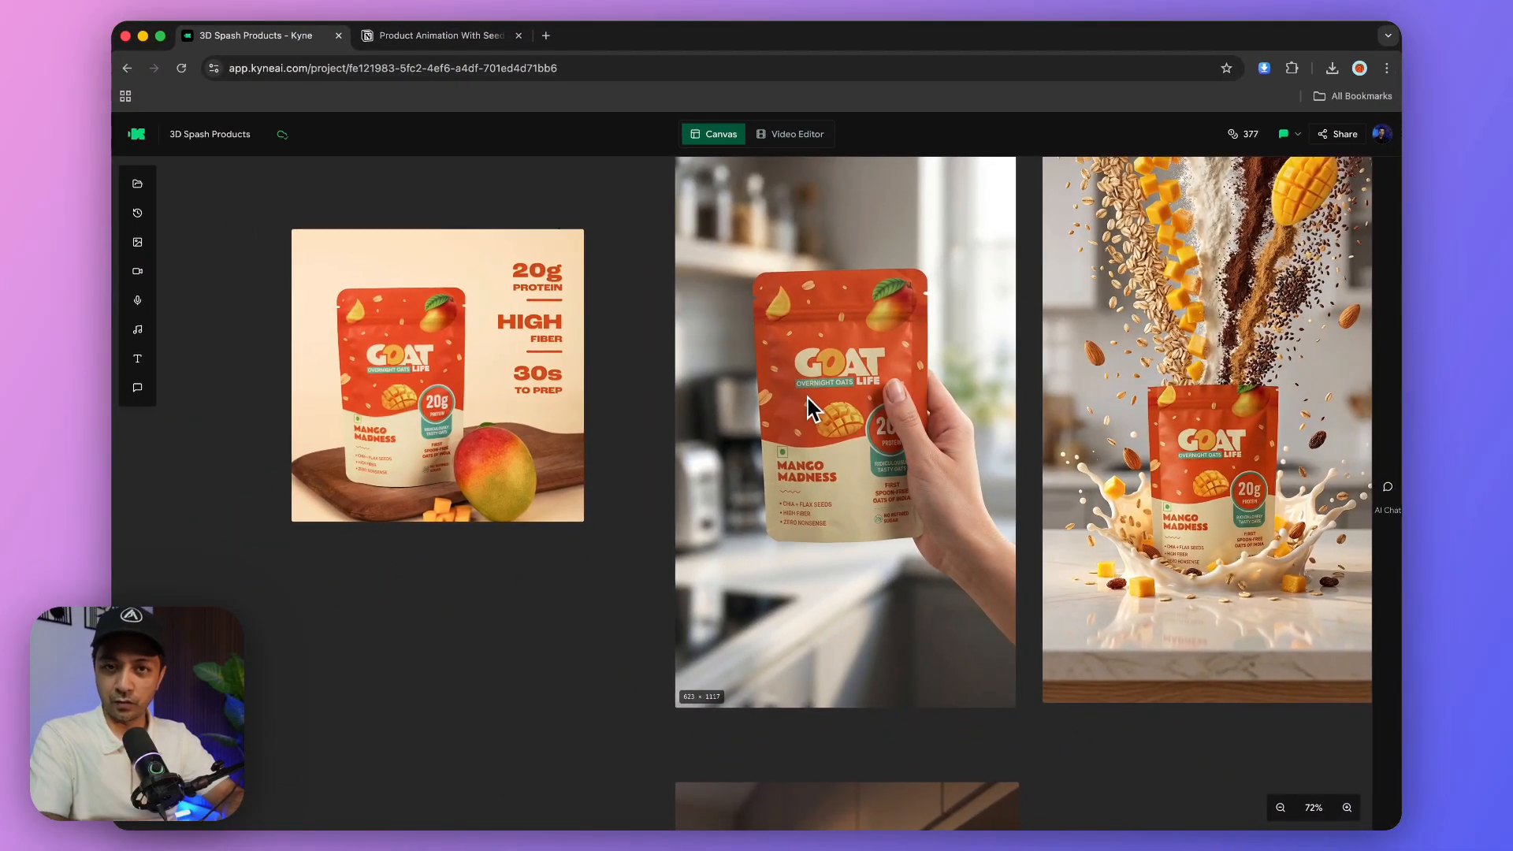
left_click(370, 371)
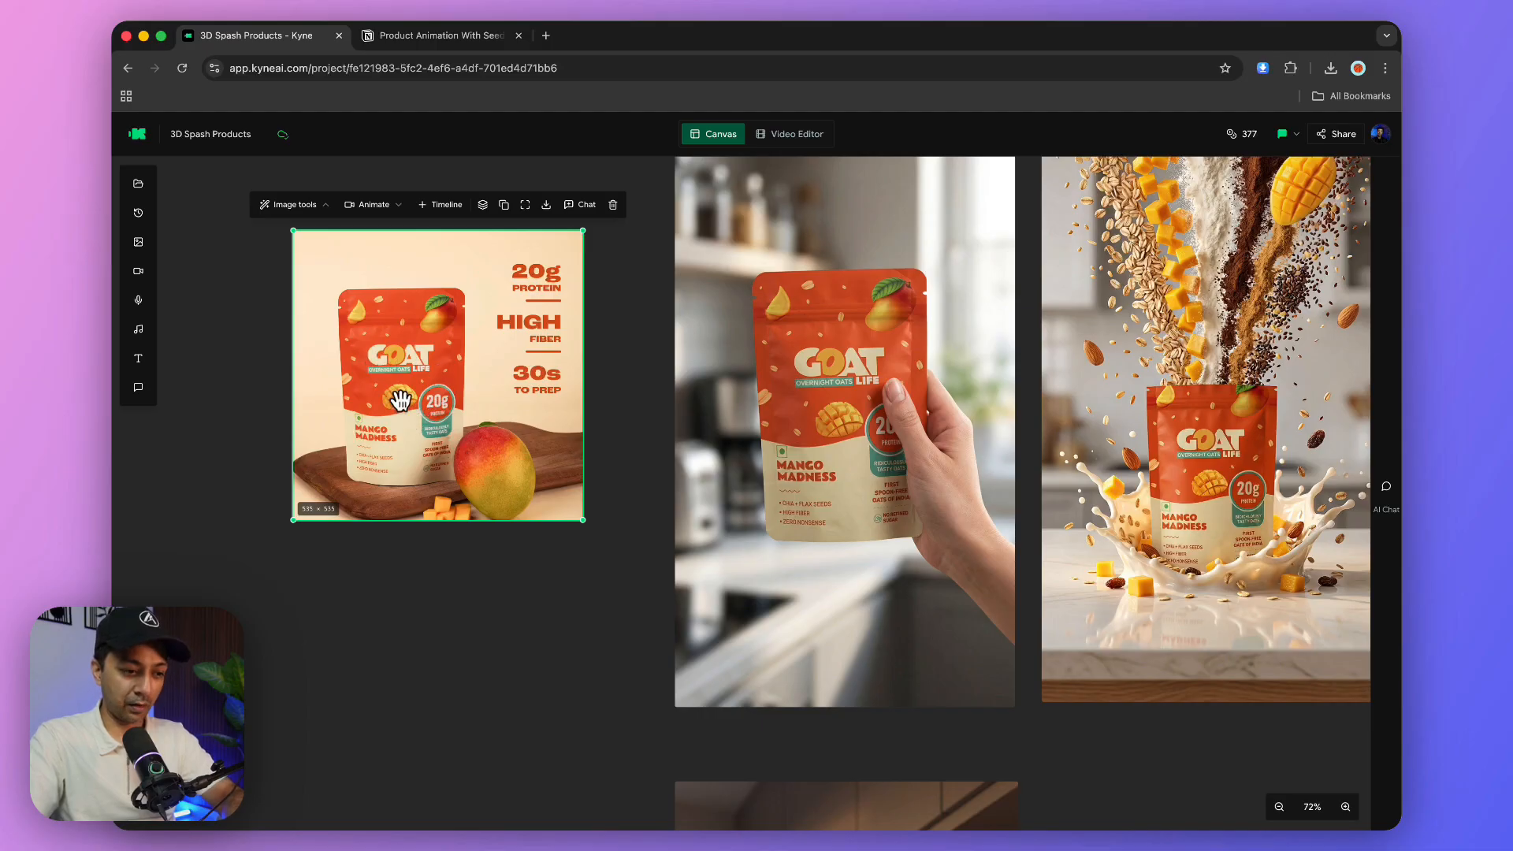
scroll(400, 395, "right", 5)
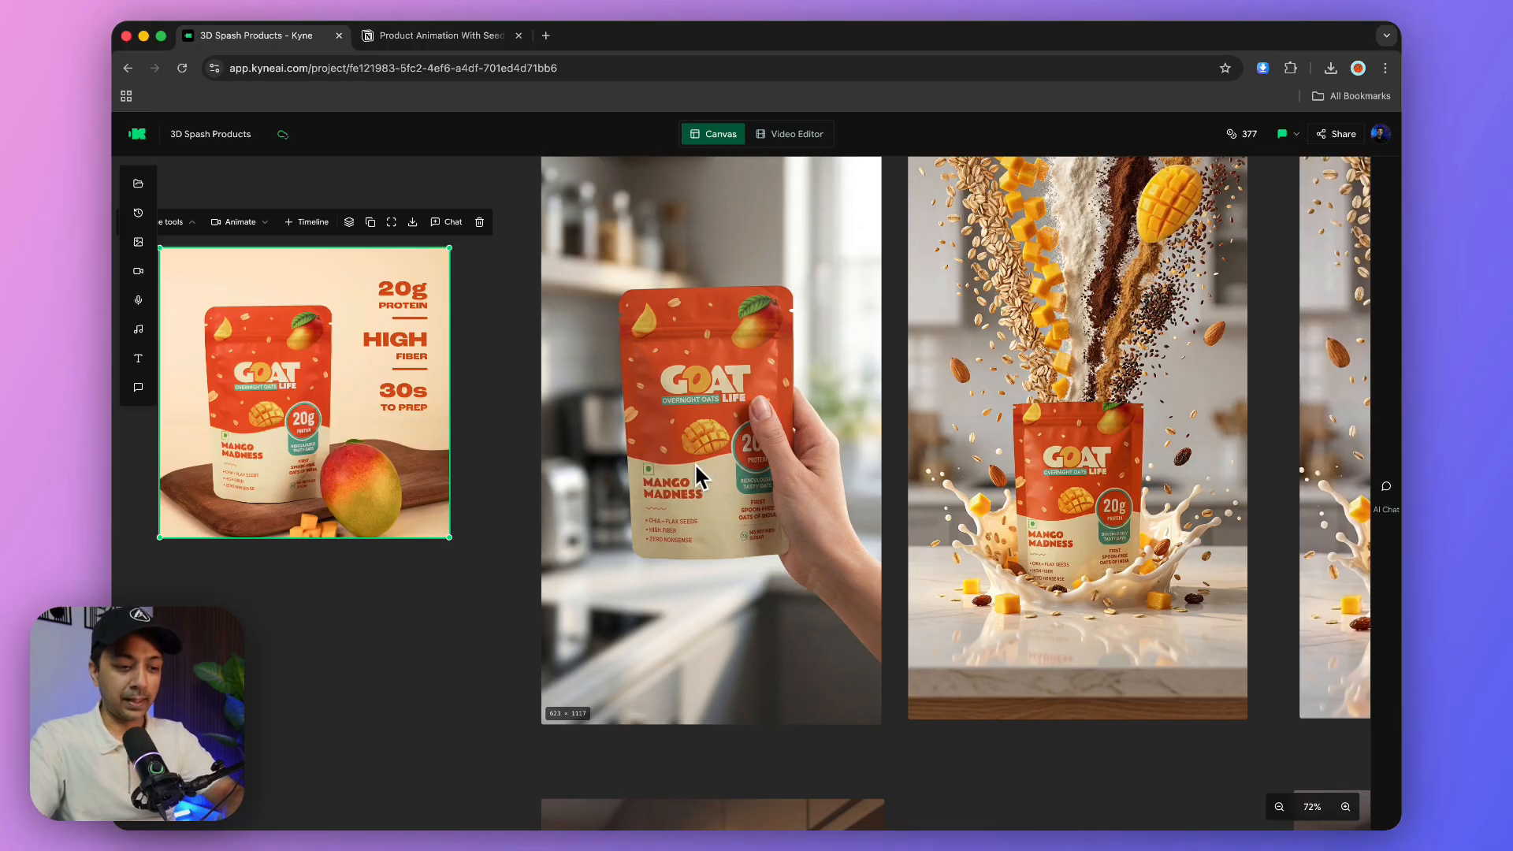
scroll(697, 473, "right", 8)
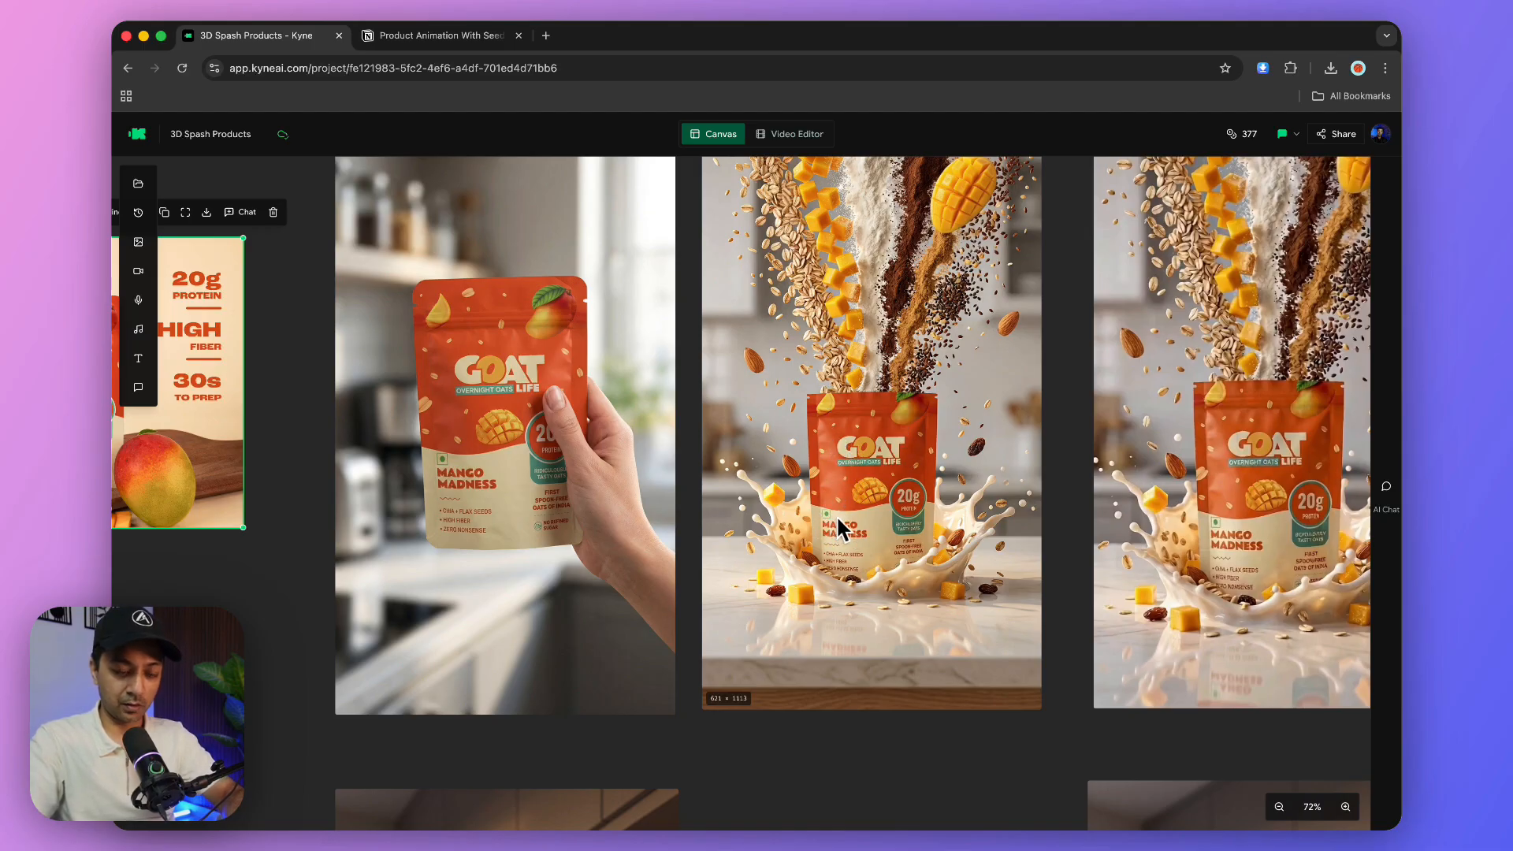
scroll(840, 529, "right", 15)
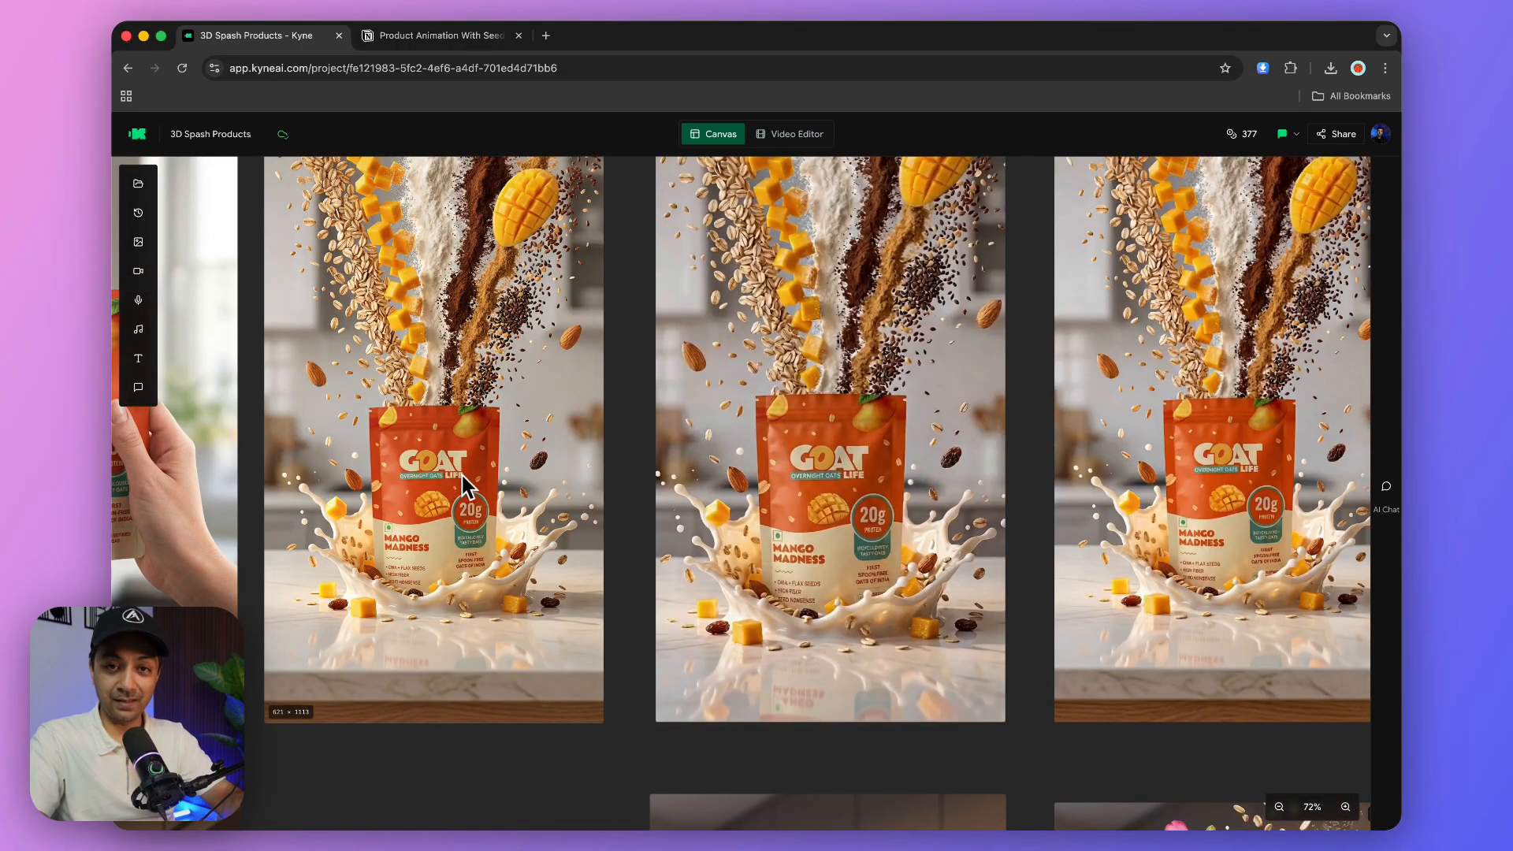
scroll(433, 437, "left", 5)
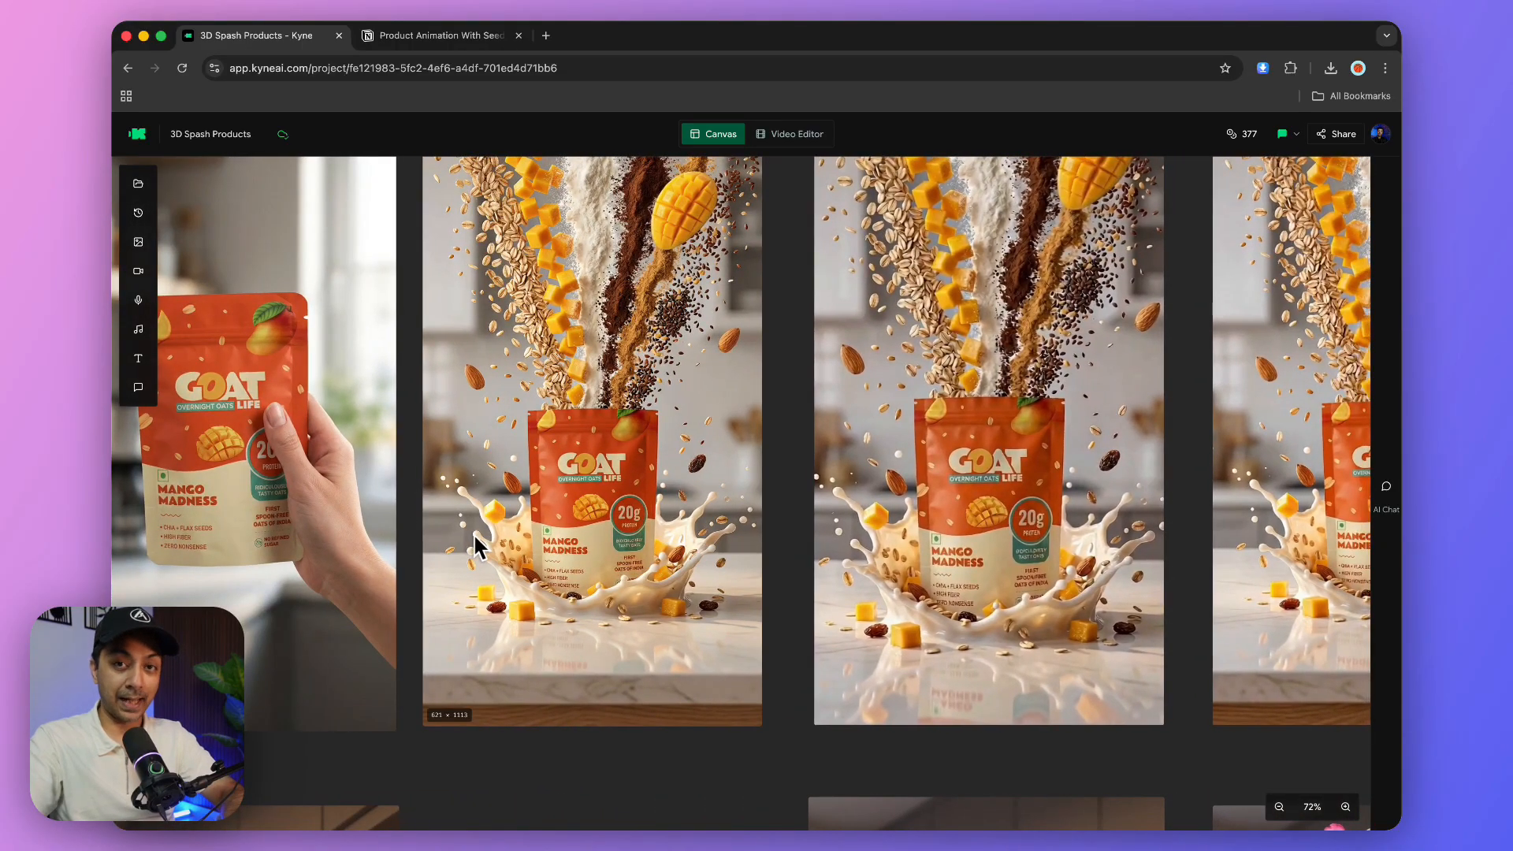
scroll(474, 533, "right", 12)
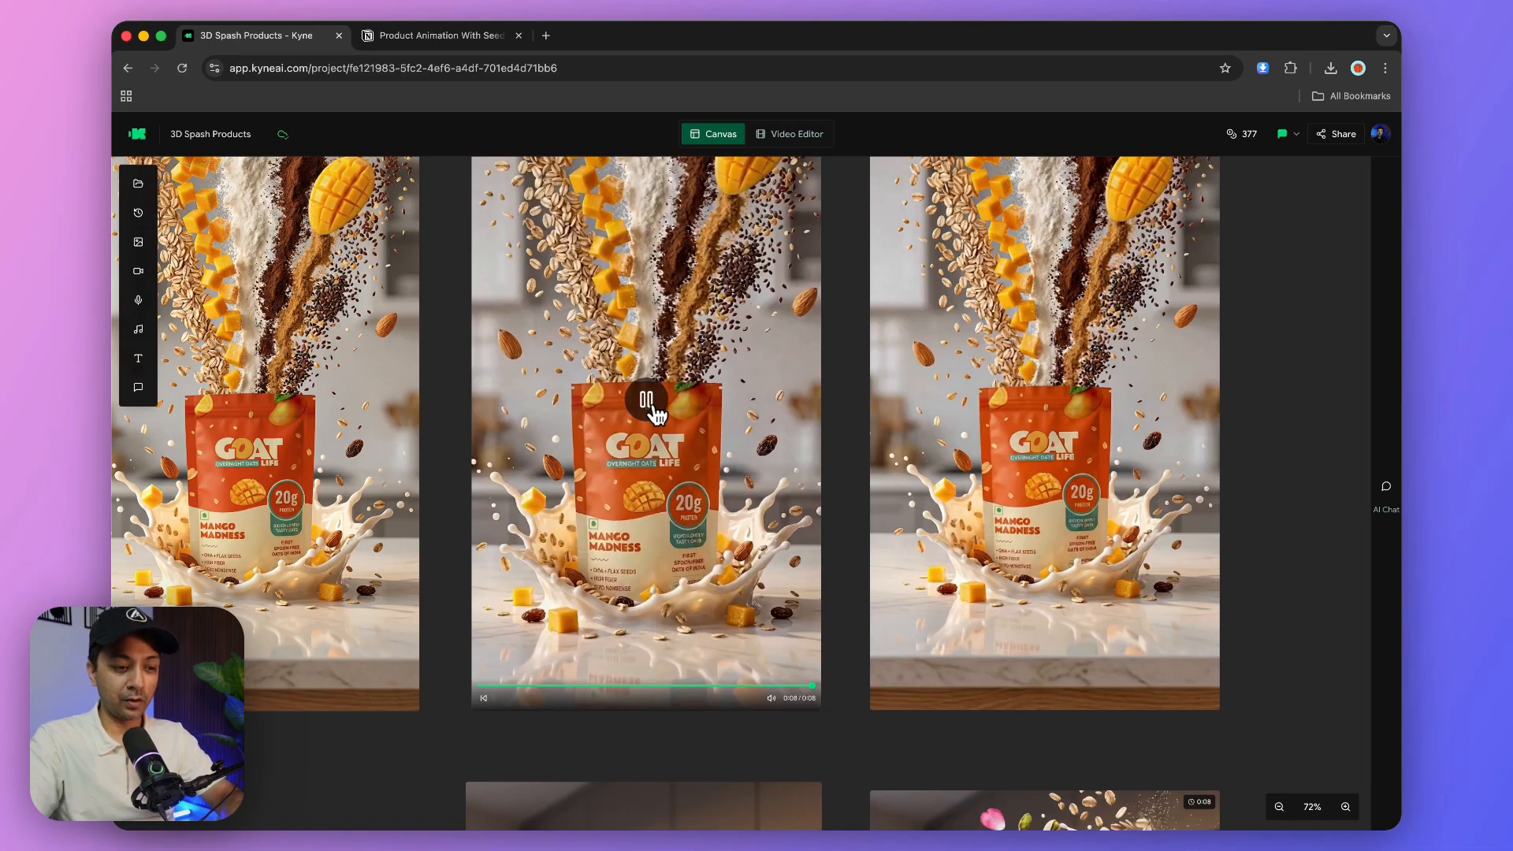
left_click(651, 411)
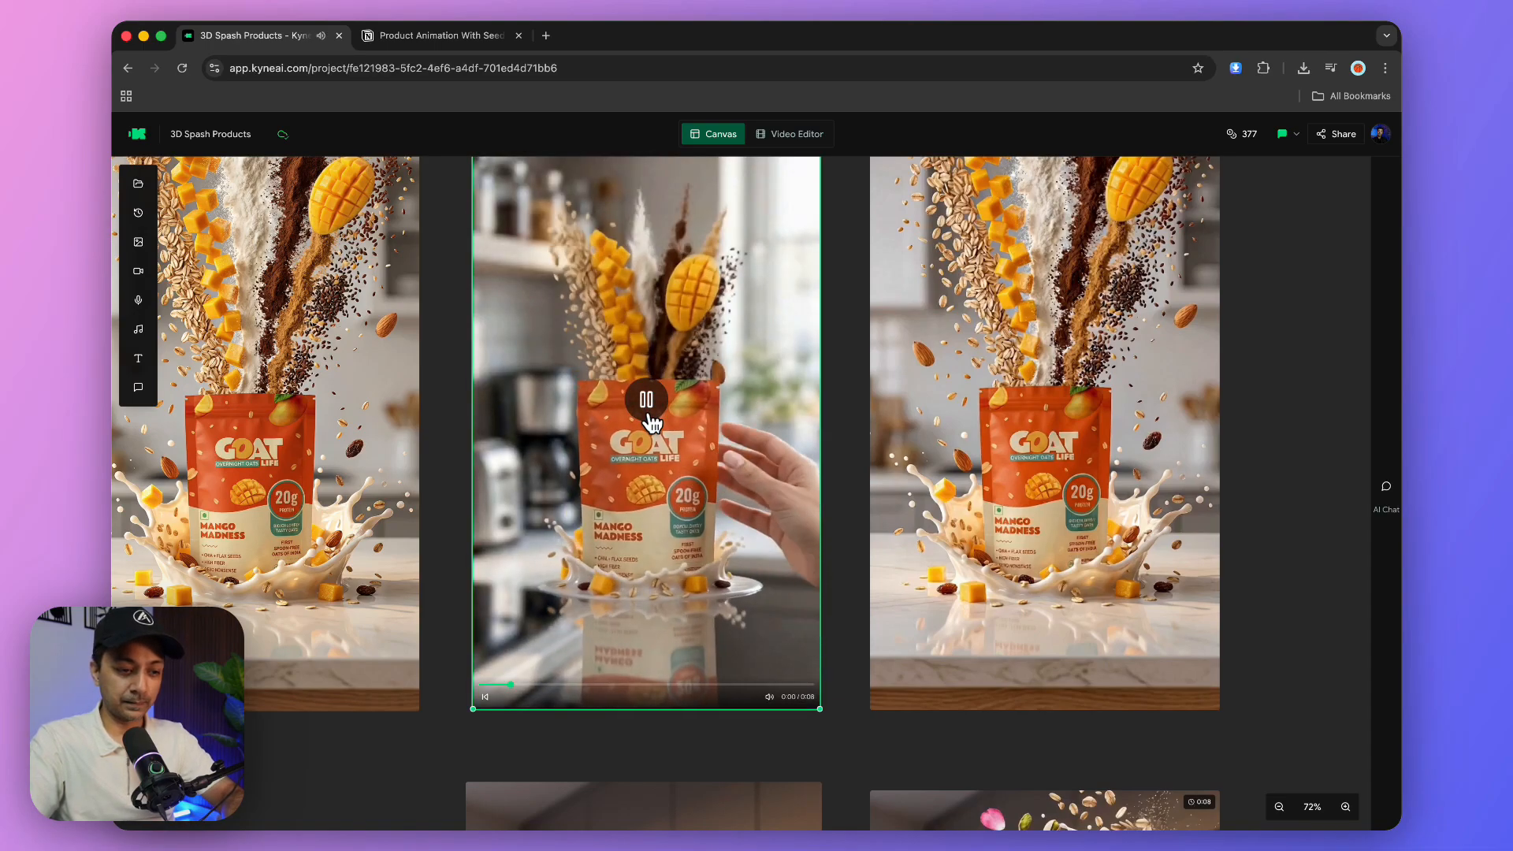
scroll(648, 419, "up", 1)
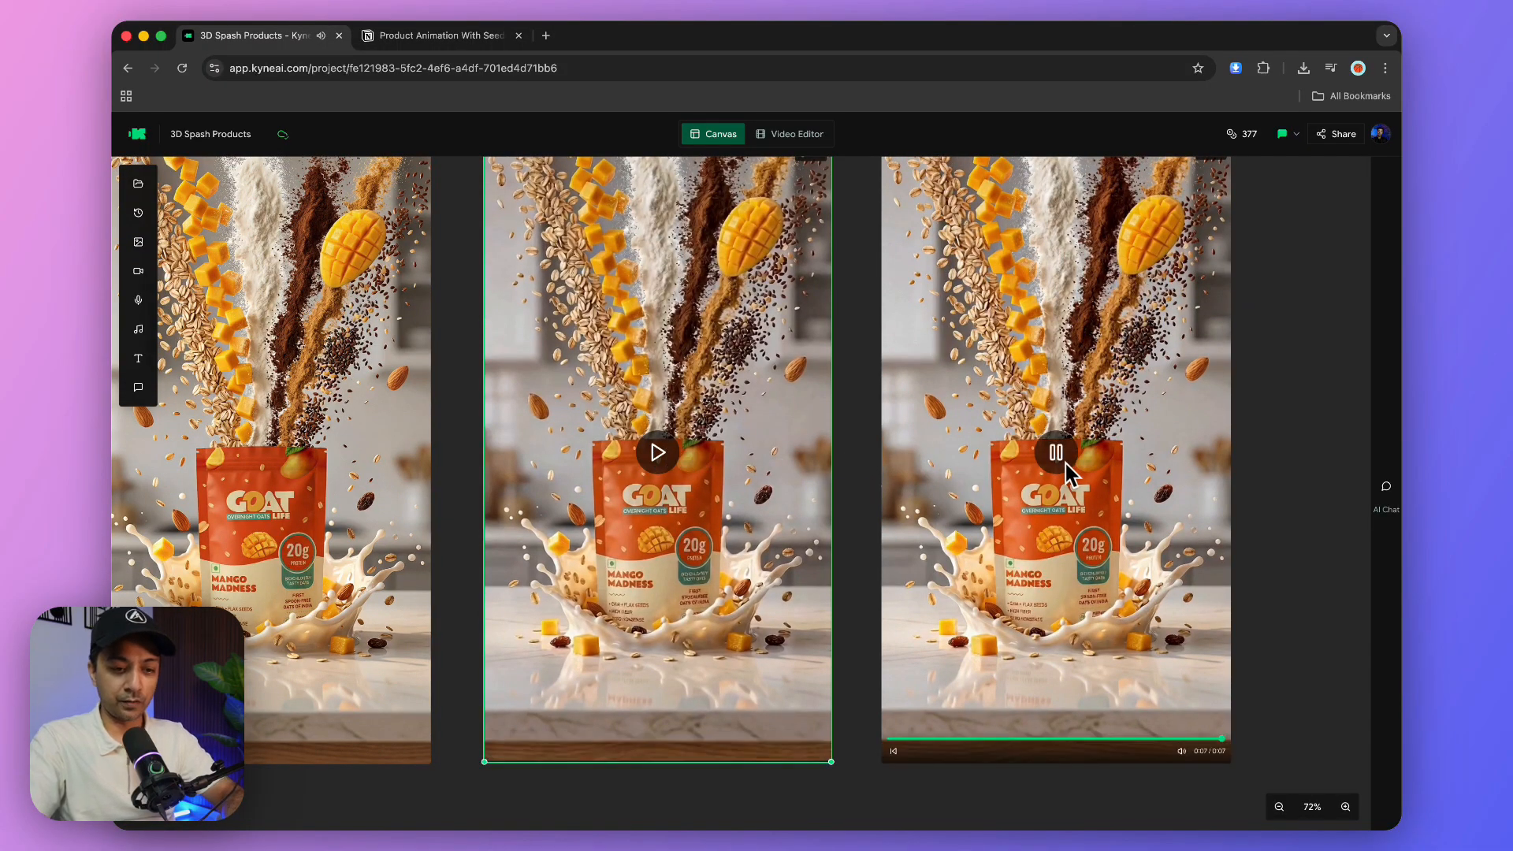
mouse_move(1095, 479)
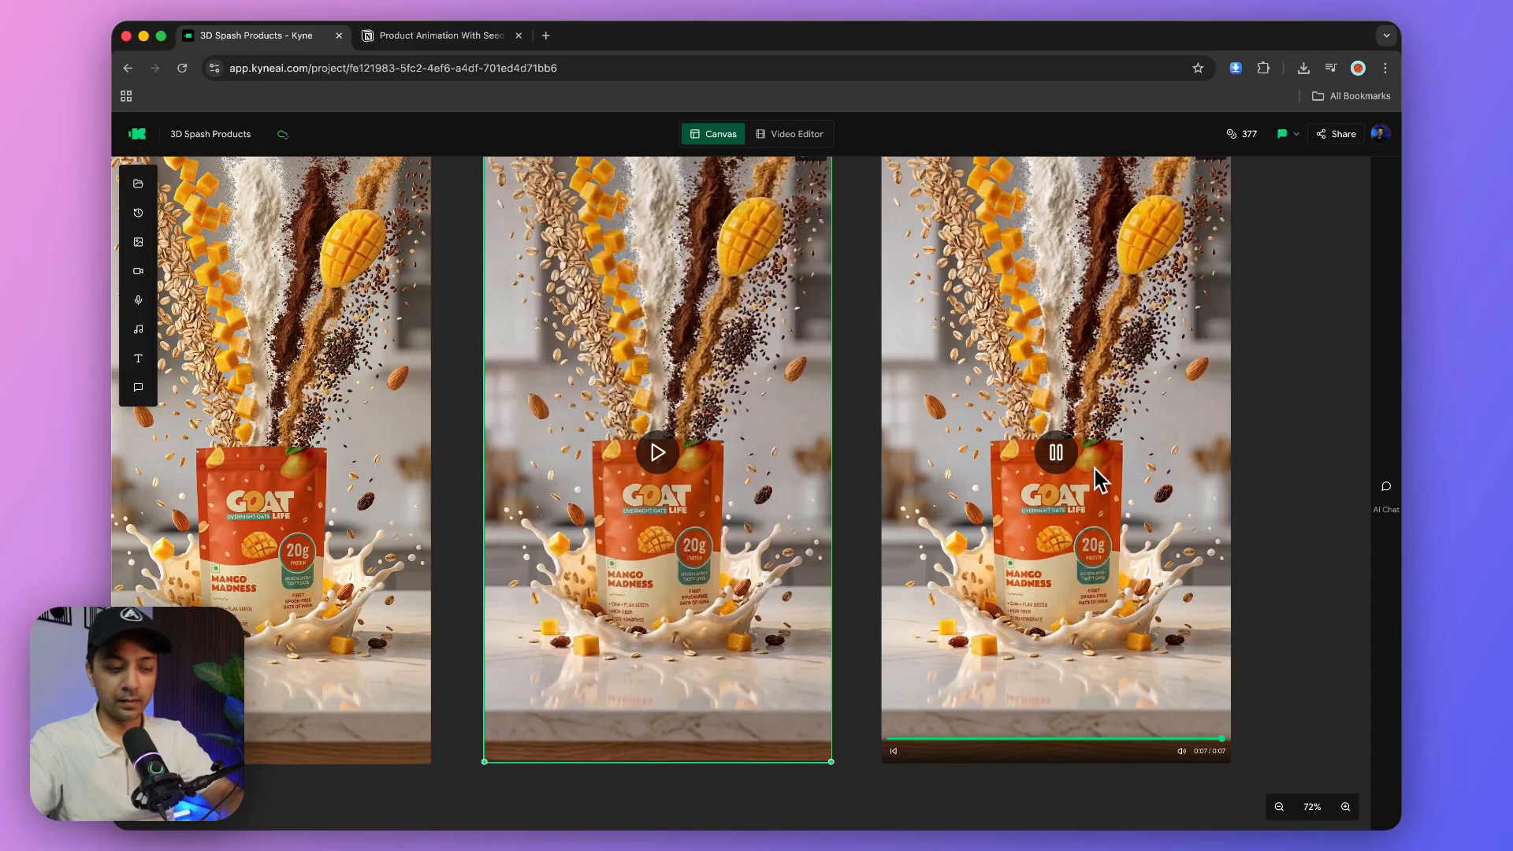
scroll(1052, 492, "left", 10)
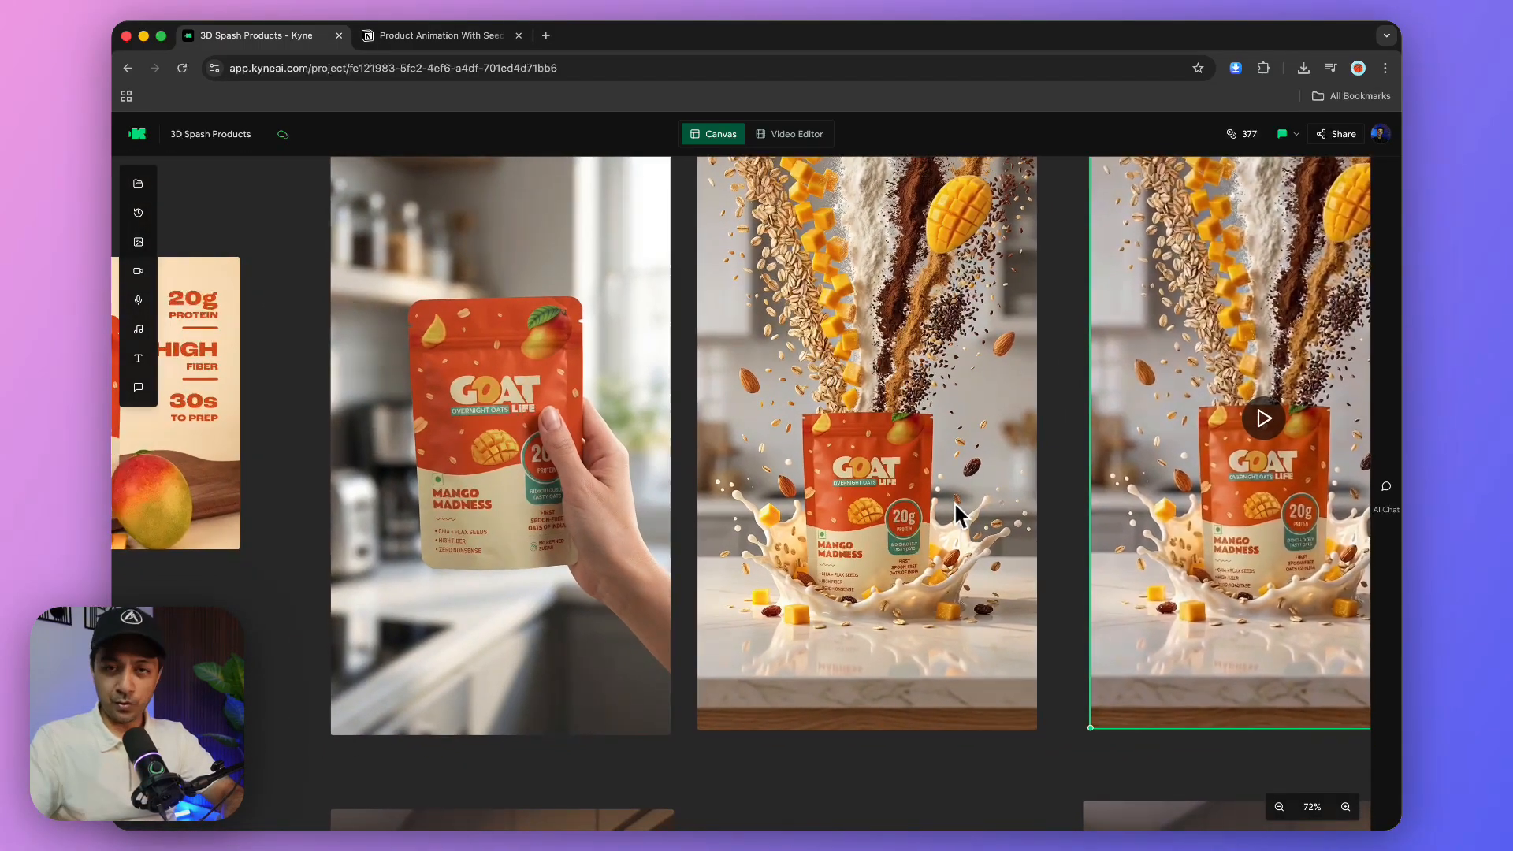
Step: Place the mango pouch product image in the empty canvas area below the second row of examples
scroll(954, 502, "down", 5)
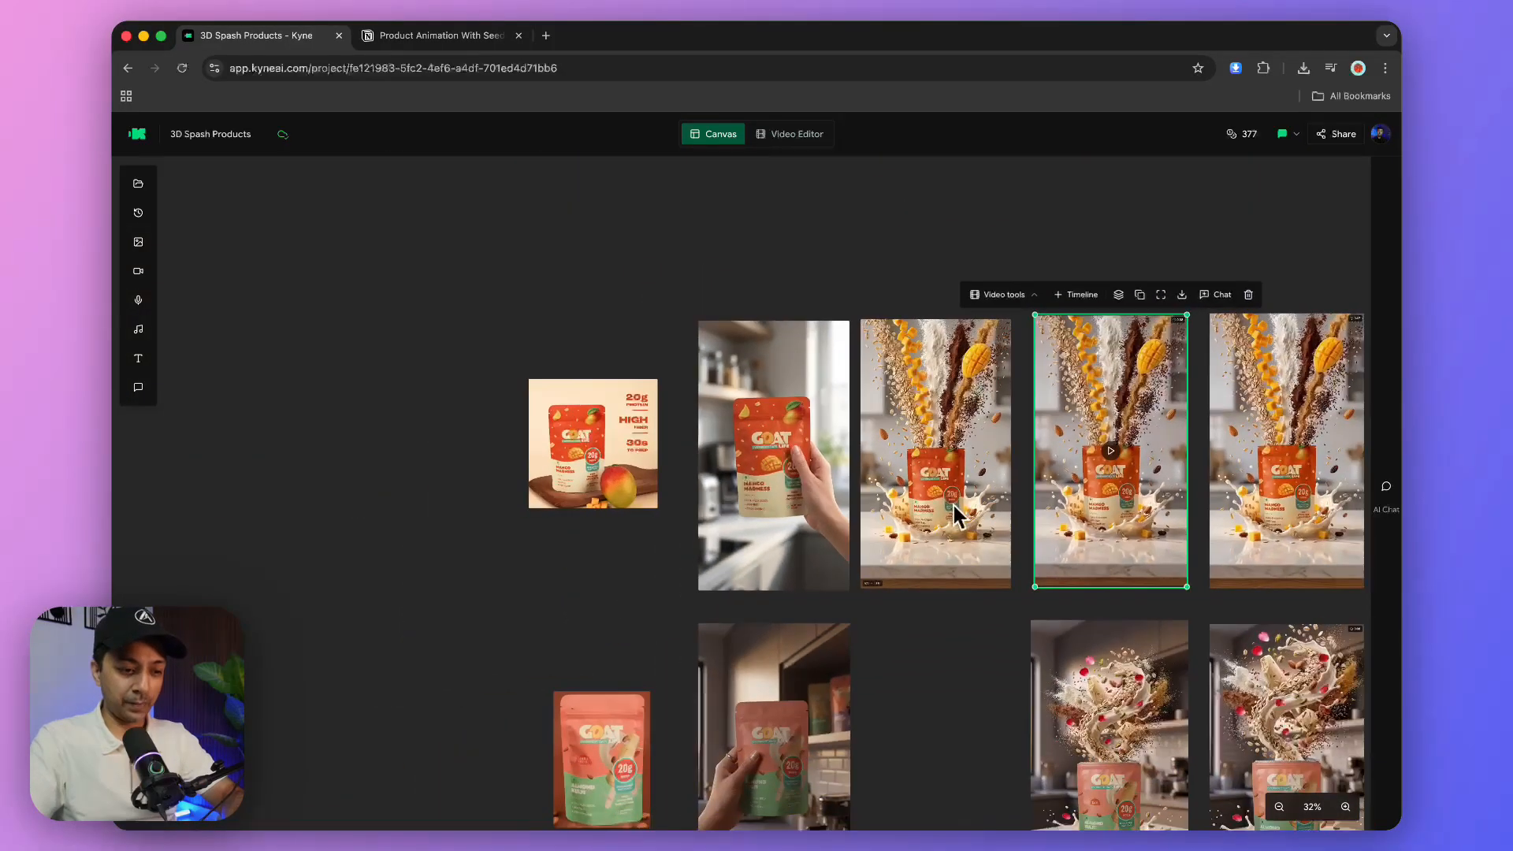
scroll(583, 409, "down", 2)
scroll(495, 394, "left", 3)
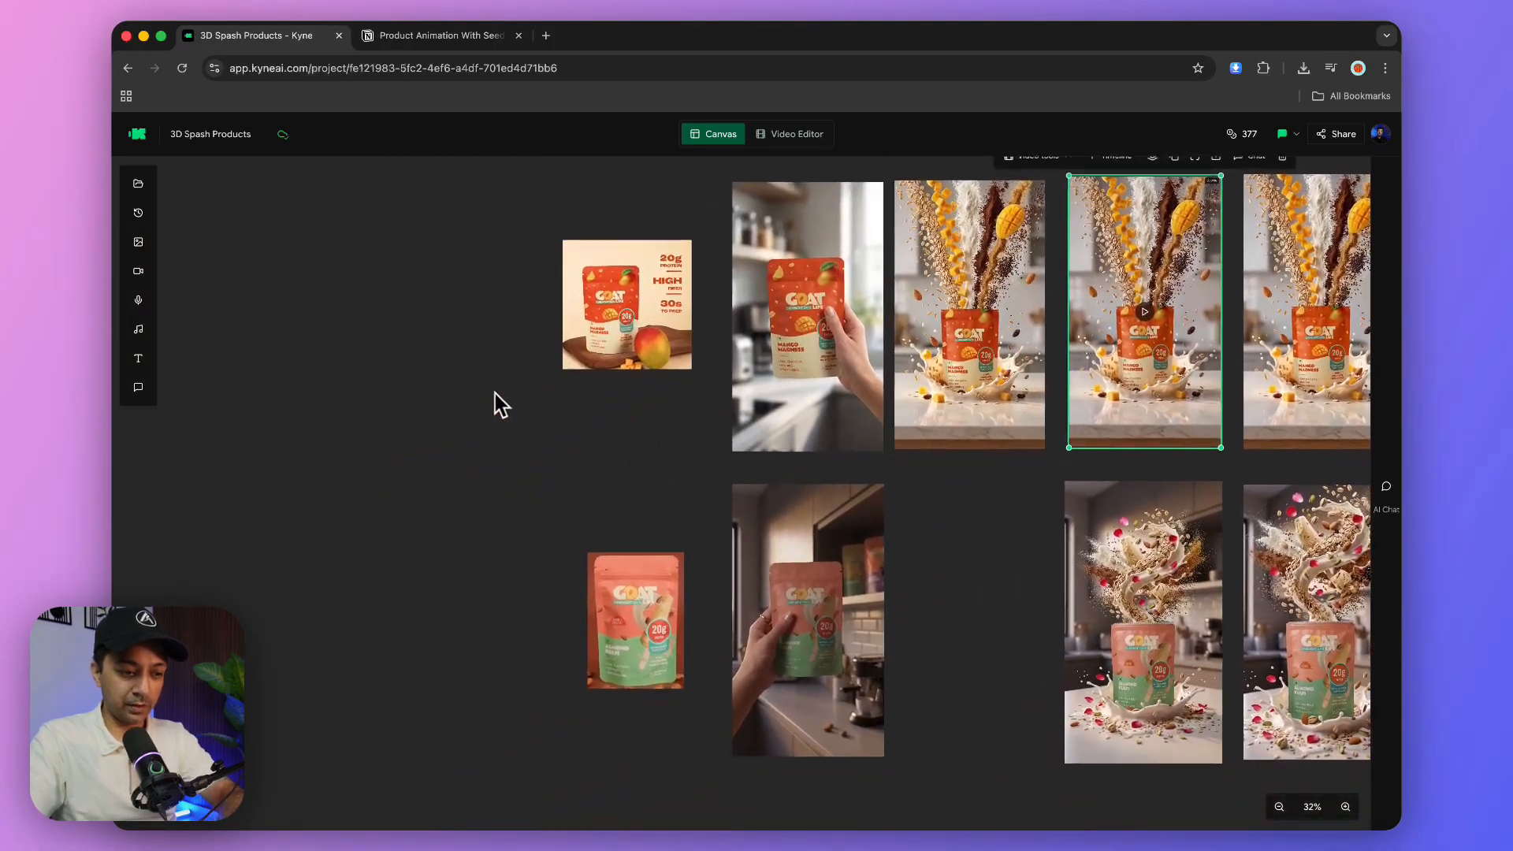
left_click_drag(589, 337, 471, 744)
scroll(508, 335, "up", 3)
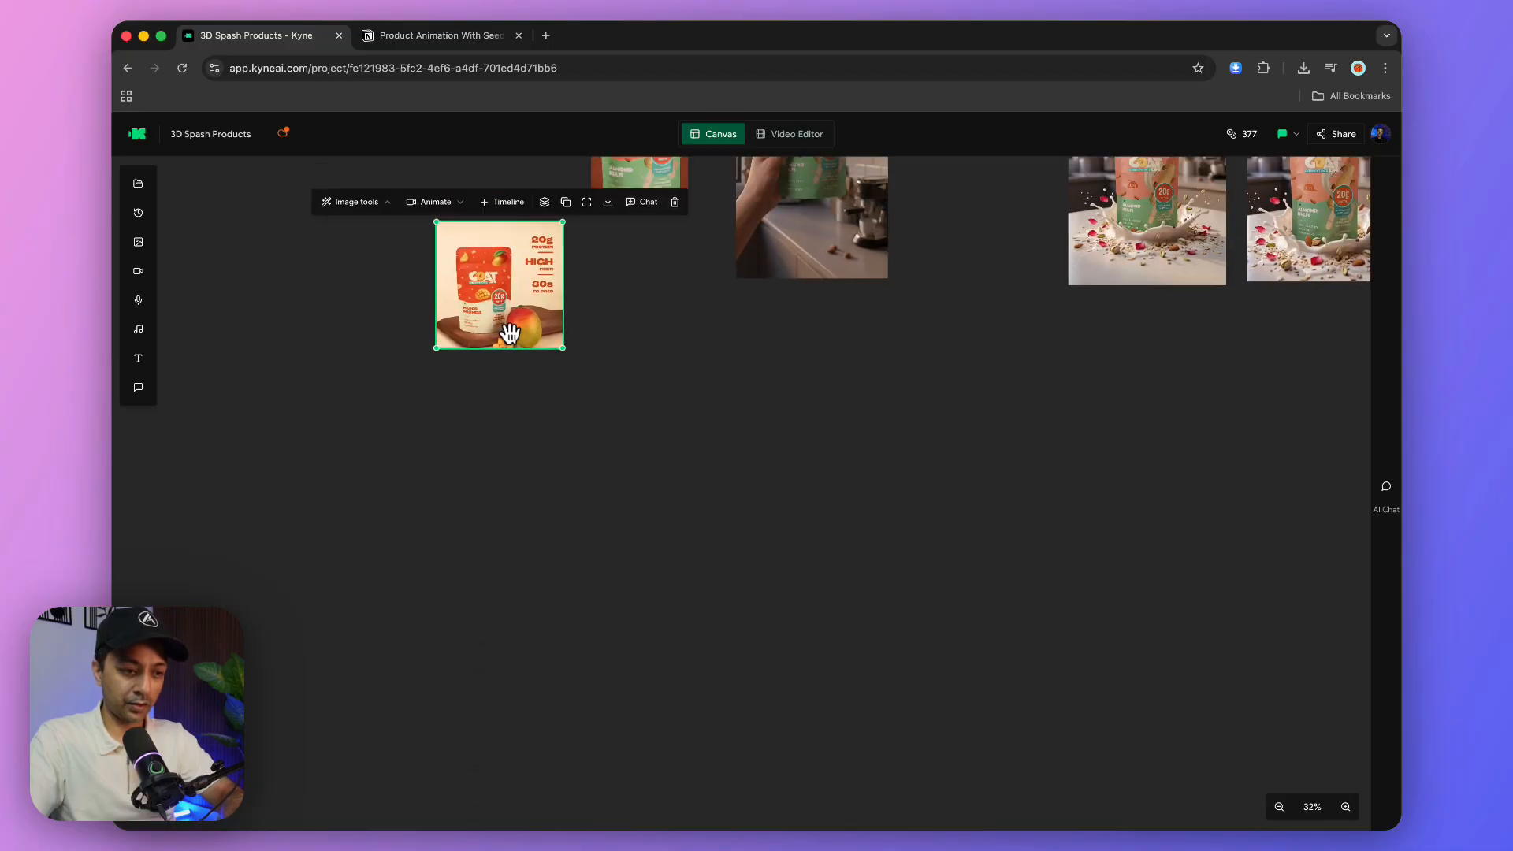
scroll(607, 552, "down", 2)
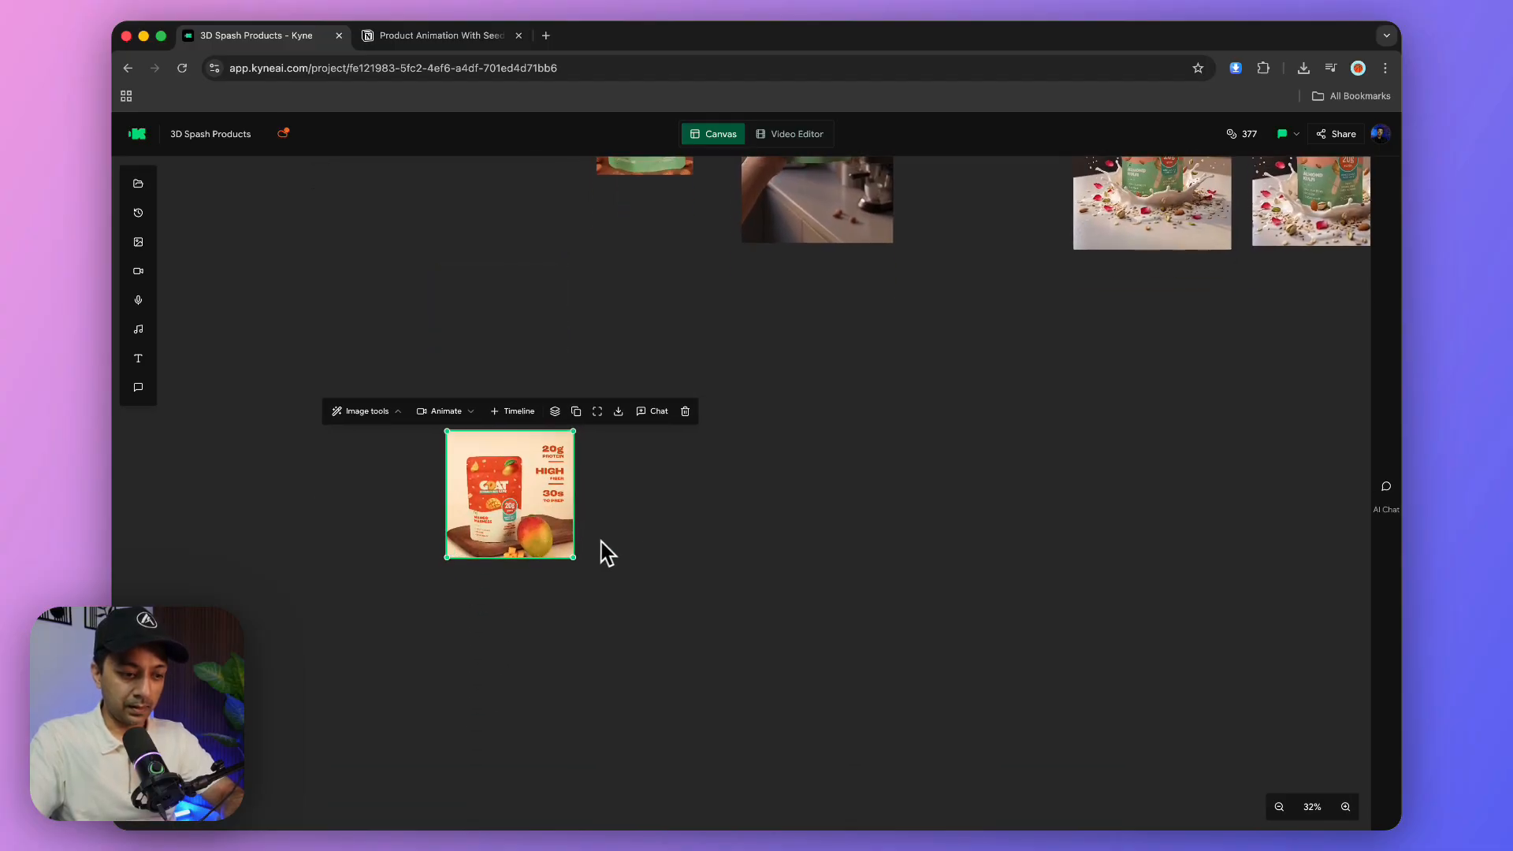
left_click(686, 536)
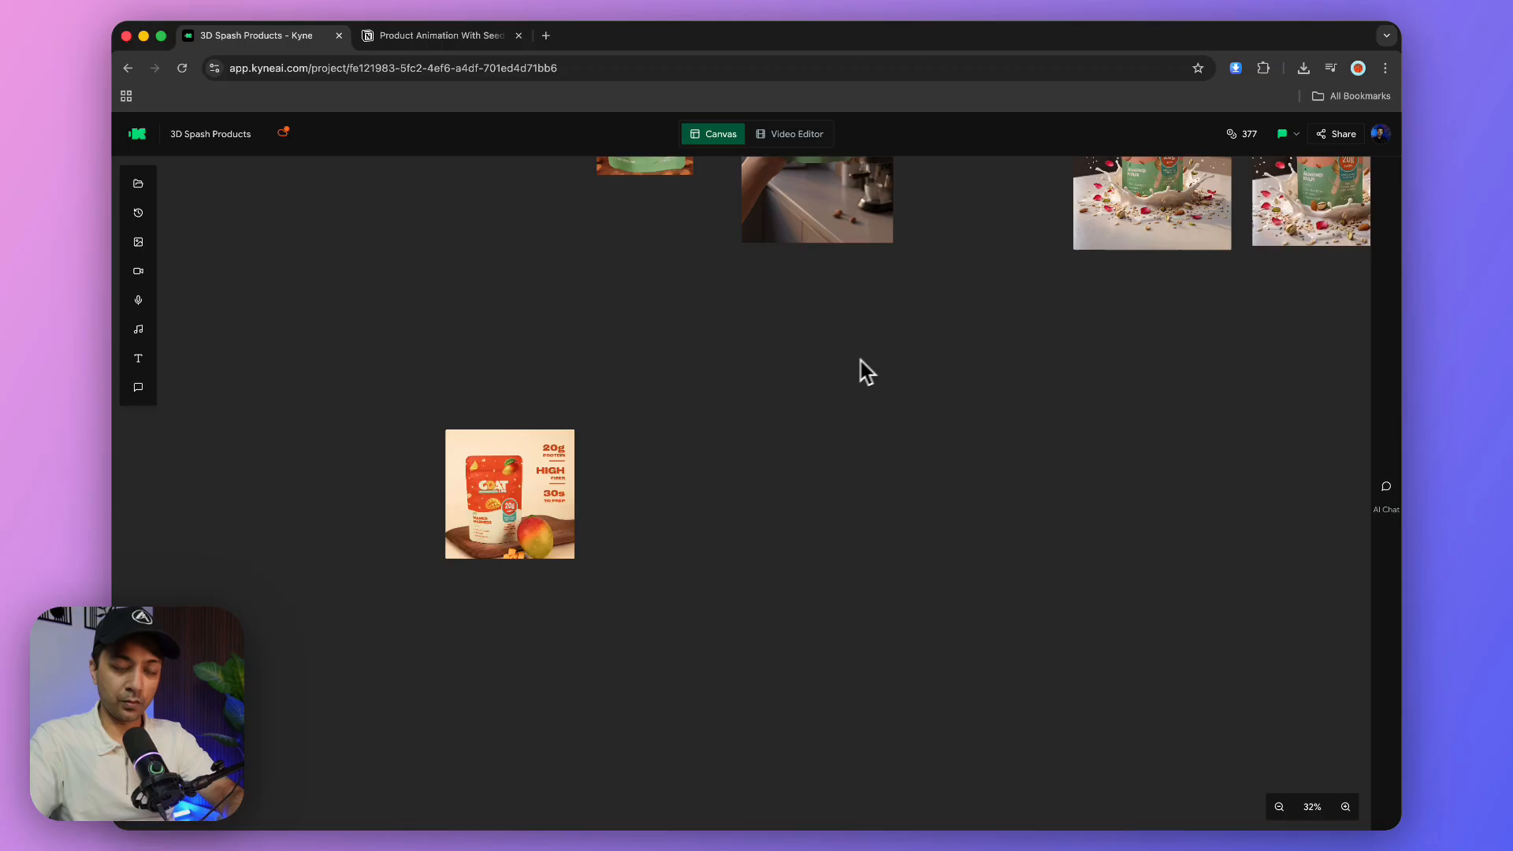
Step: Add an image placeholder beside the mango product image and choose version 2 of the Nano Banana model
left_click(142, 246)
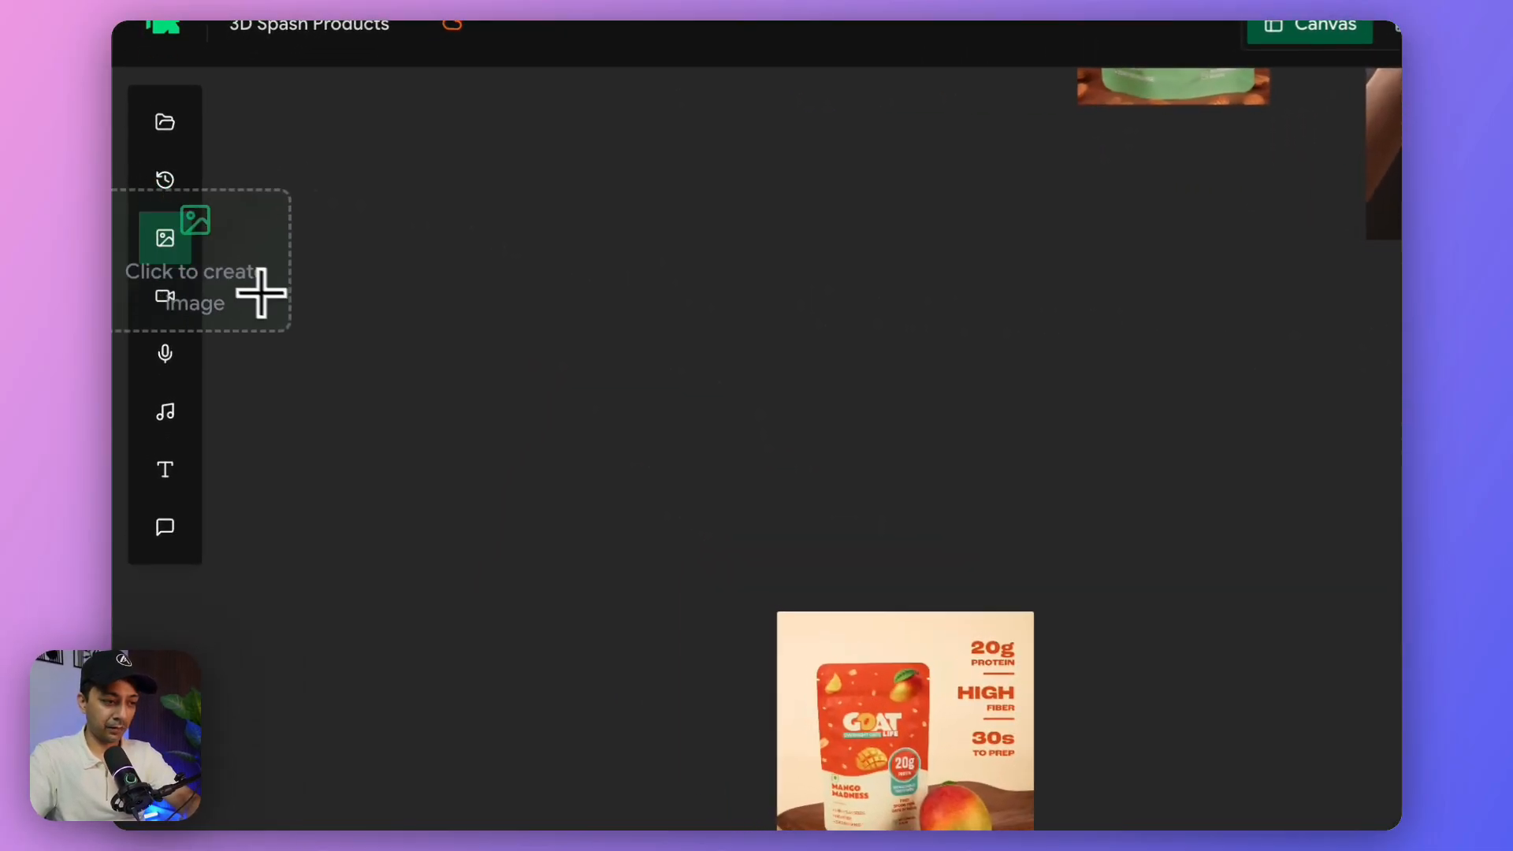
left_click(1084, 524)
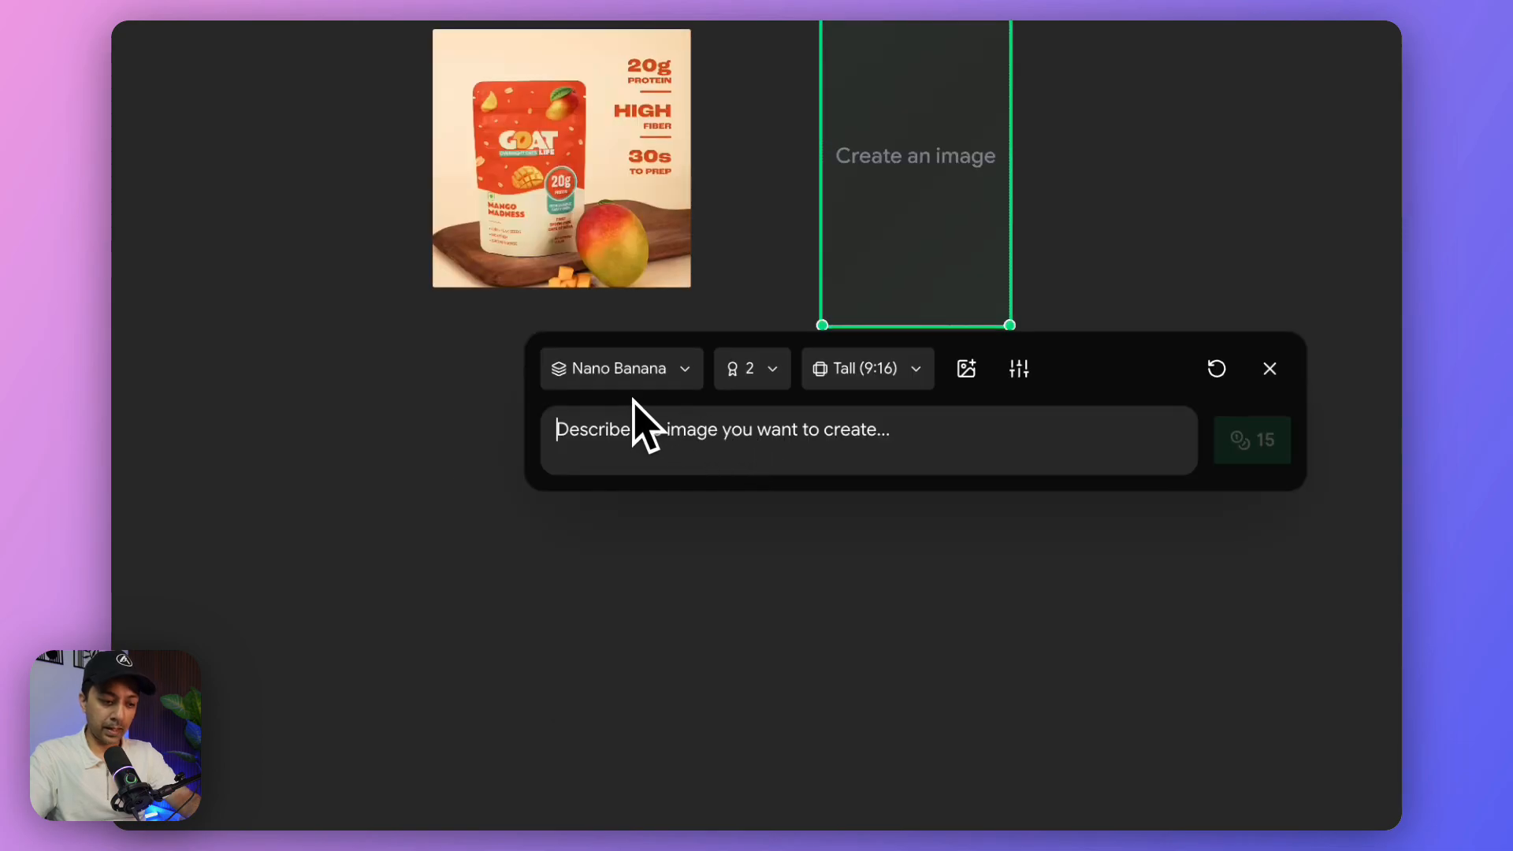
left_click(769, 386)
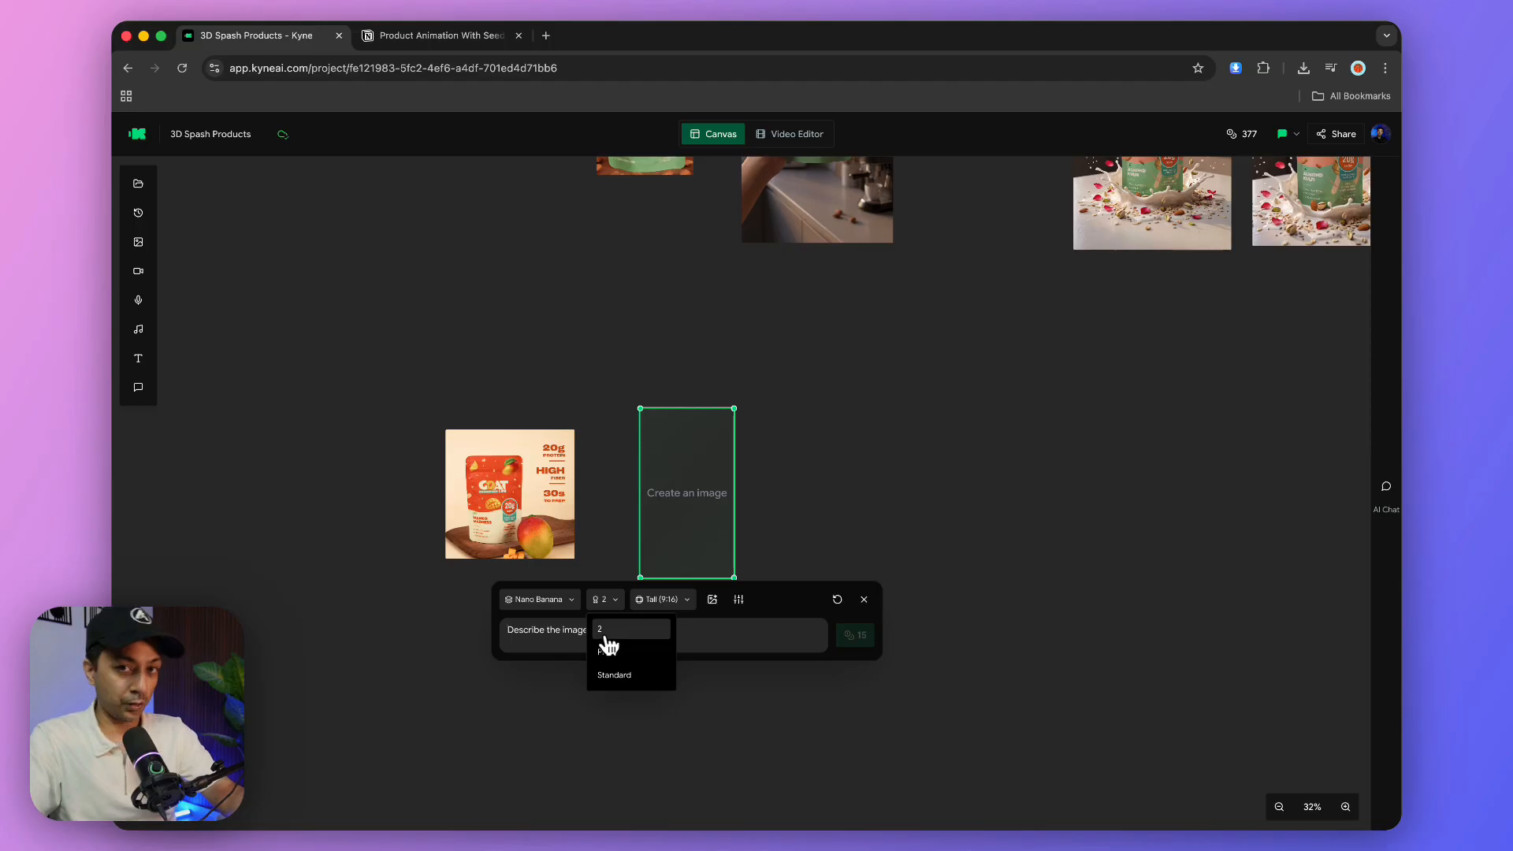
left_click(621, 629)
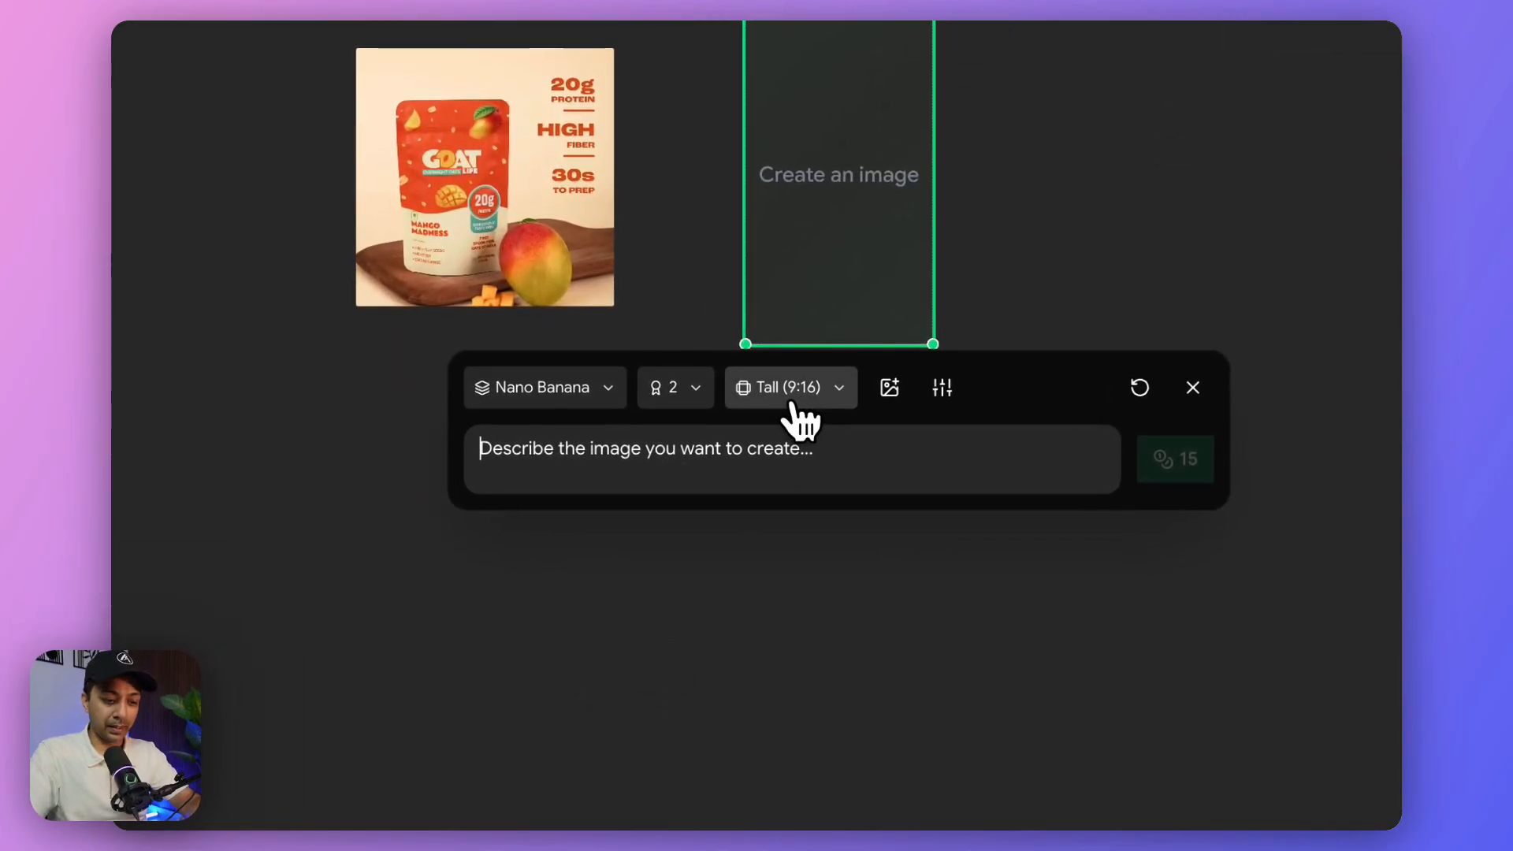
Step: Keep the Tall (9:16) aspect ratio and attach the mango product image as the reference for the new image
left_click(838, 400)
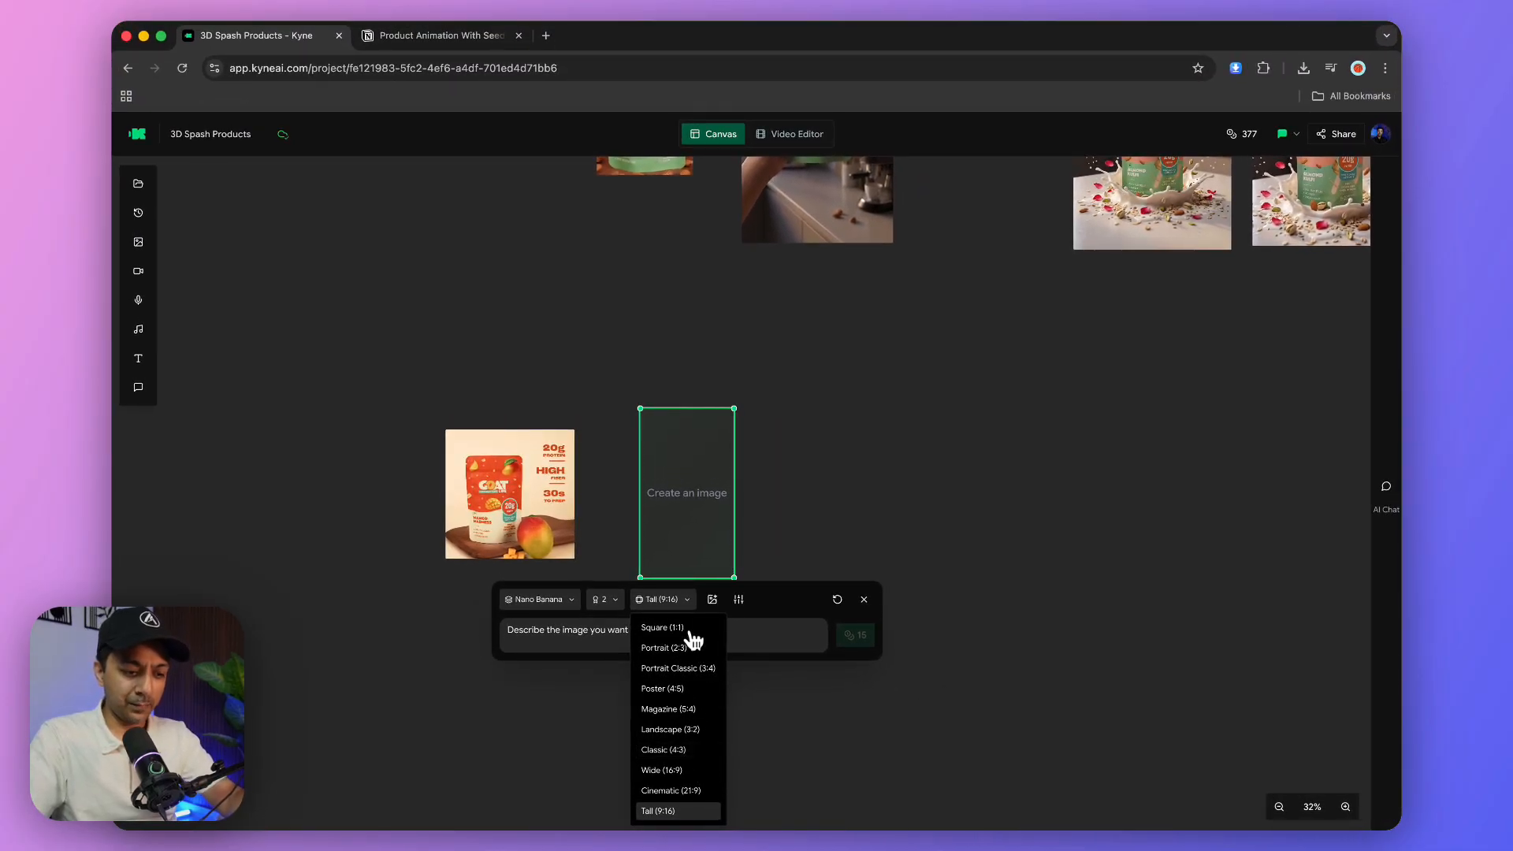
left_click(670, 599)
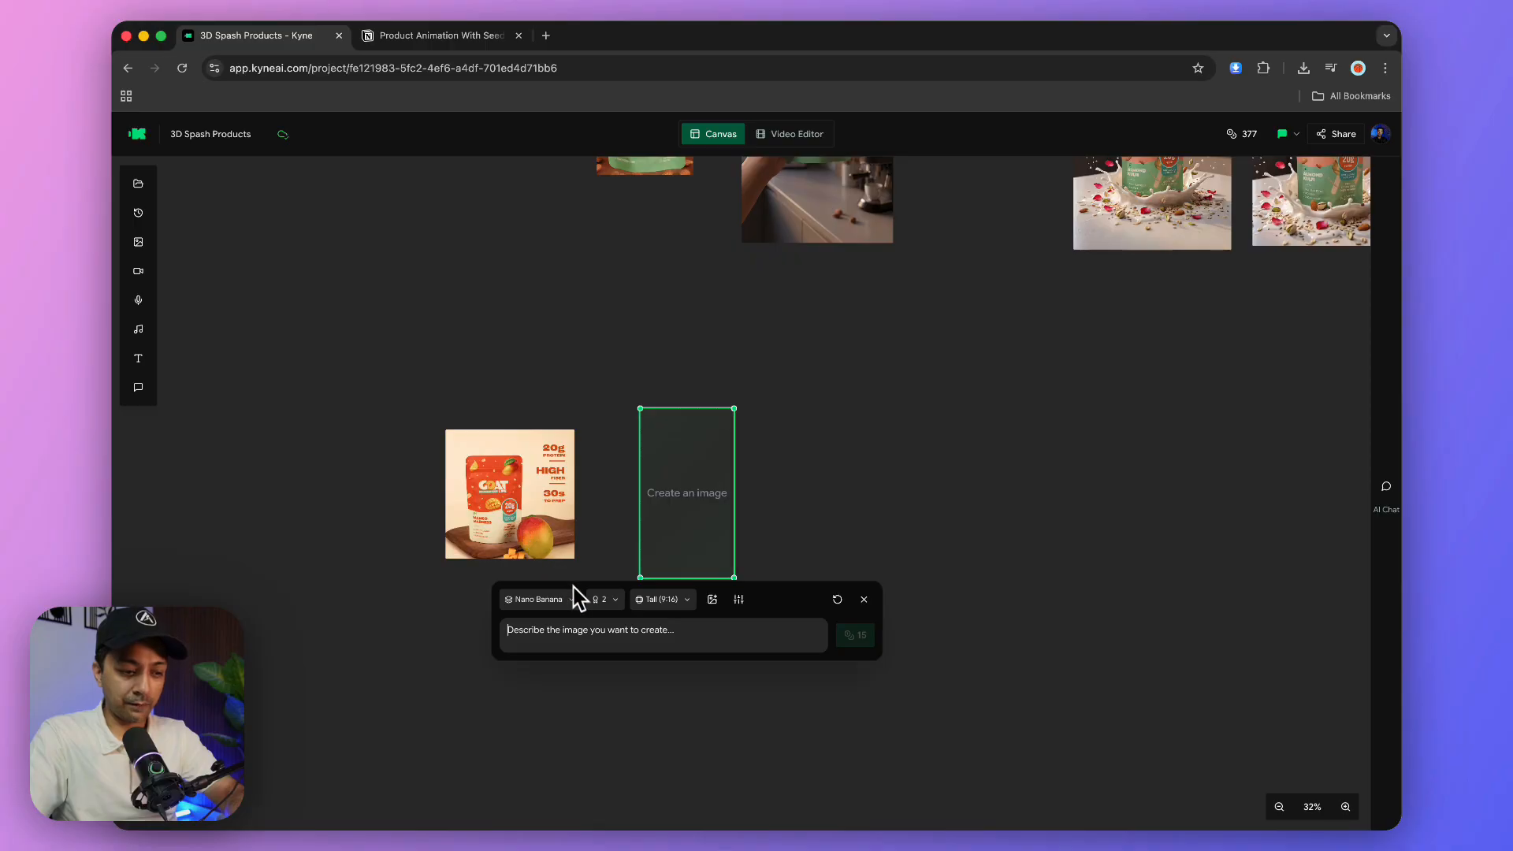
left_click(711, 600)
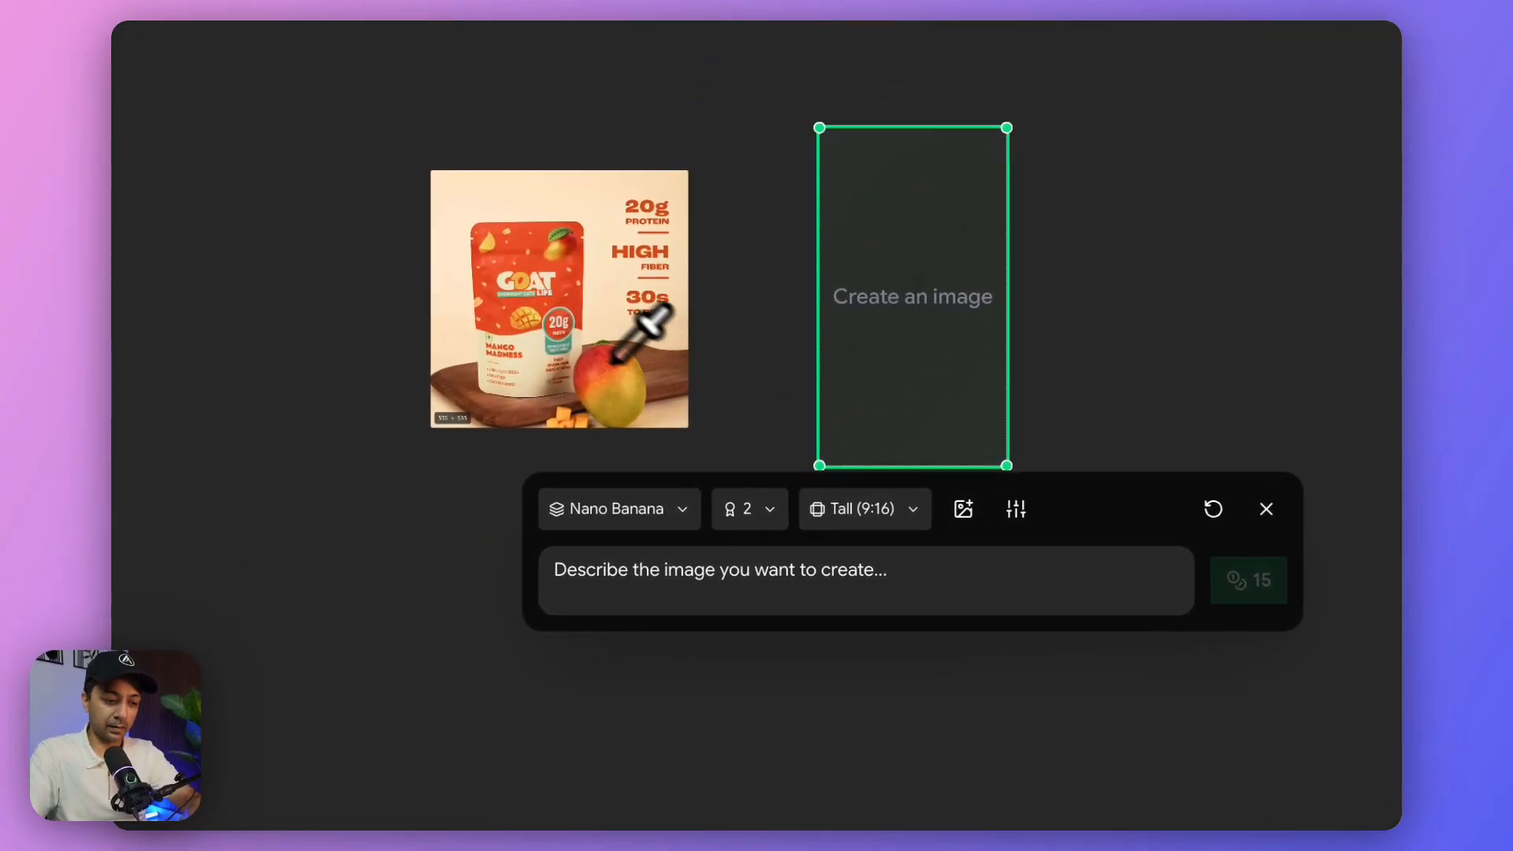
left_click(554, 327)
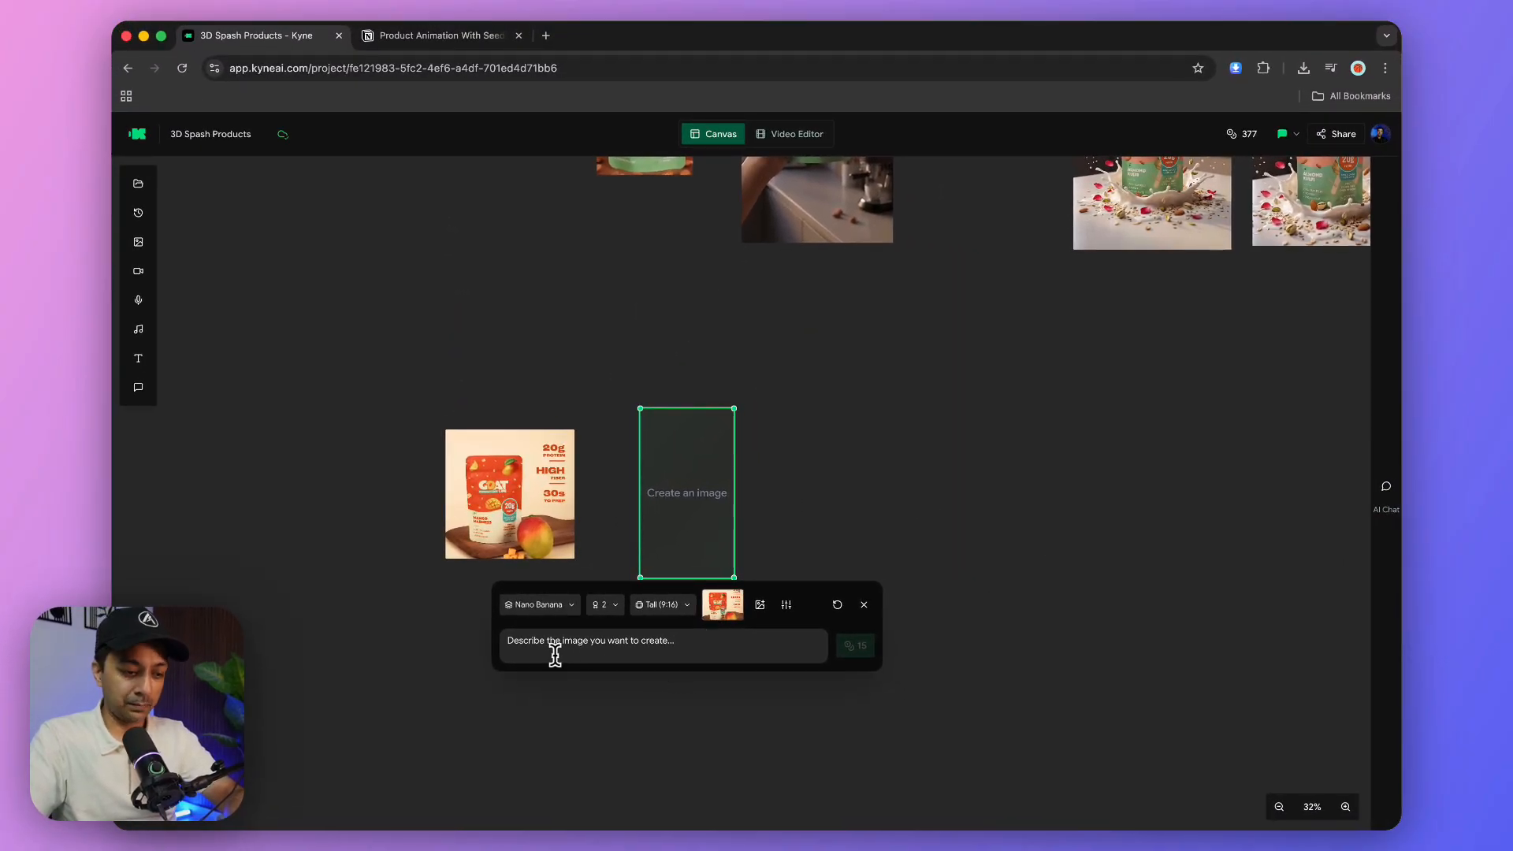
Step: Switch to the Notion page and copy the Step-1 prompt describing a woman's hand holding the product pack
left_click(426, 37)
scroll(986, 399, "down", 2)
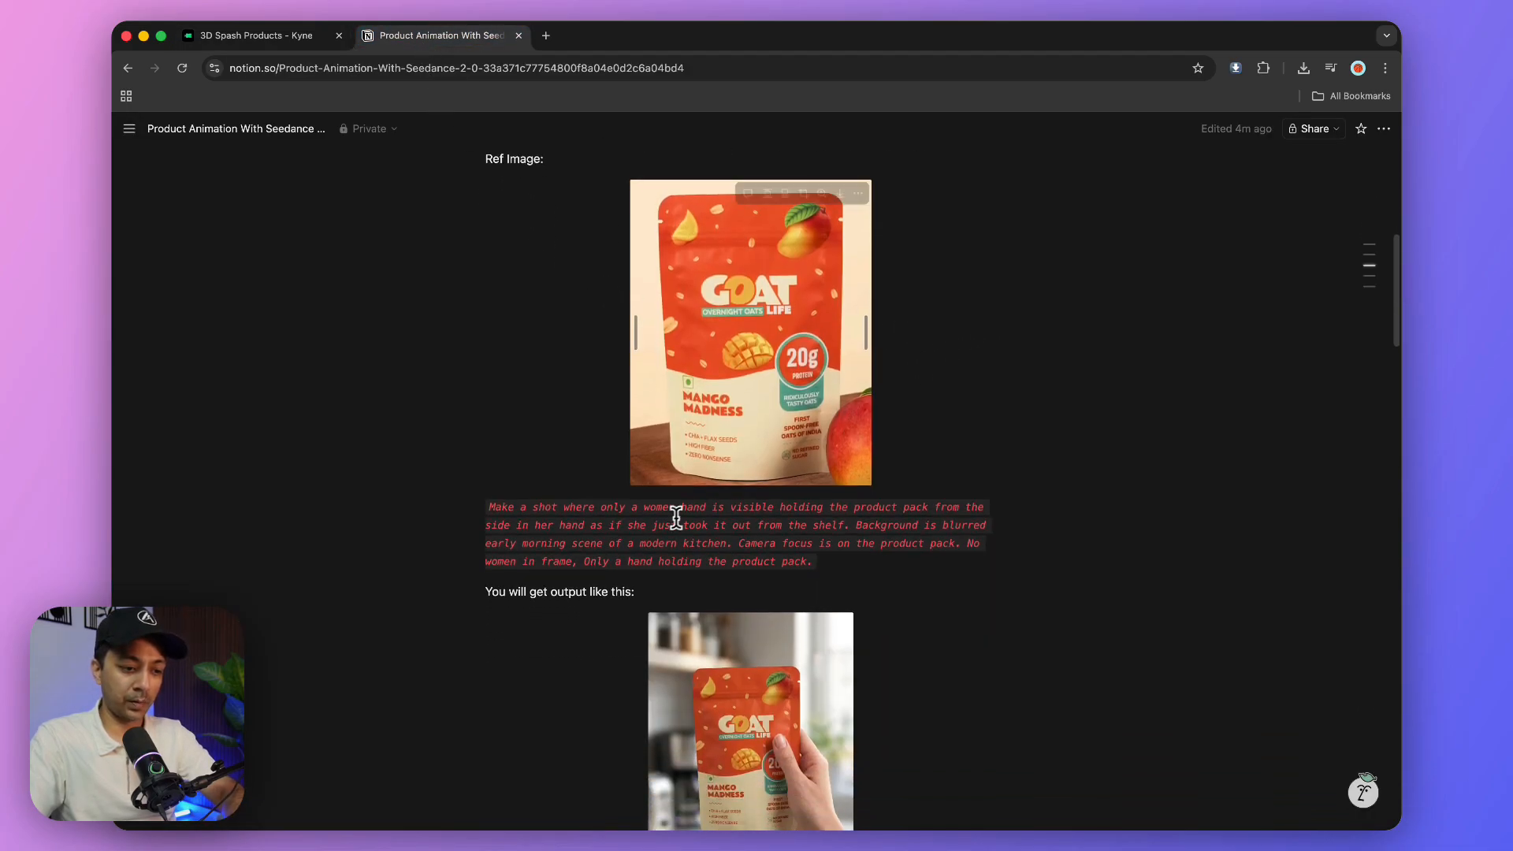
left_click_drag(491, 505, 798, 560)
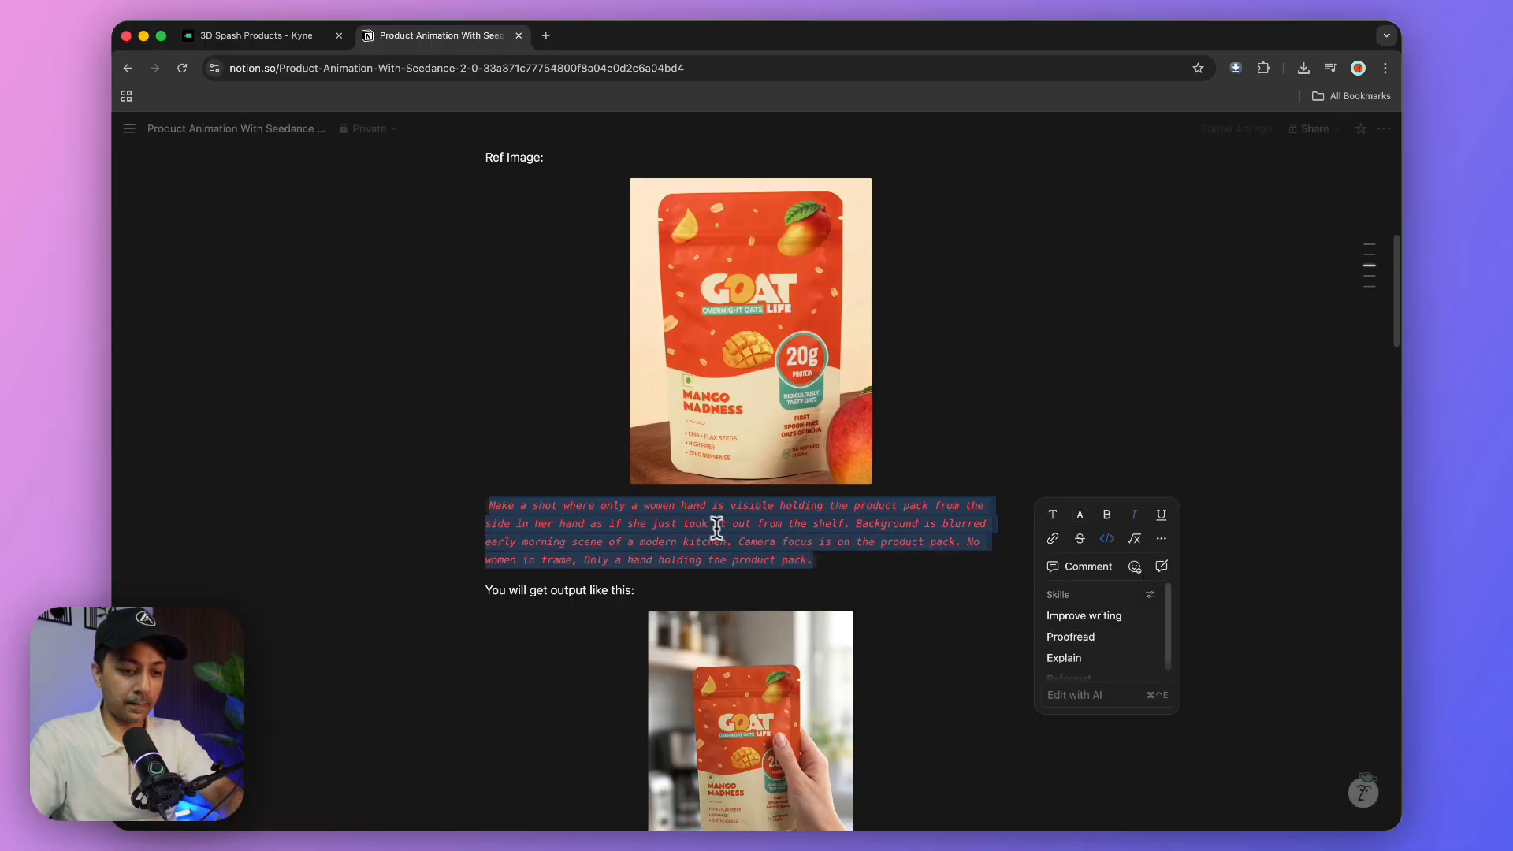
Step: Return to the Kyne canvas, insert the copied hand-holding prompt as the image description, and generate the image
left_click(280, 37)
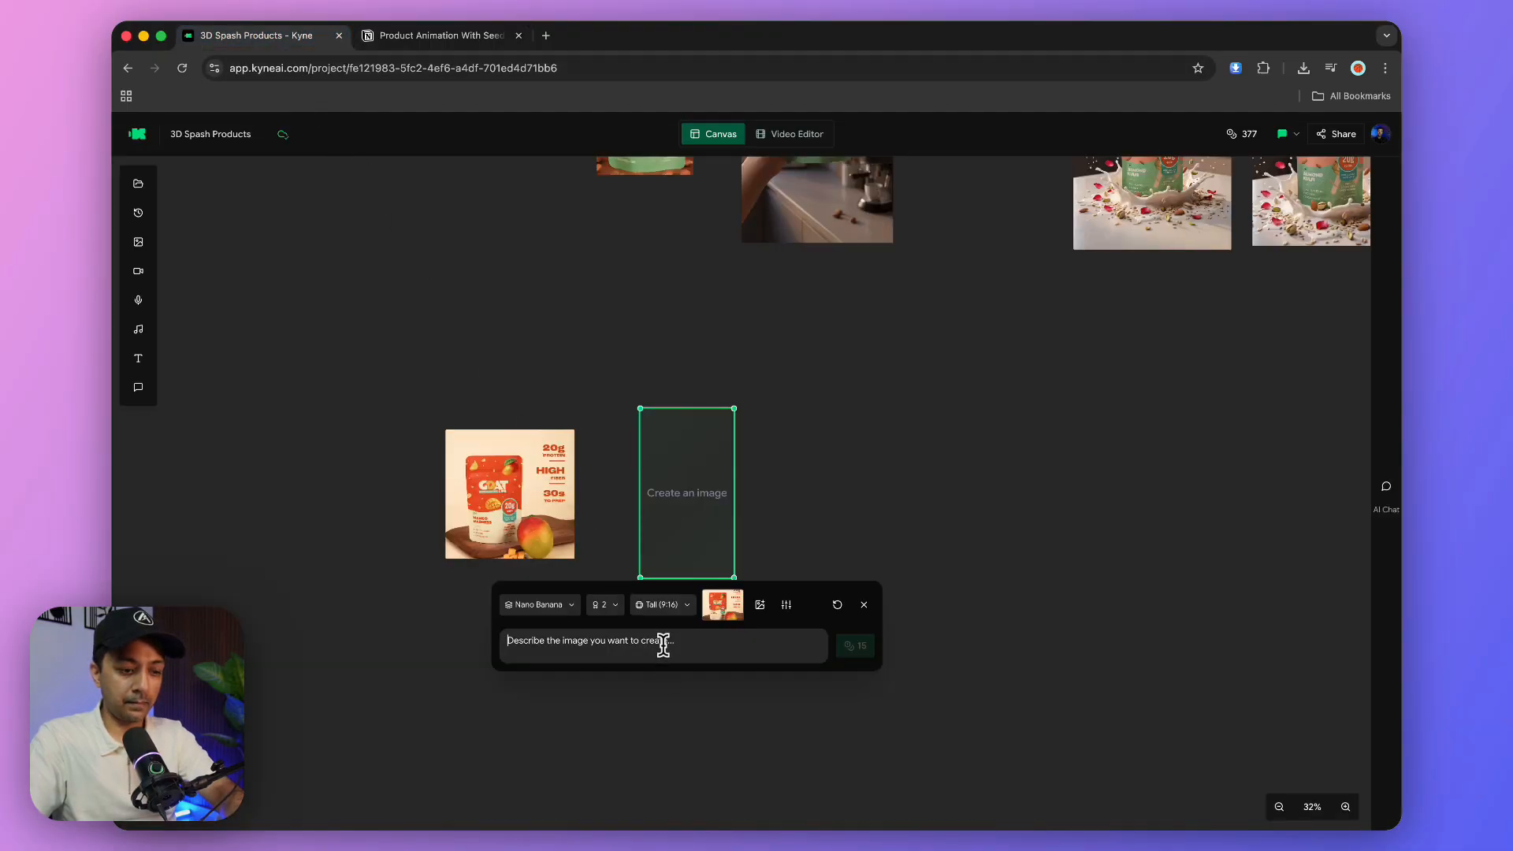
type("Make a shot where only a women hand is visible holding the product pack from the side in her hand as if she just took it out from the shelf. Background is blurred early morning scene of a modern kitchen. Camera focus is on the product pack. No women in frame. Only a hand holding the product pack.")
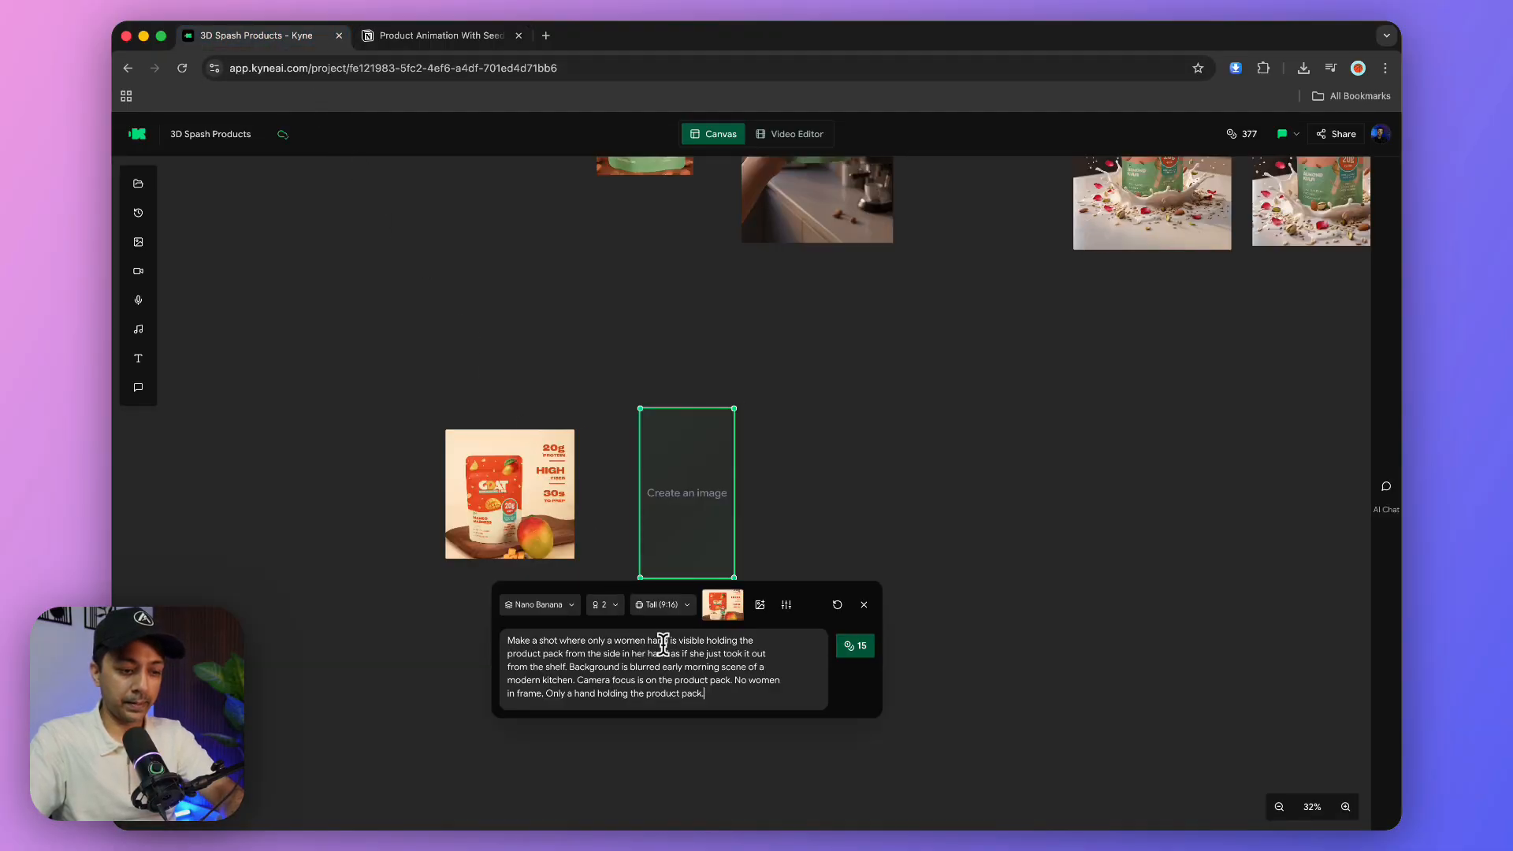
left_click(859, 647)
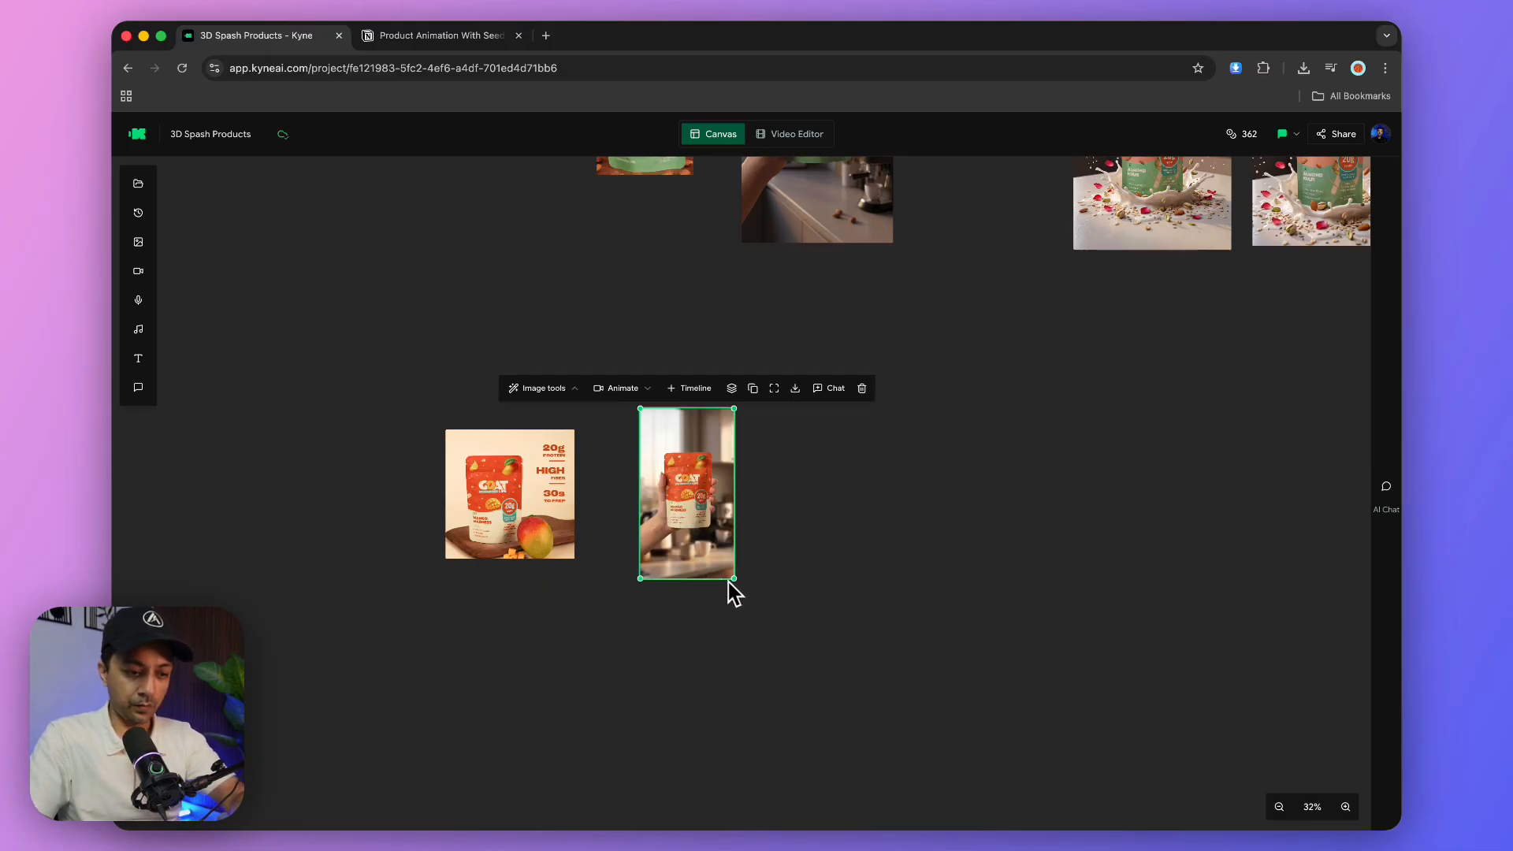
scroll(729, 587, "up", 5)
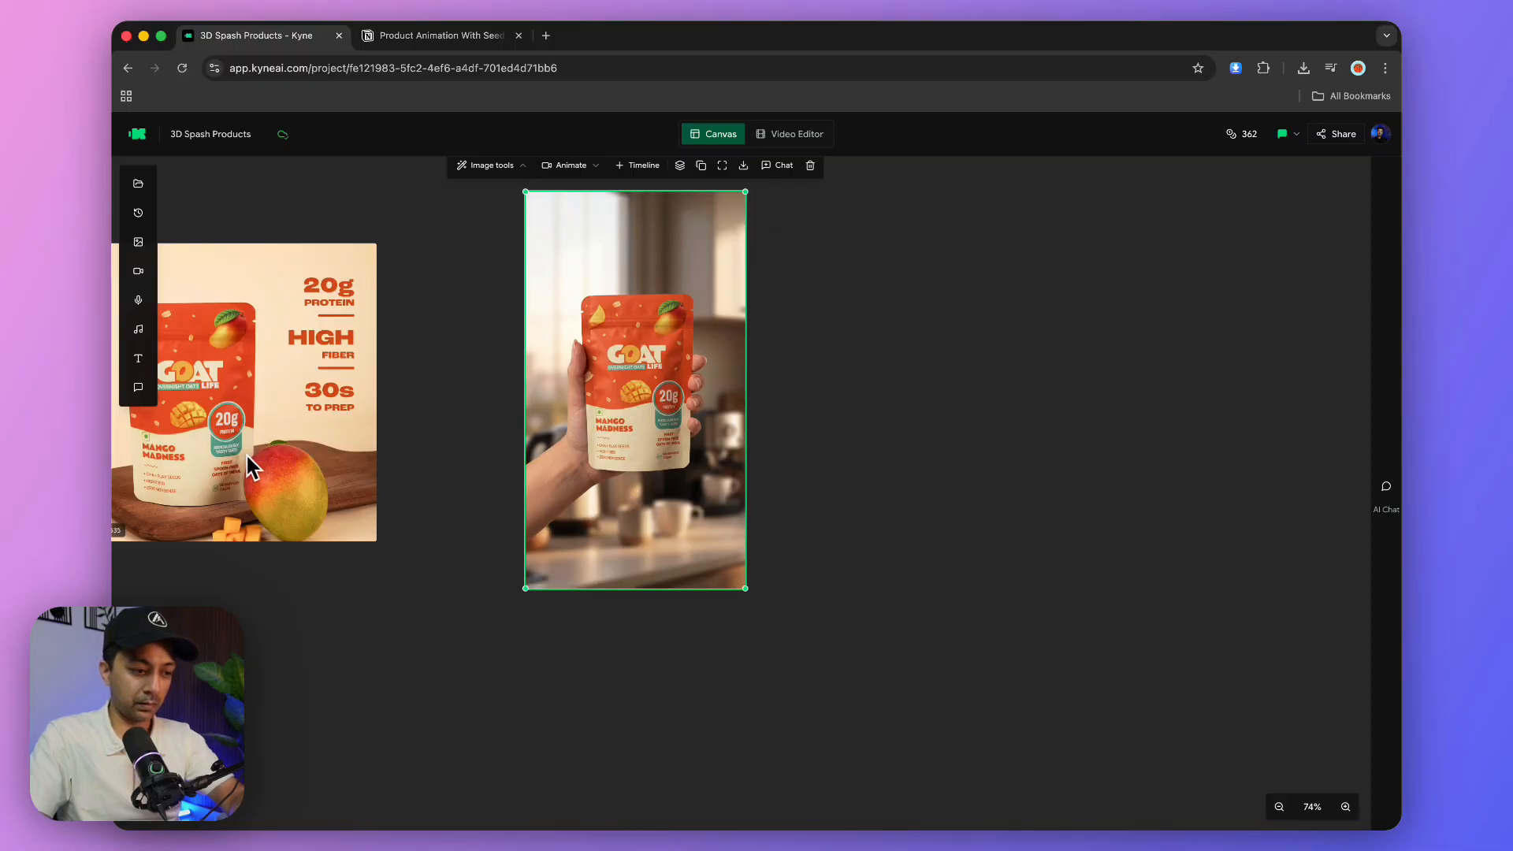
scroll(800, 457, "down", 5)
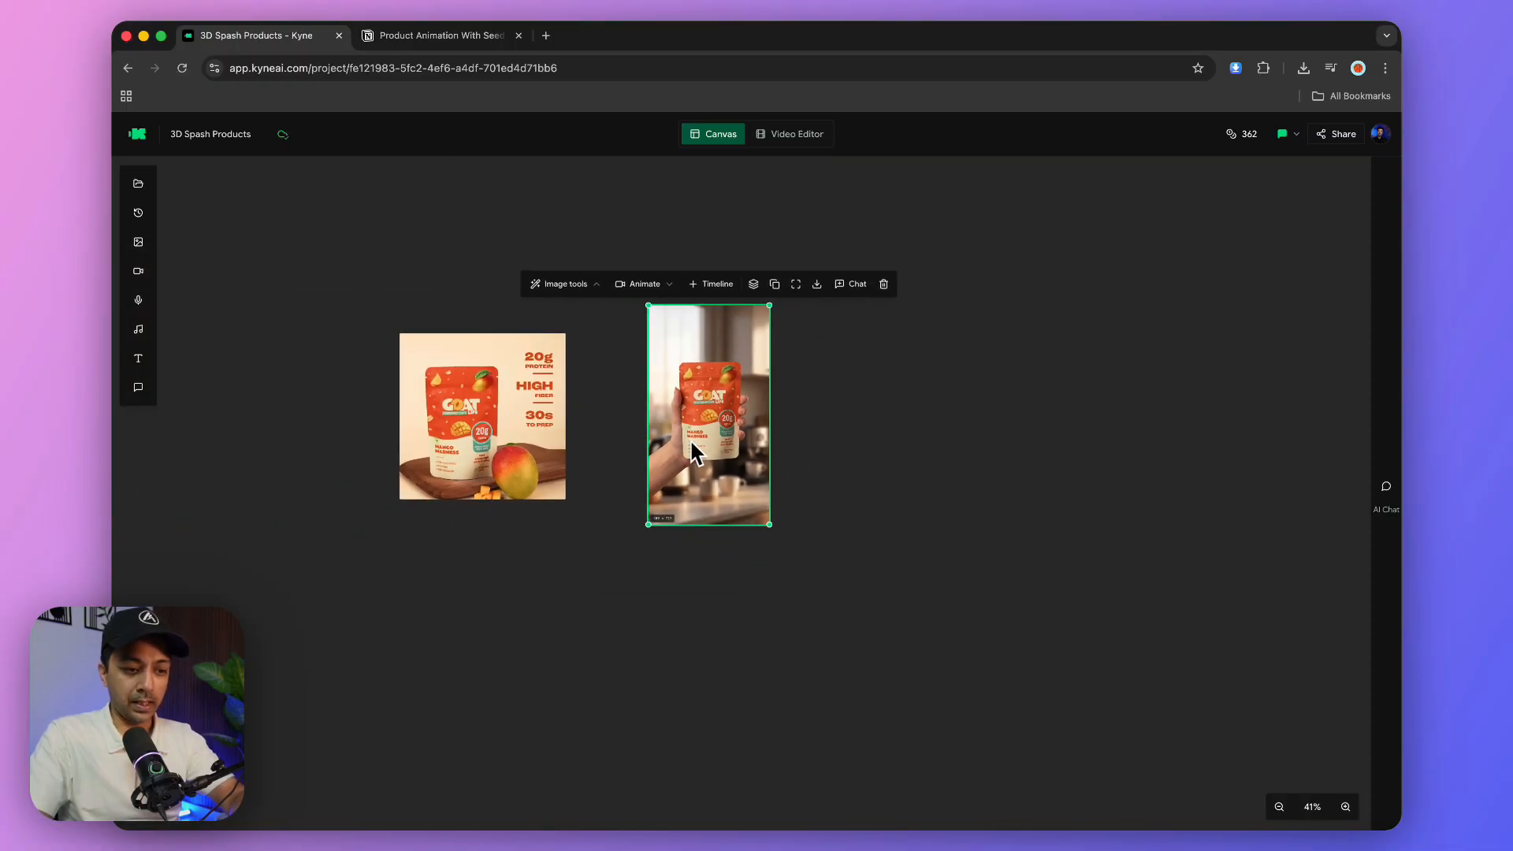
scroll(800, 483, "right", 5)
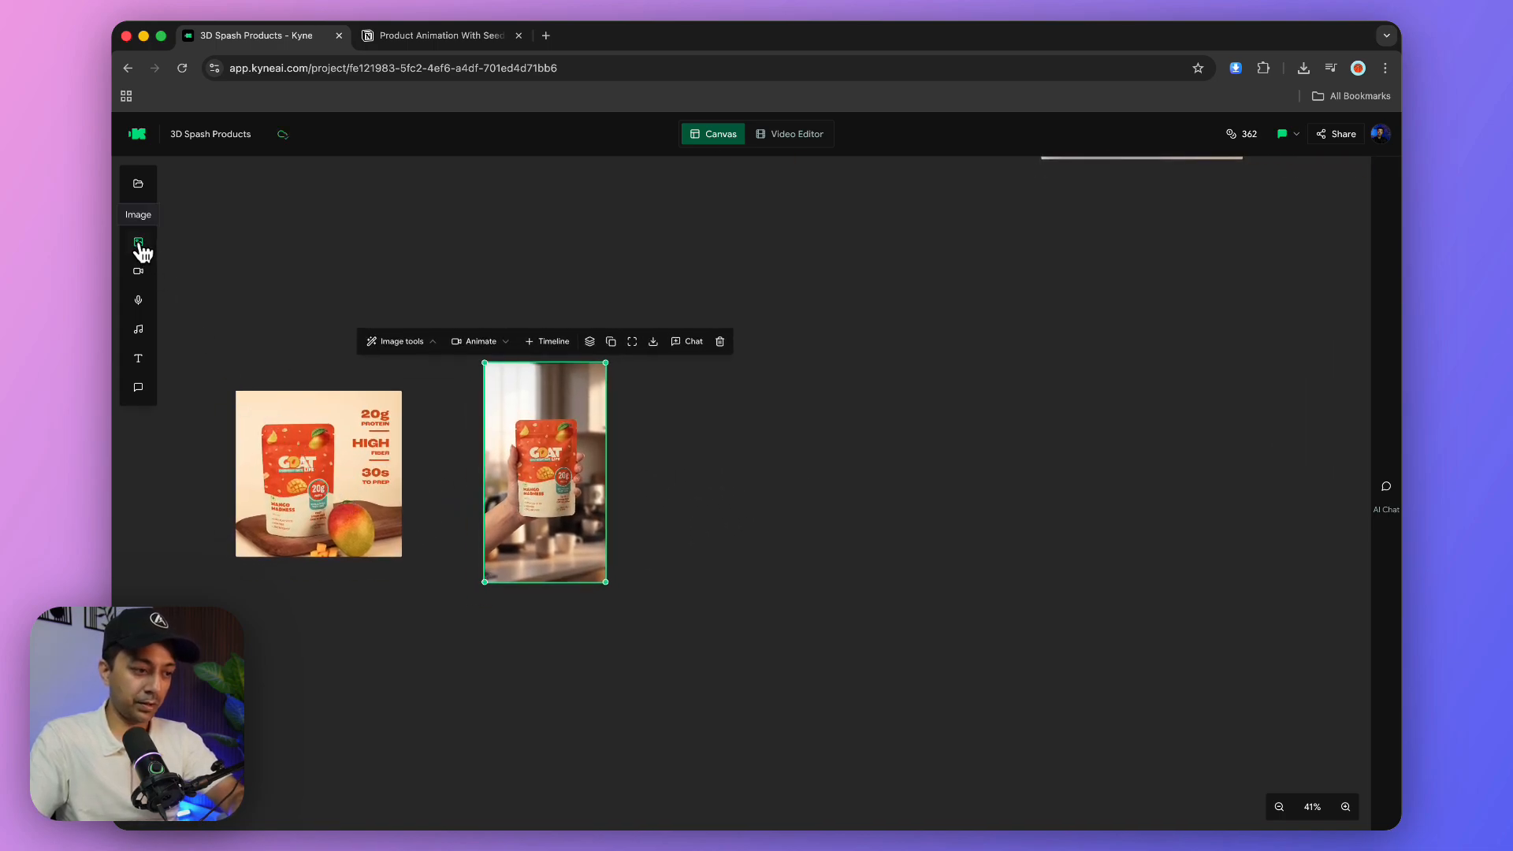
Step: Add an image placeholder beside the hand-held pouch shot and copy the Step-2 splash image prompt from the Notion page
left_click_drag(140, 251, 745, 497)
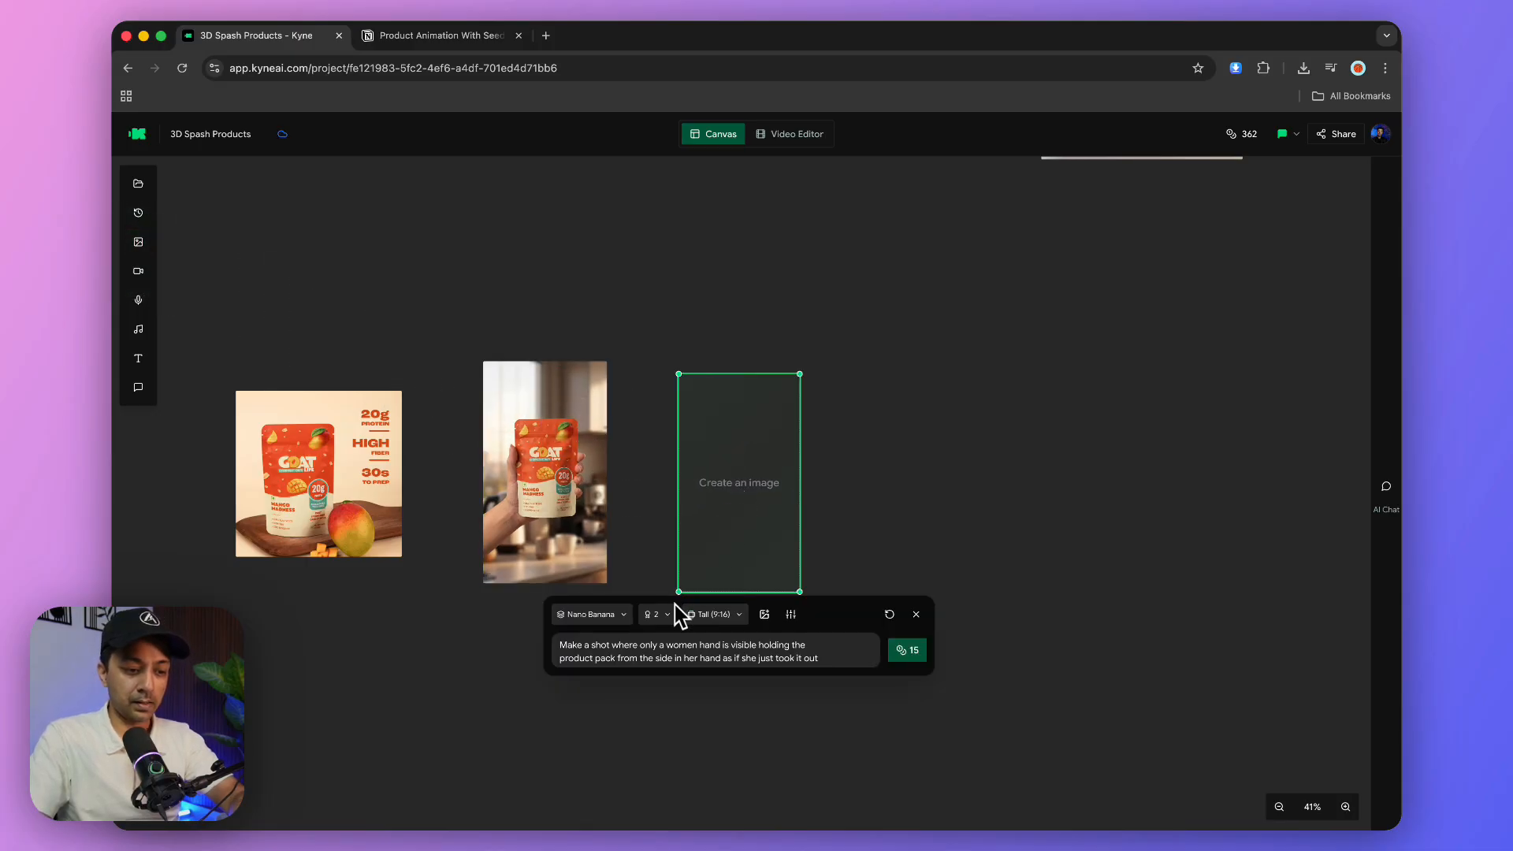
left_click(408, 37)
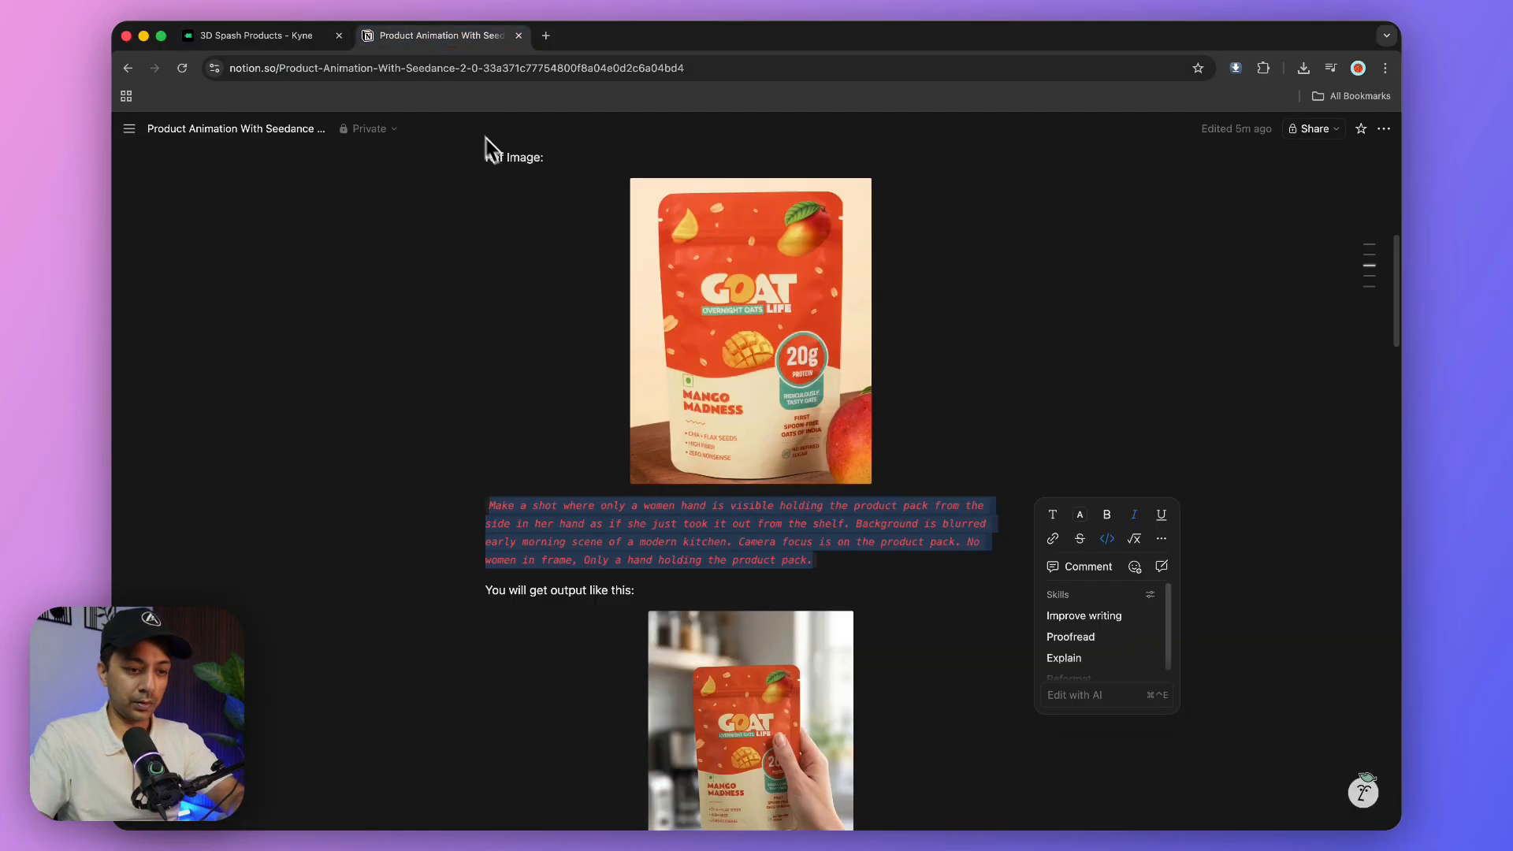
scroll(763, 473, "down", 5)
scroll(763, 473, "down", 4)
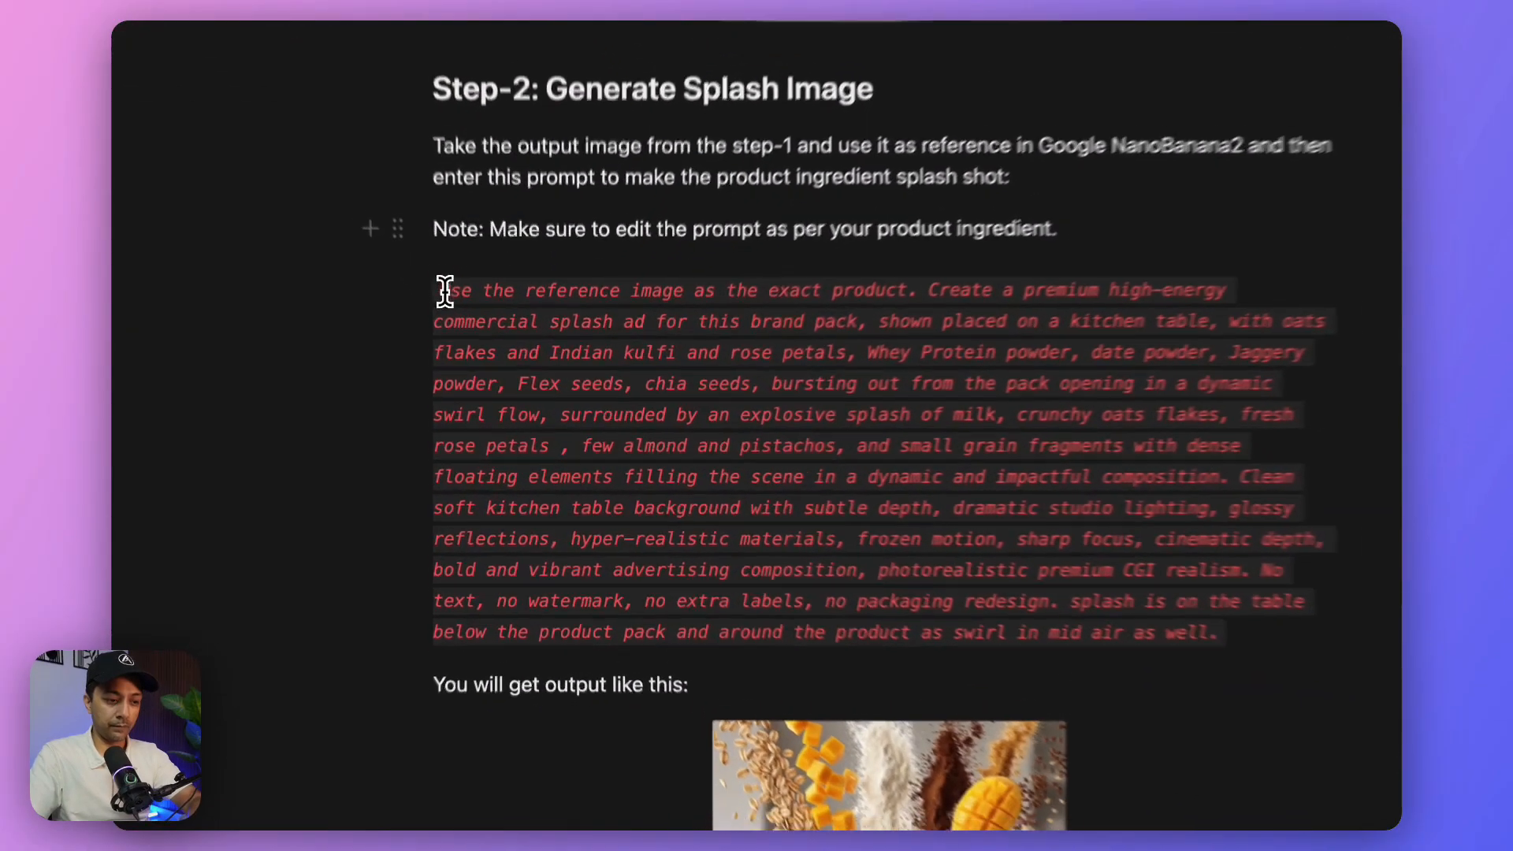
left_click_drag(486, 366, 992, 566)
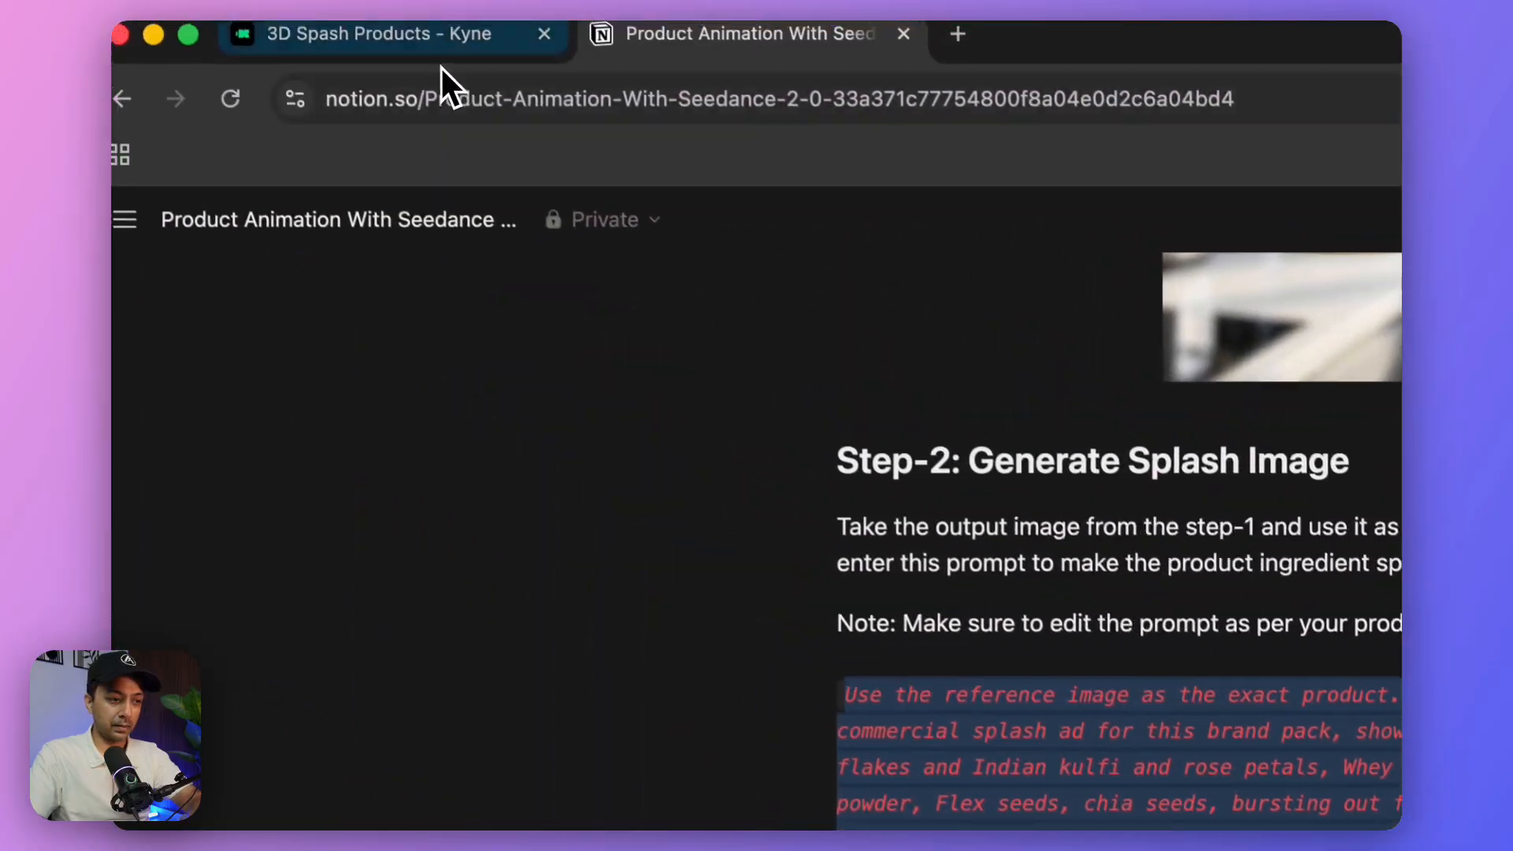
Step: Back on the Kyne canvas, replace the description with the mango ingredient splash prompt and generate the image using the mango product image as reference
left_click(441, 48)
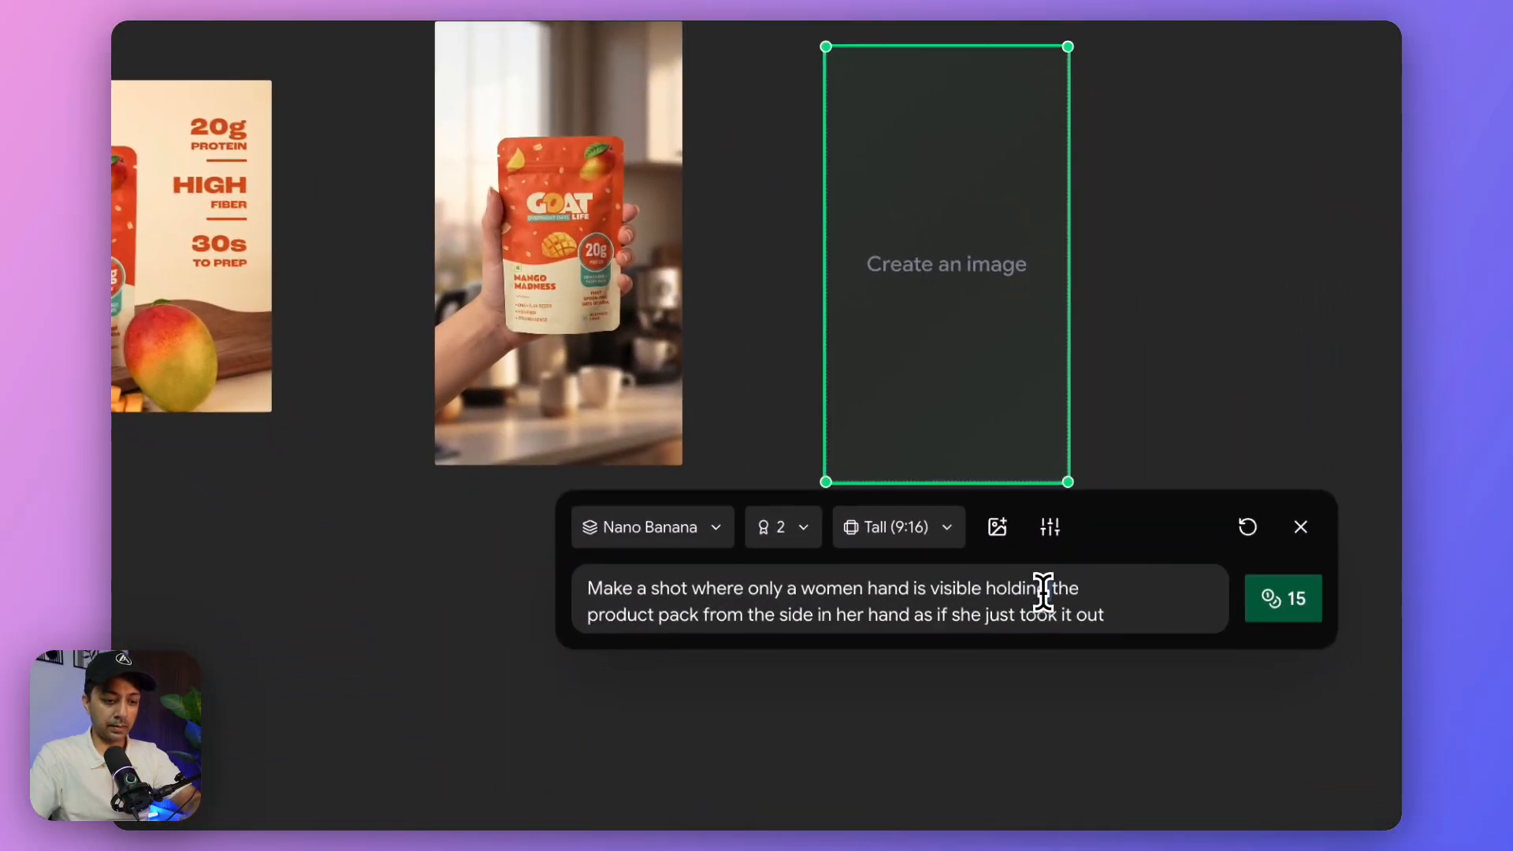
triple_click(1035, 575)
key("ctrl+v")
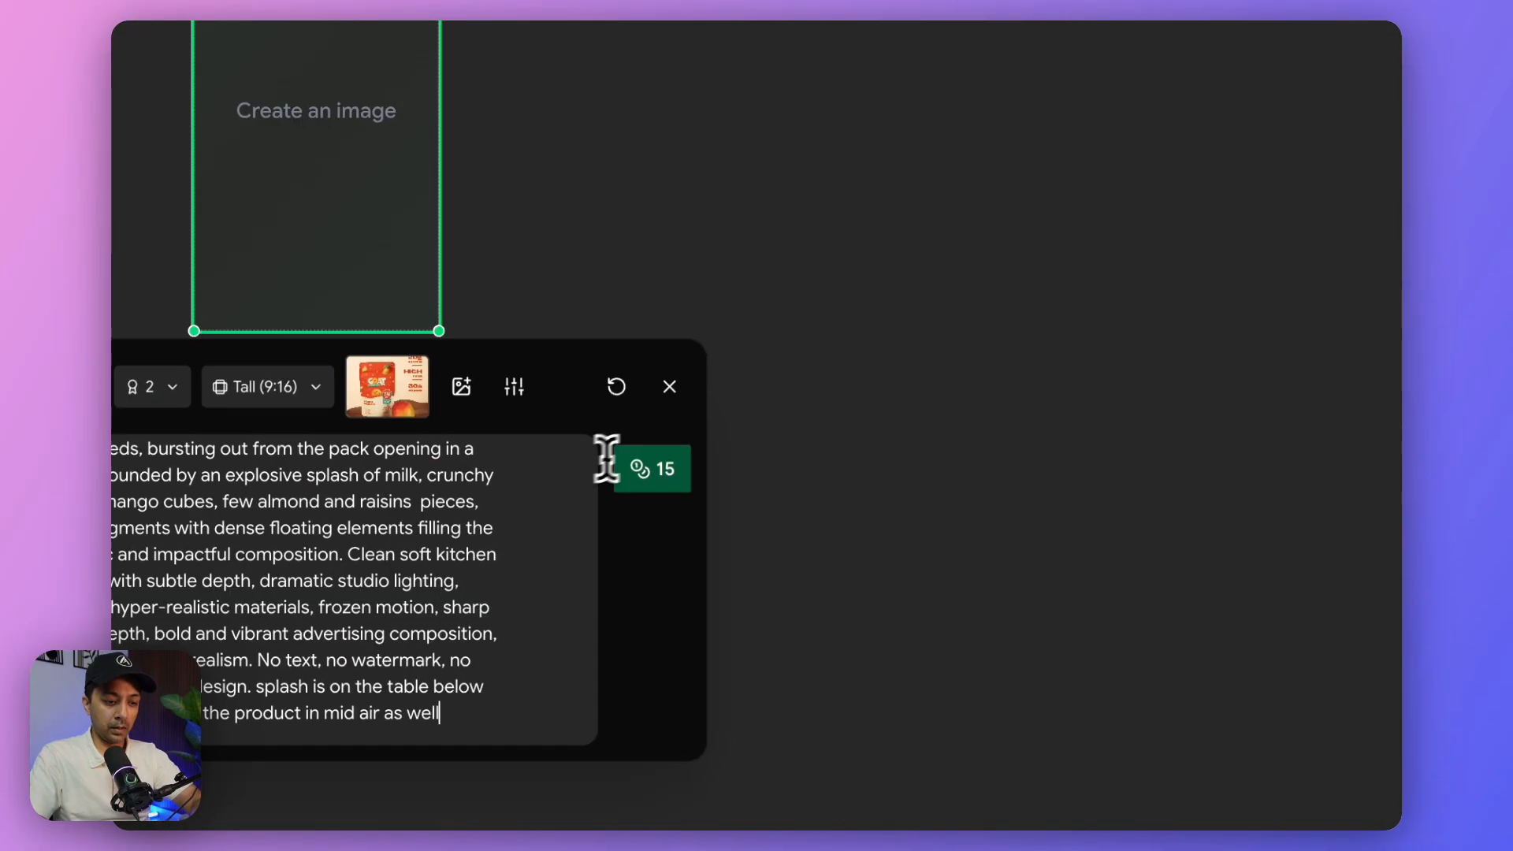
scroll(578, 563, "up", 3)
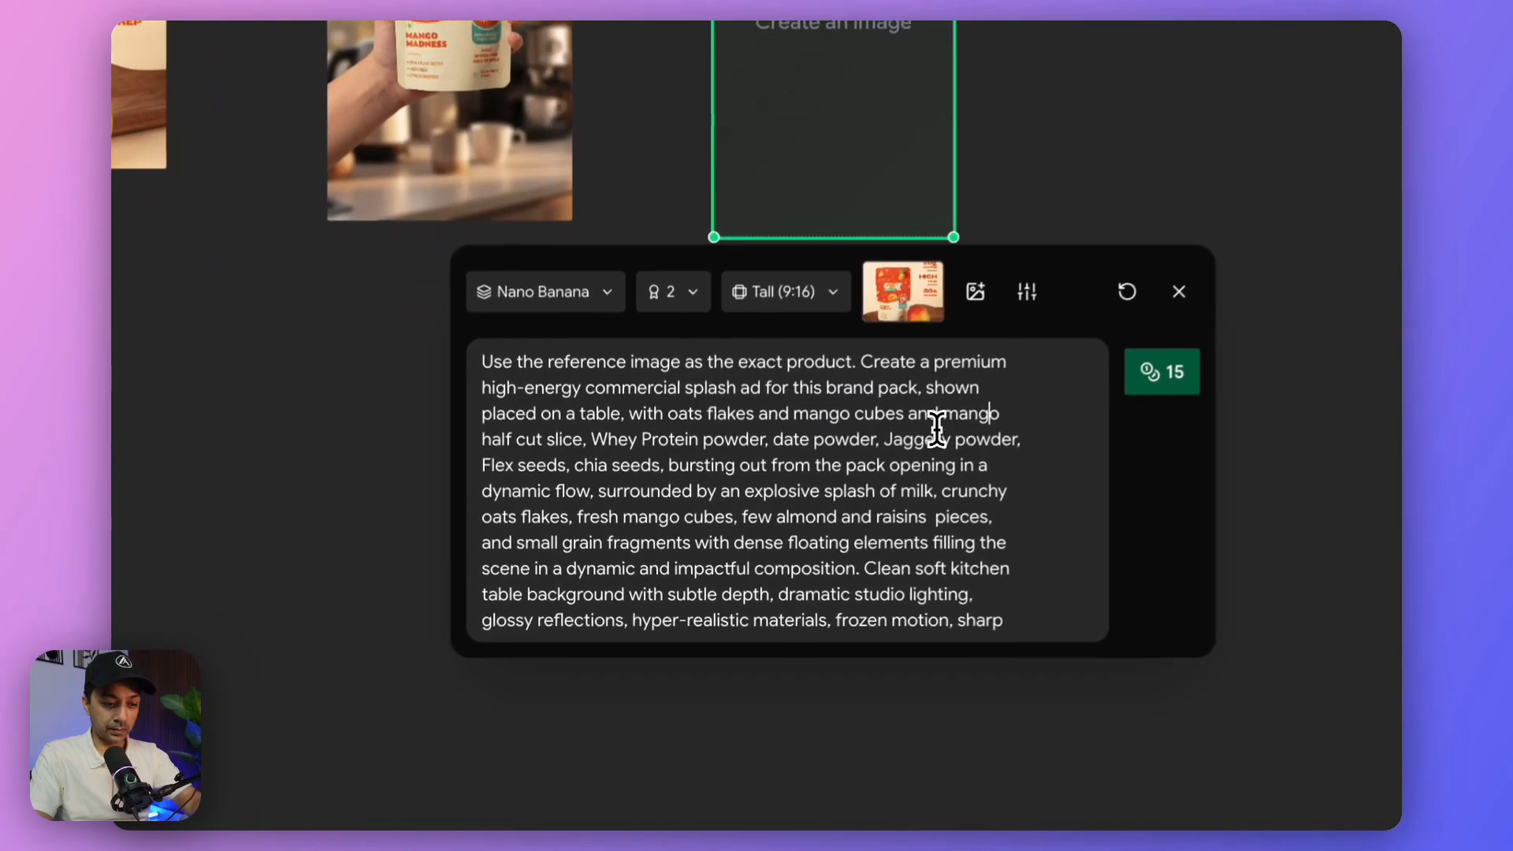
left_click(564, 589)
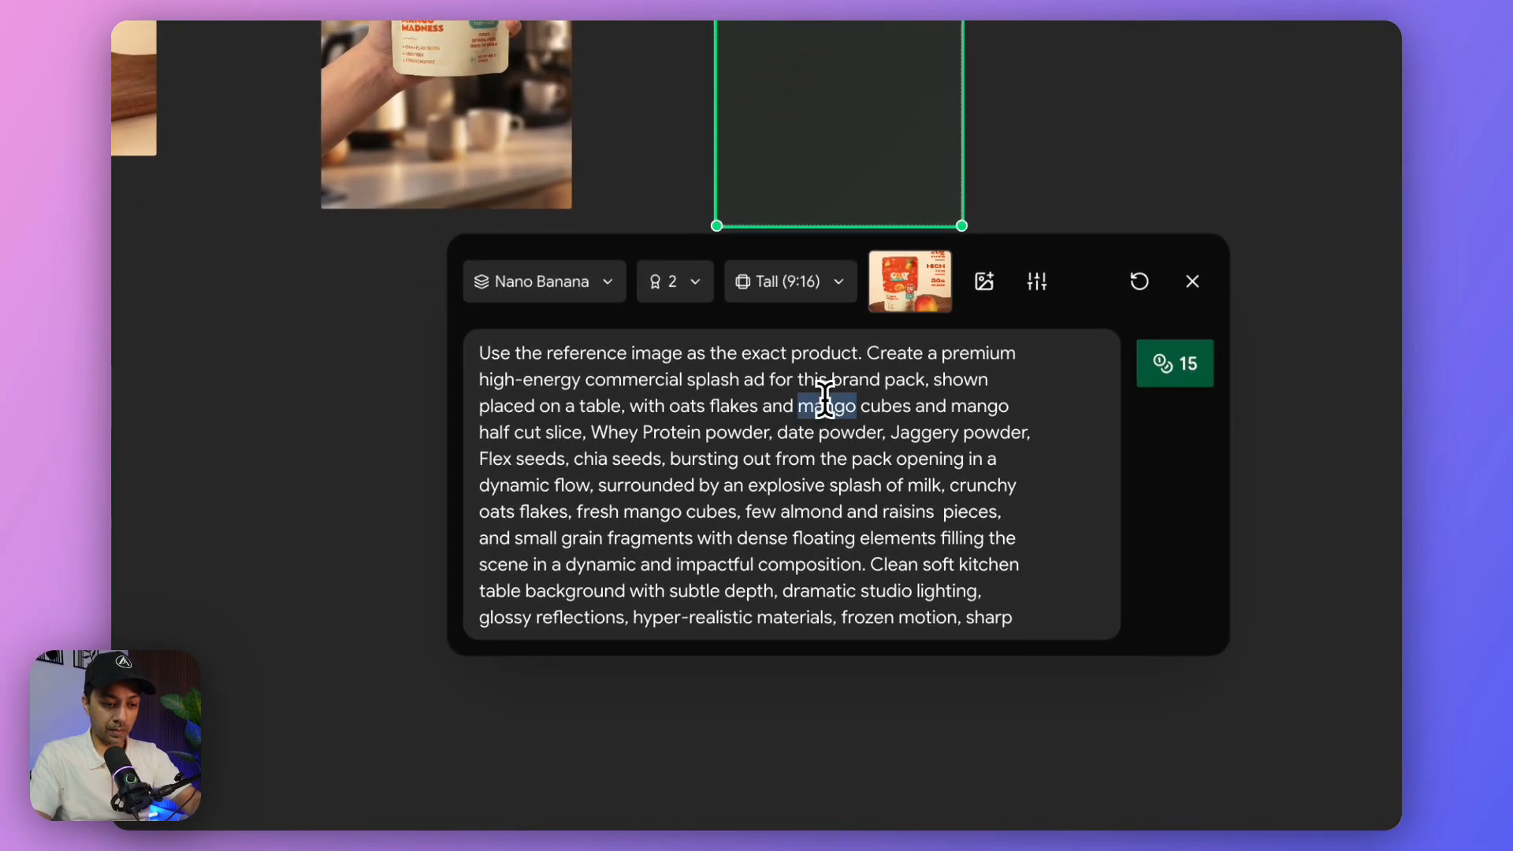
key("ctrl+a")
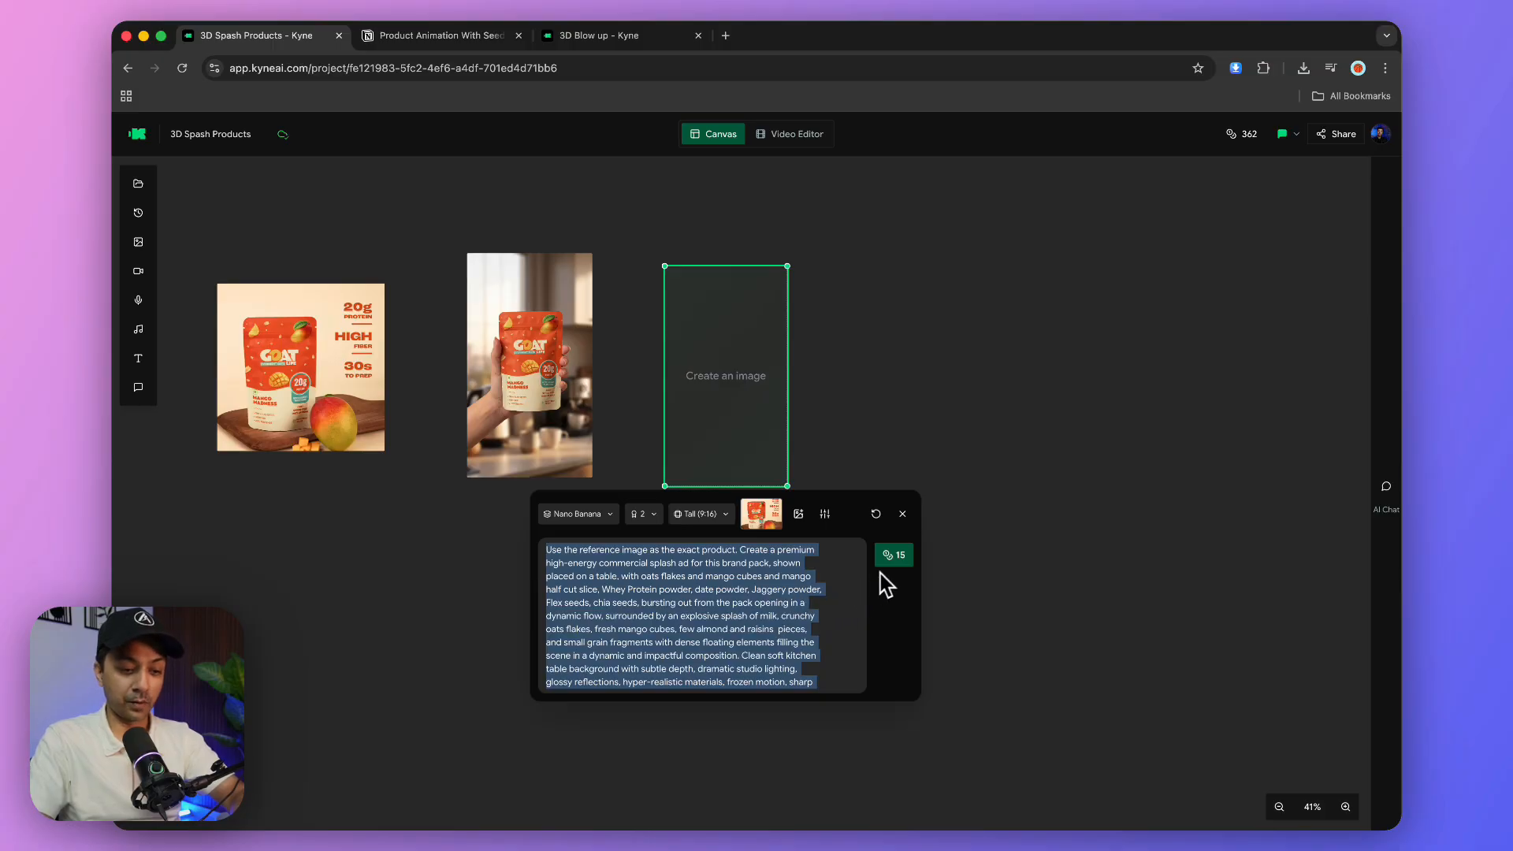
left_click(546, 506)
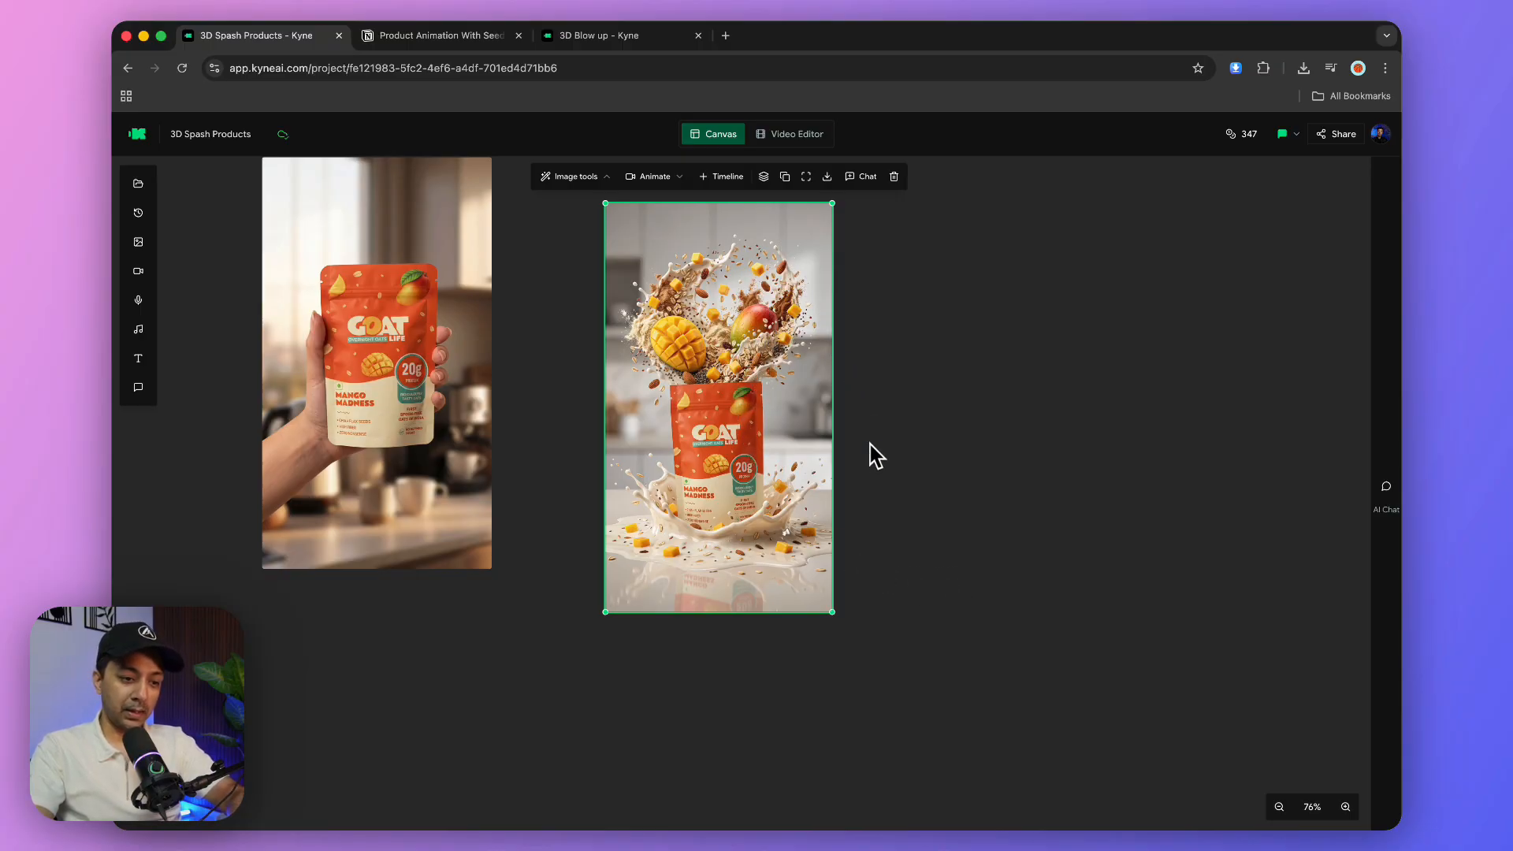
Step: Add a video placeholder beside the generated splash image on the canvas
left_click(879, 470)
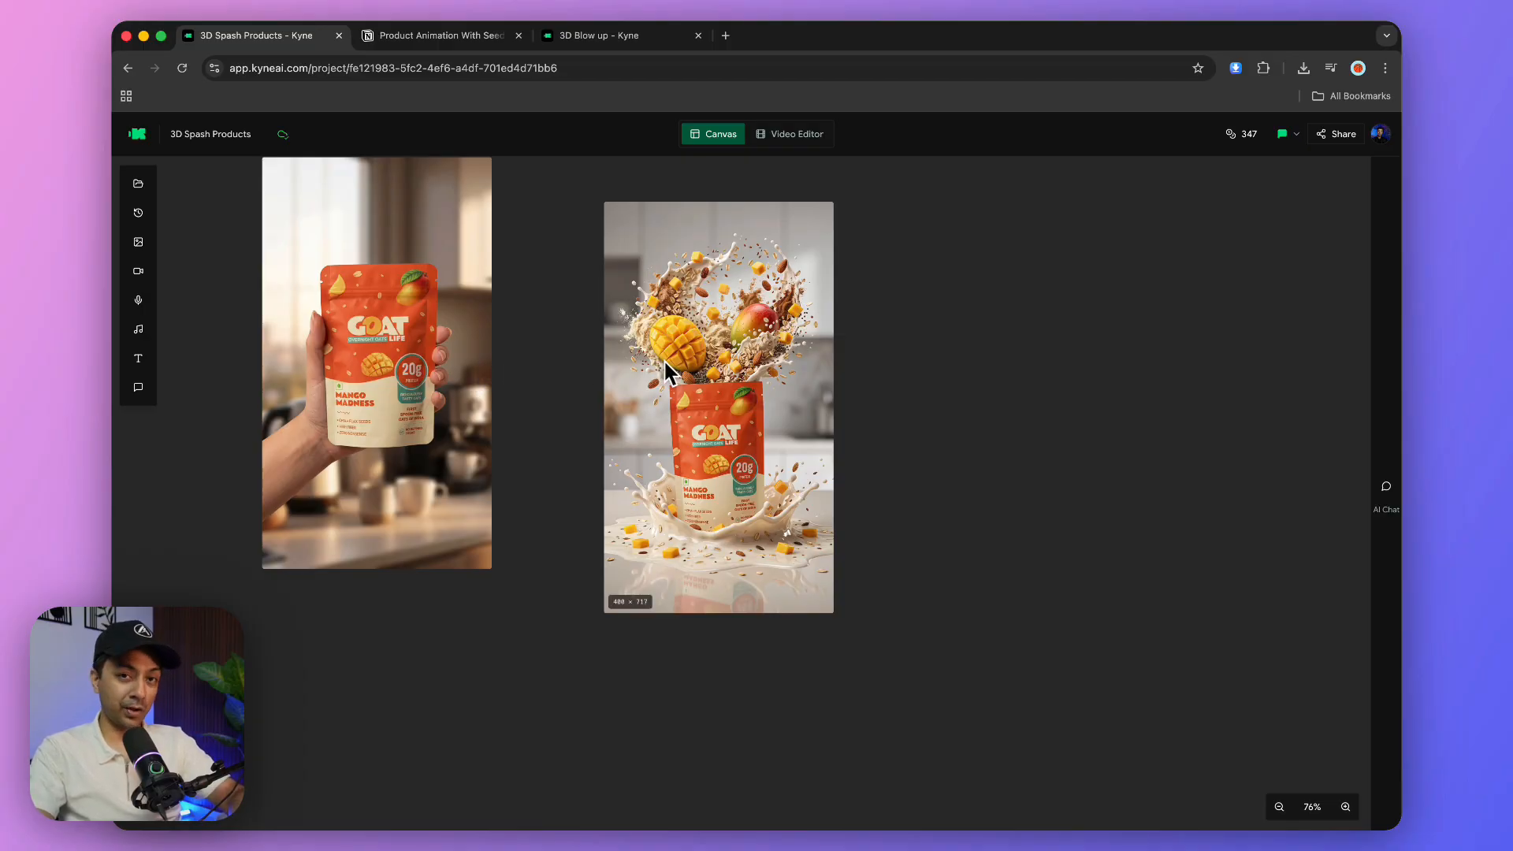
left_click(139, 275)
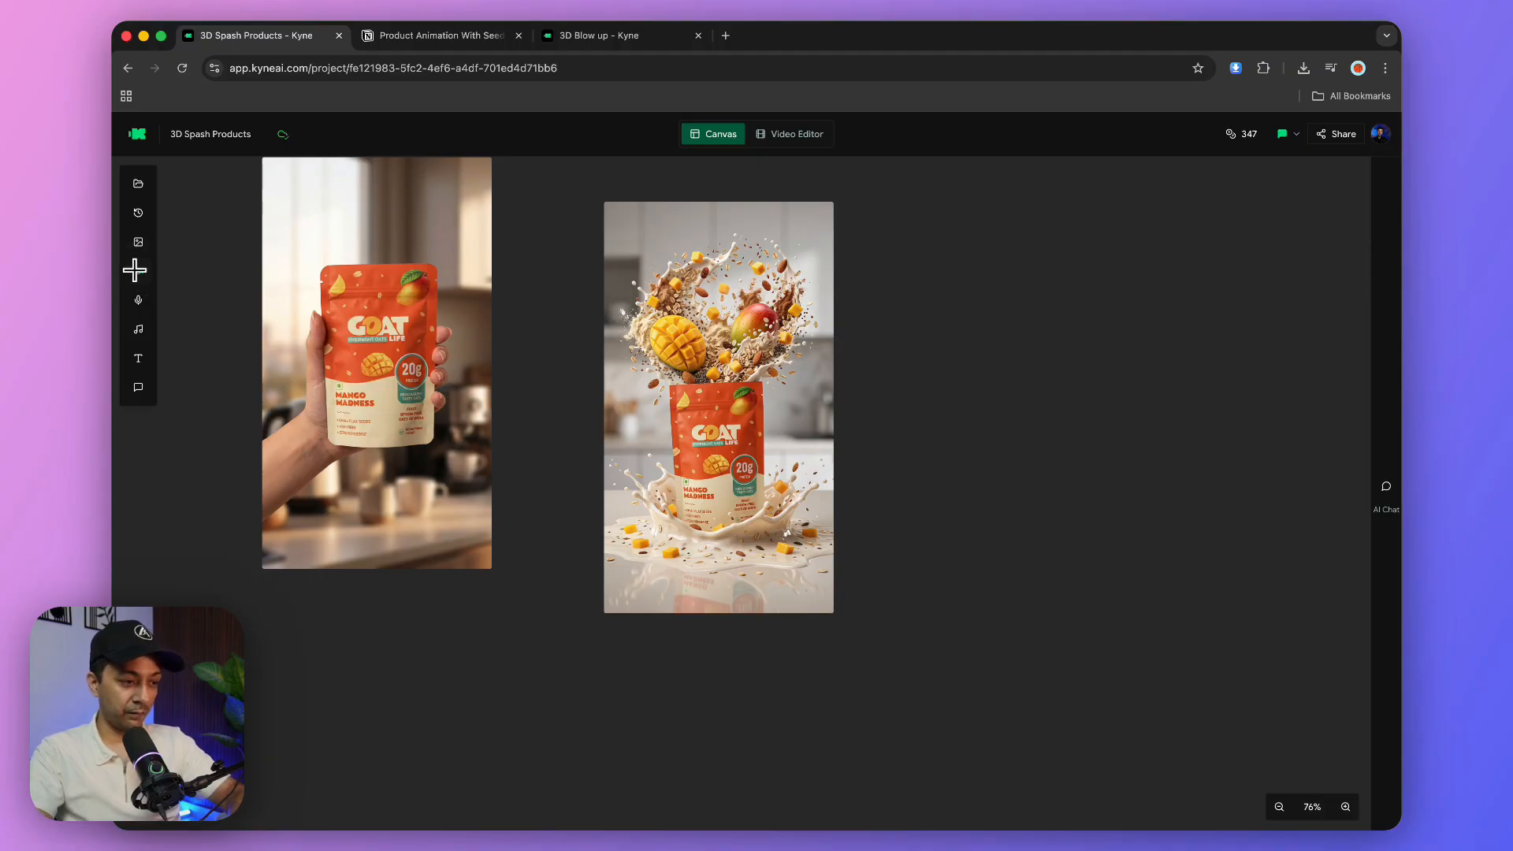
left_click(1027, 375)
left_click(1026, 375)
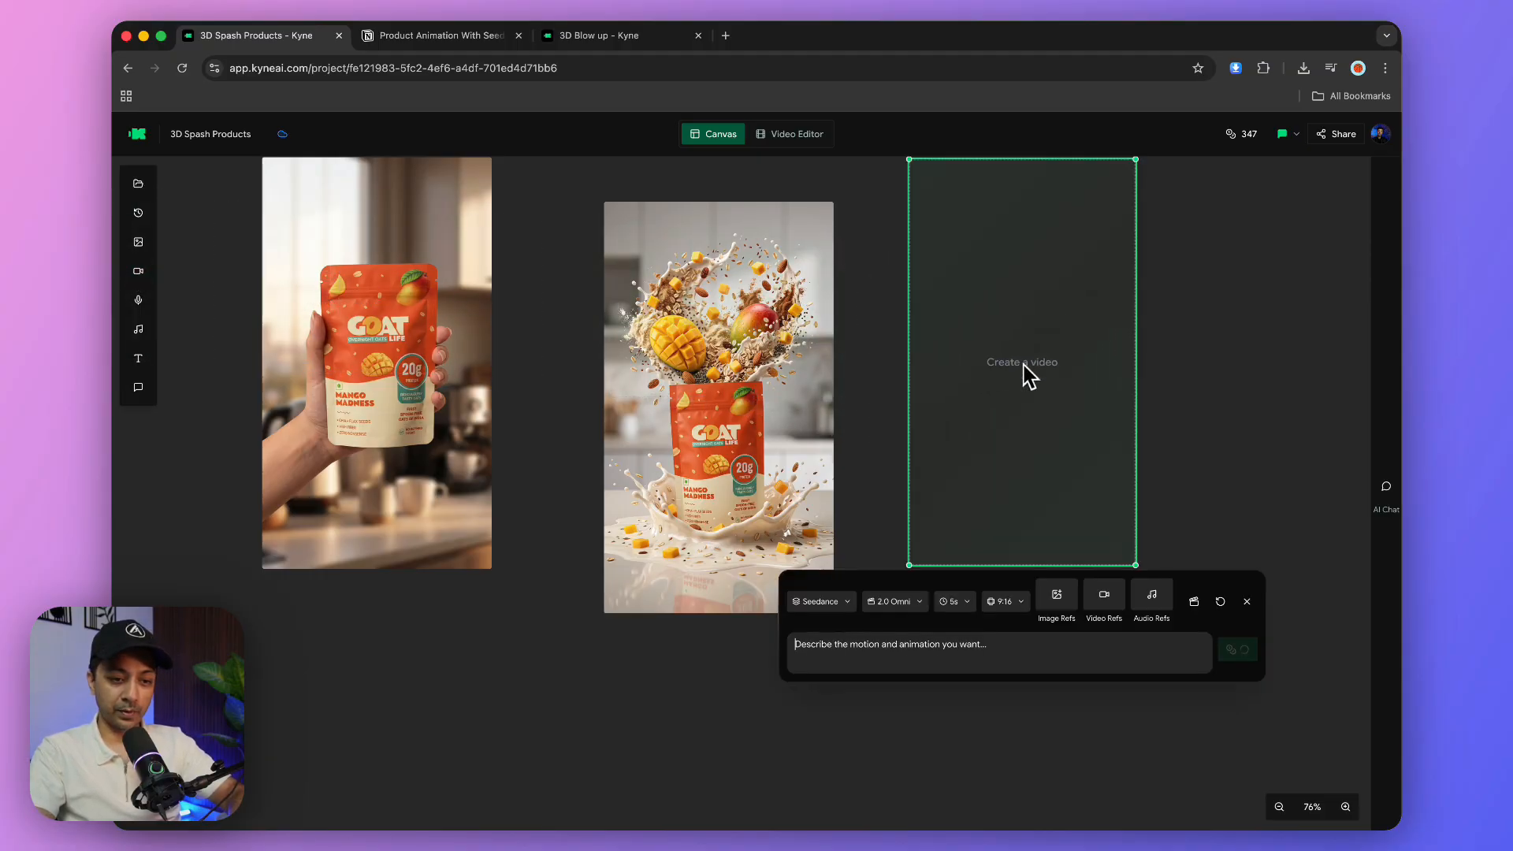
Step: Keep the Seedance 2.0 Omni model for the video and set its duration to 10s
left_click(822, 603)
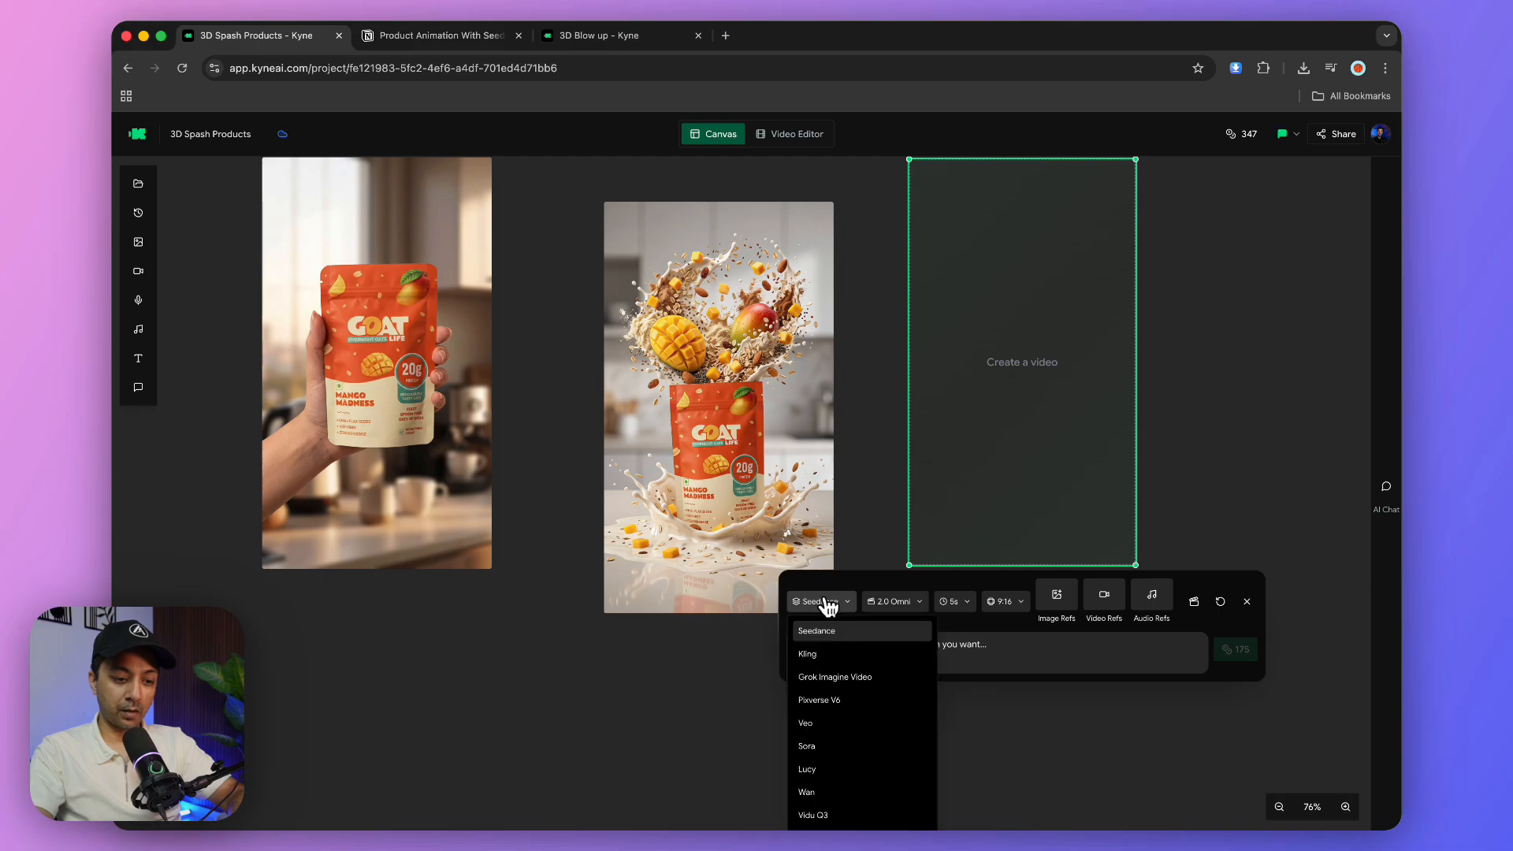
left_click(836, 636)
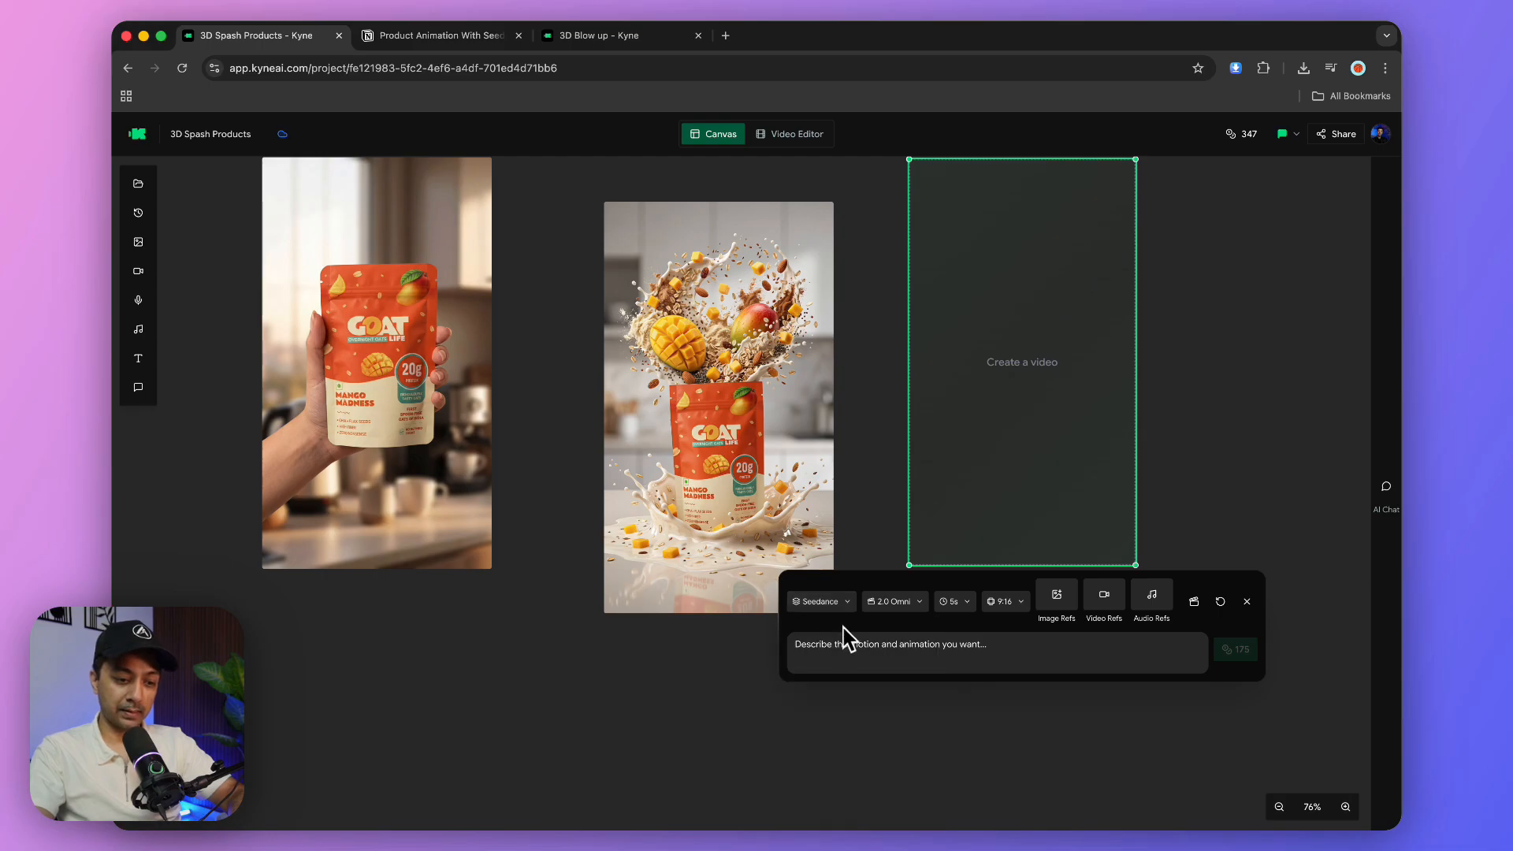
left_click(901, 608)
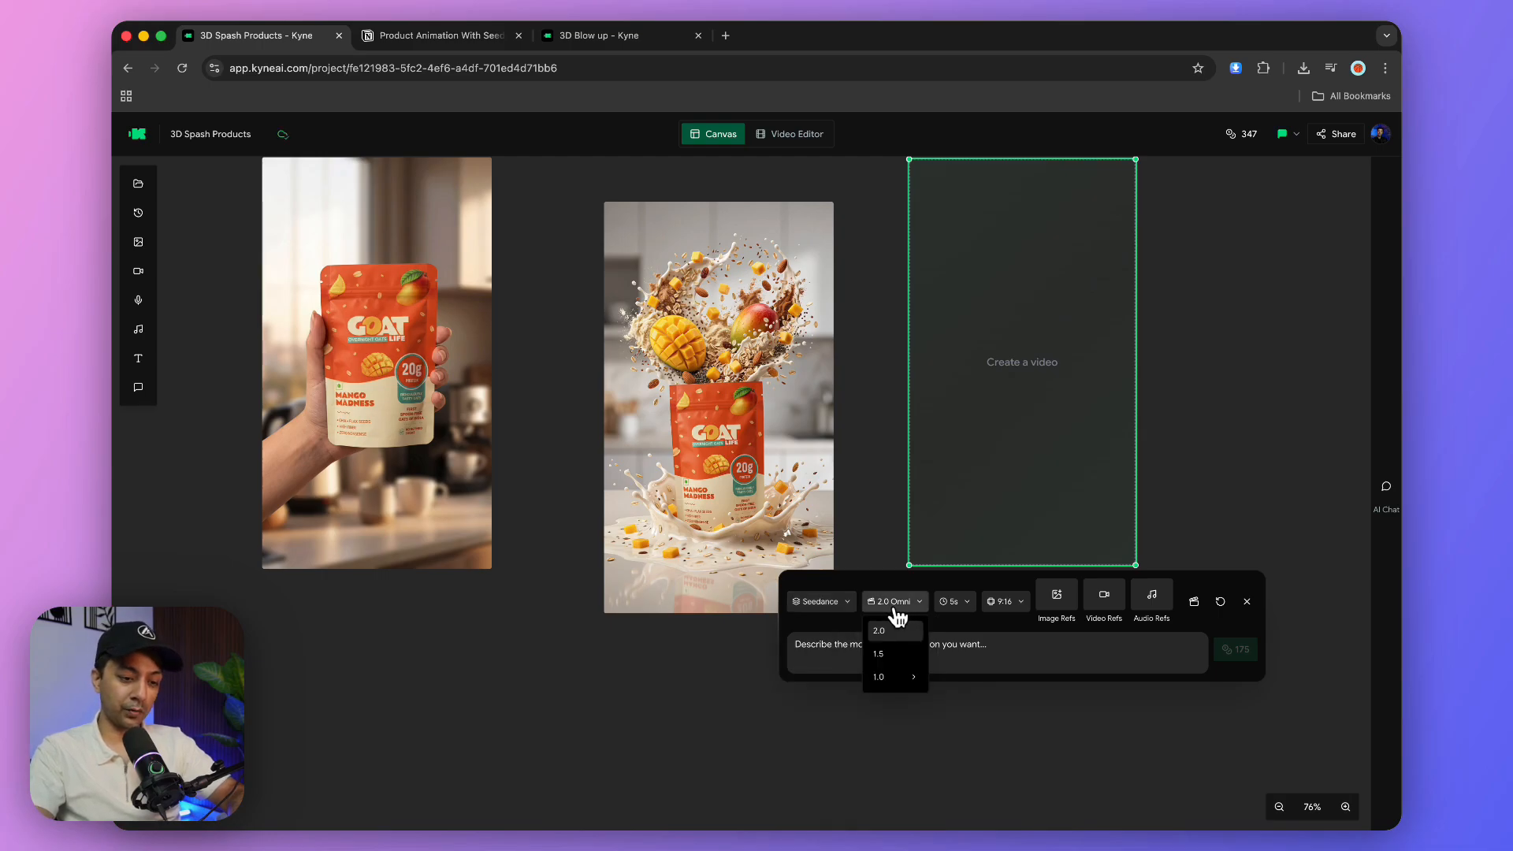
left_click(914, 612)
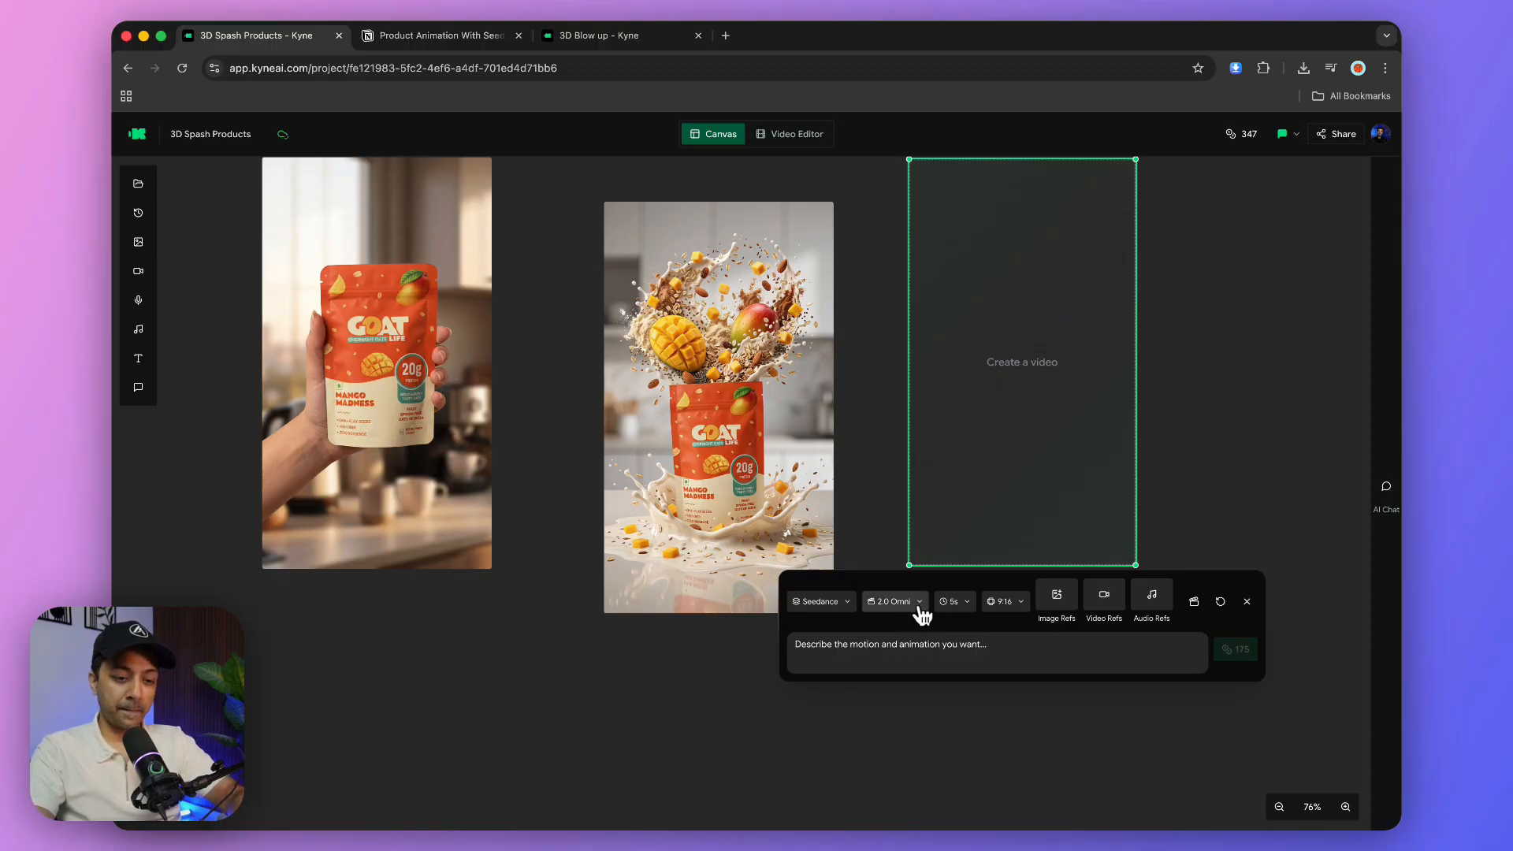
left_click(958, 605)
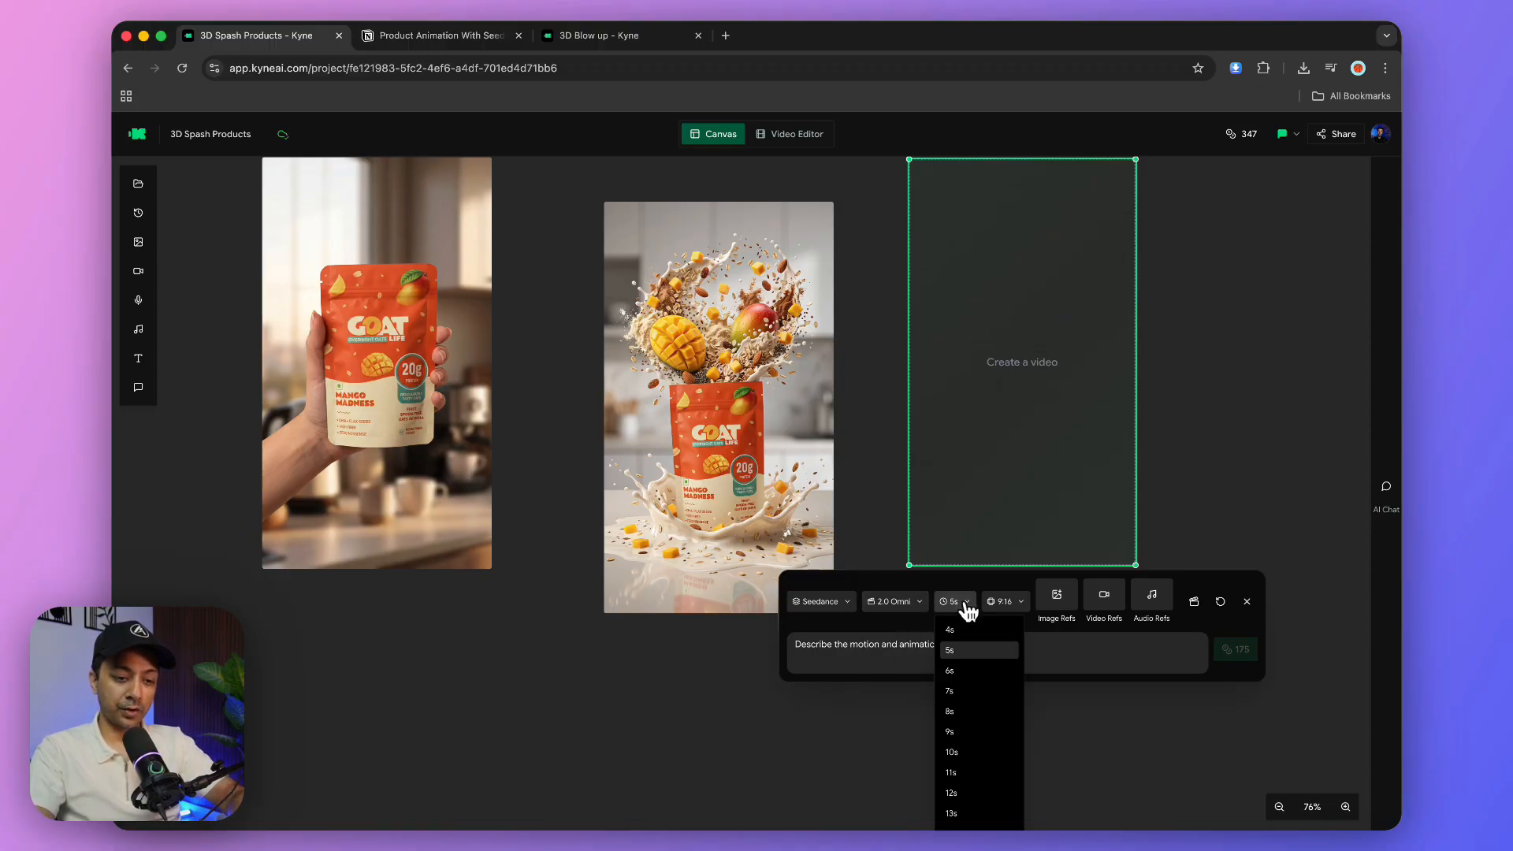
left_click(968, 753)
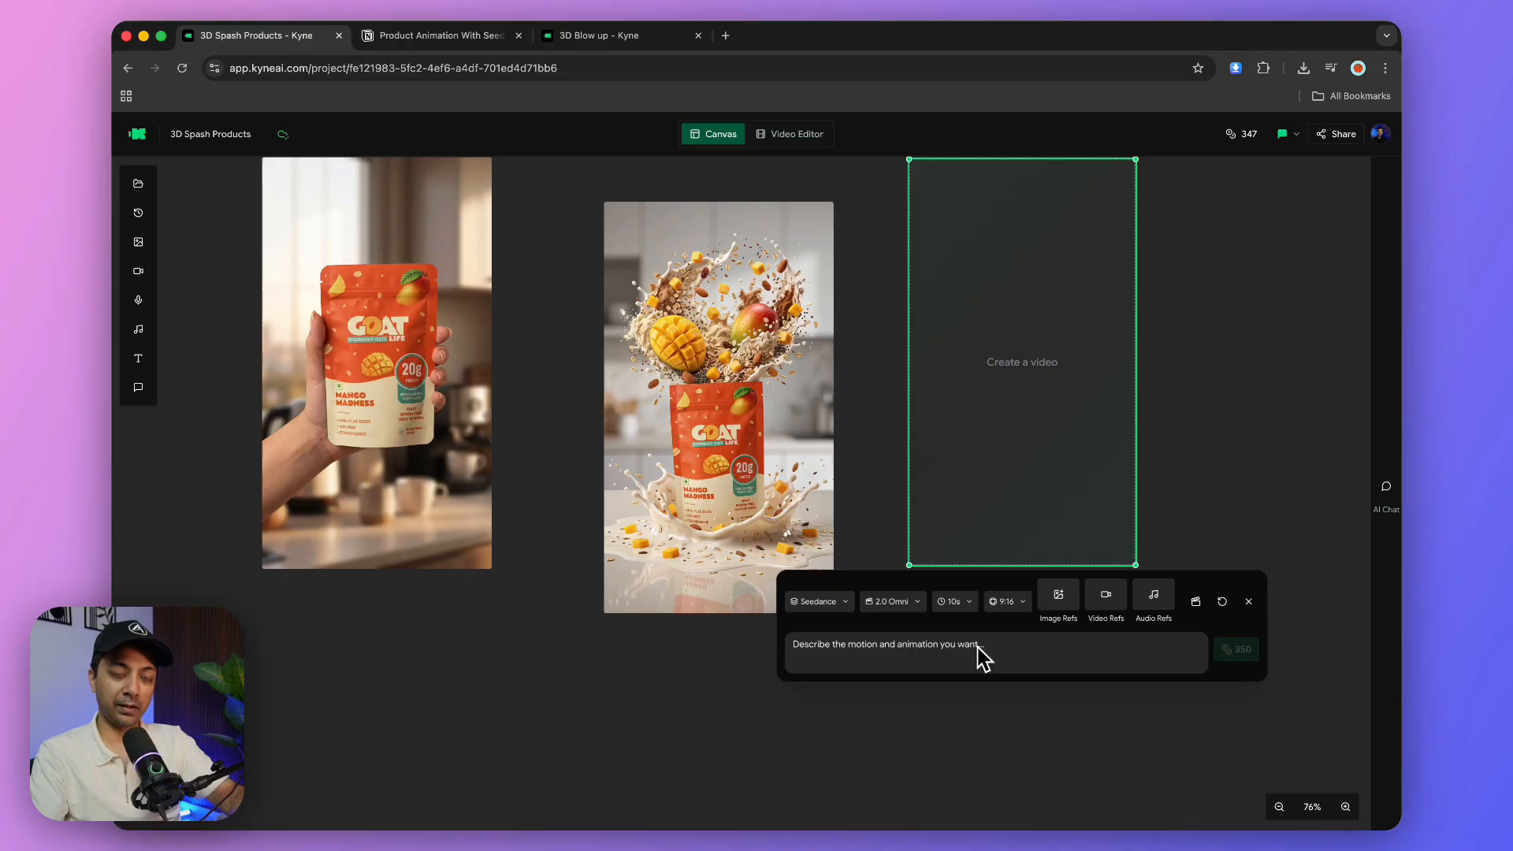
Step: Switch to the Notion page and examine the Step-3 splash video prompt and the timing of its scene timeline
key("ctrl+Tab")
scroll(908, 666, "down", 8)
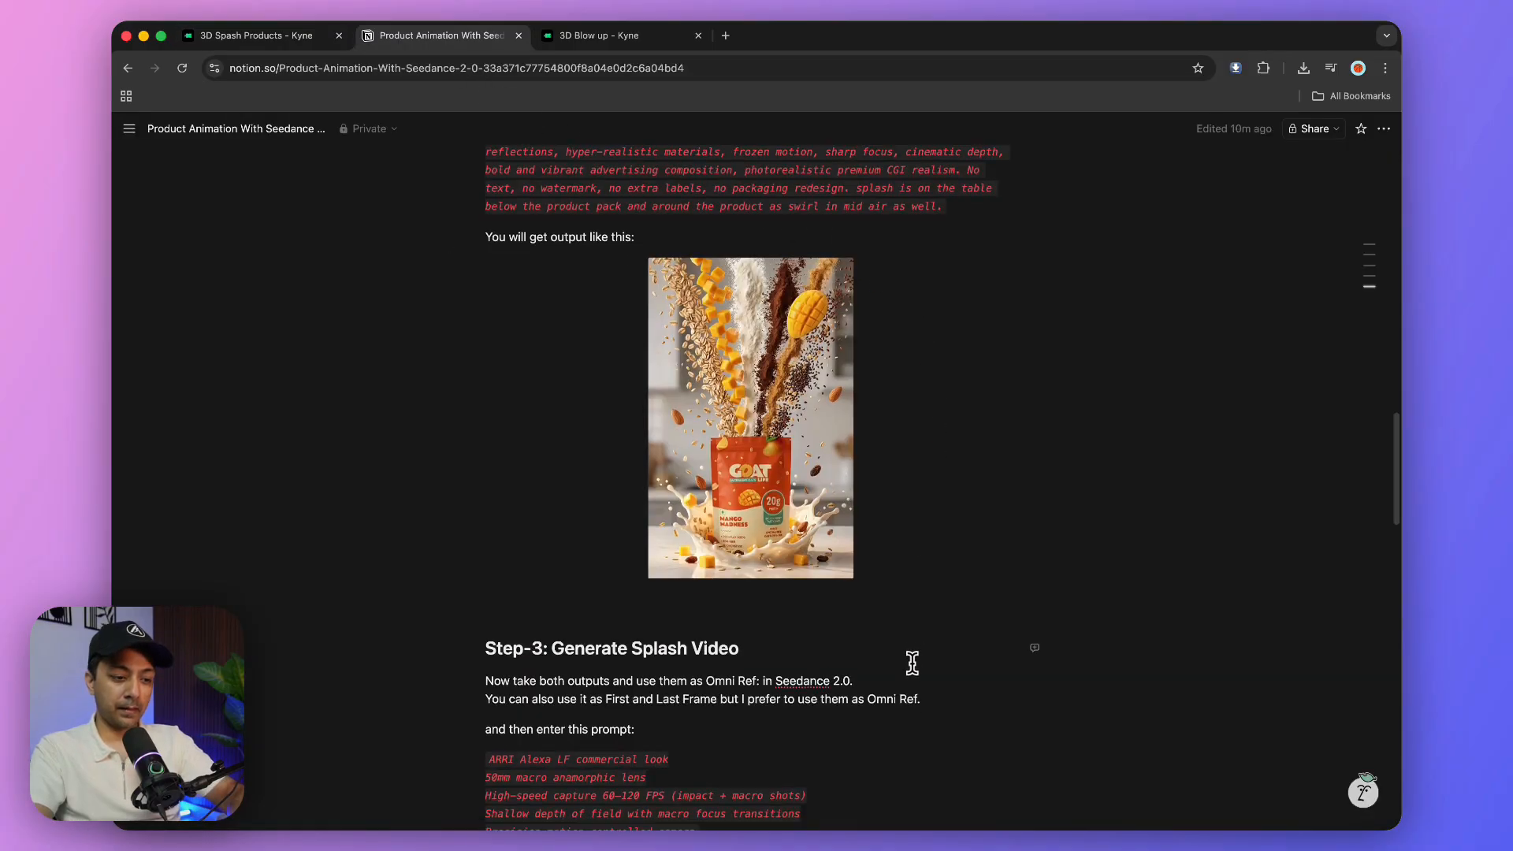
scroll(788, 543, "up", 2)
scroll(665, 412, "down", 5)
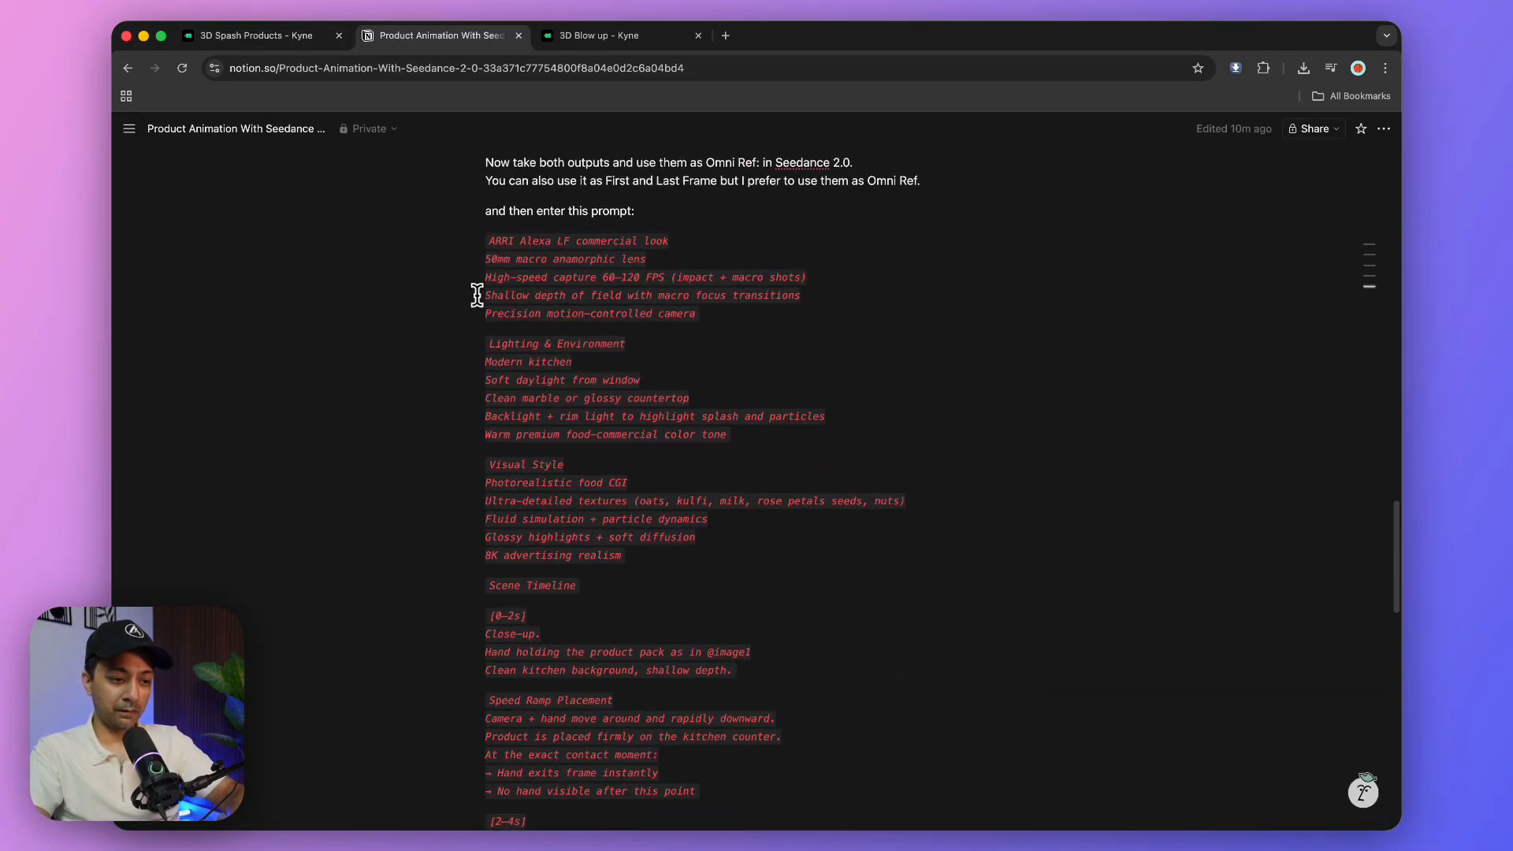
scroll(607, 482, "down", 10)
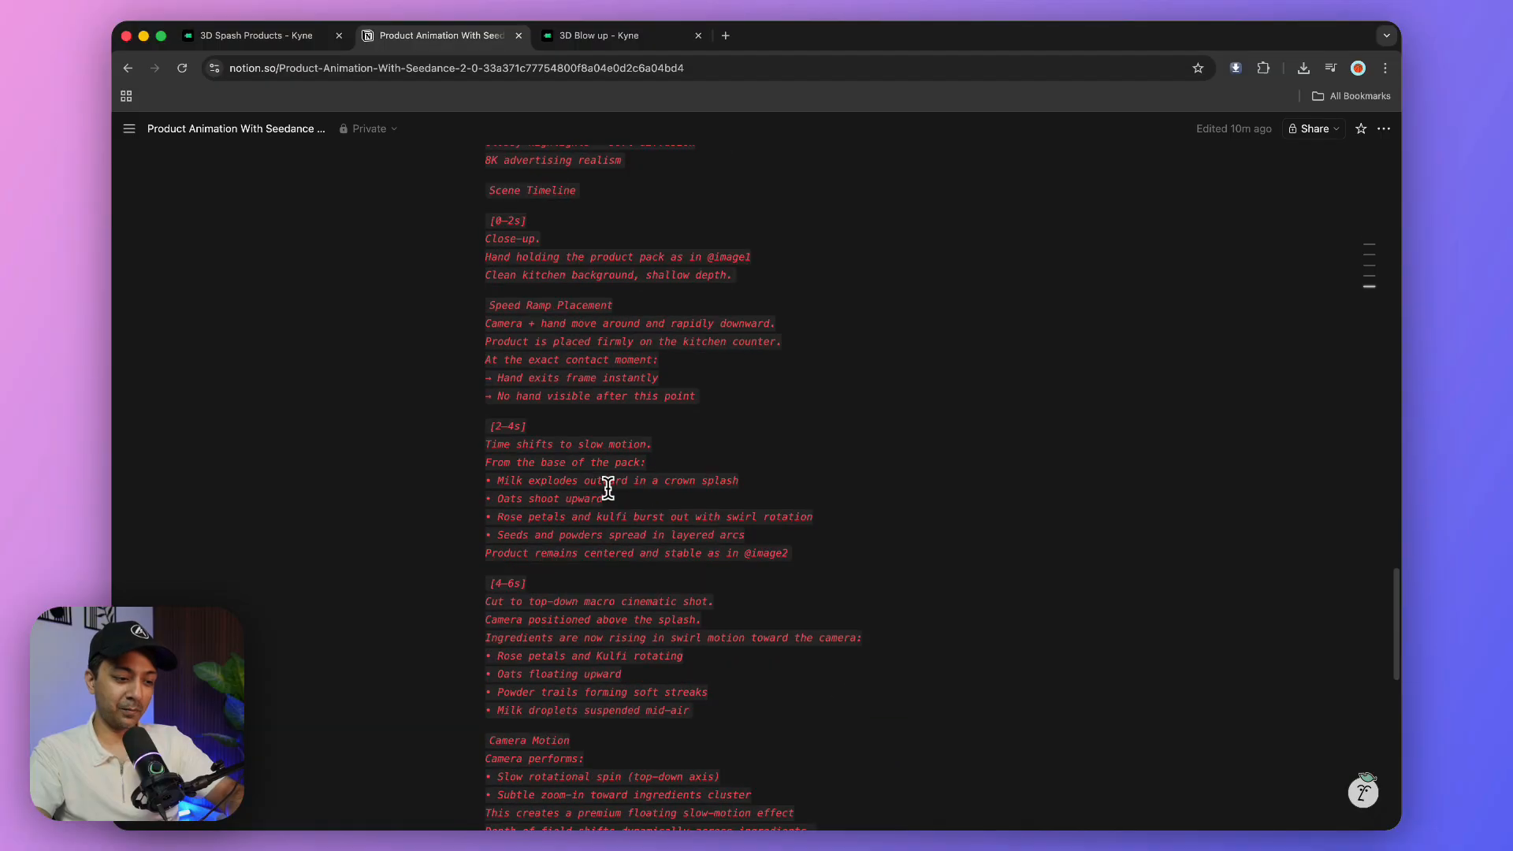
scroll(607, 489, "down", 8)
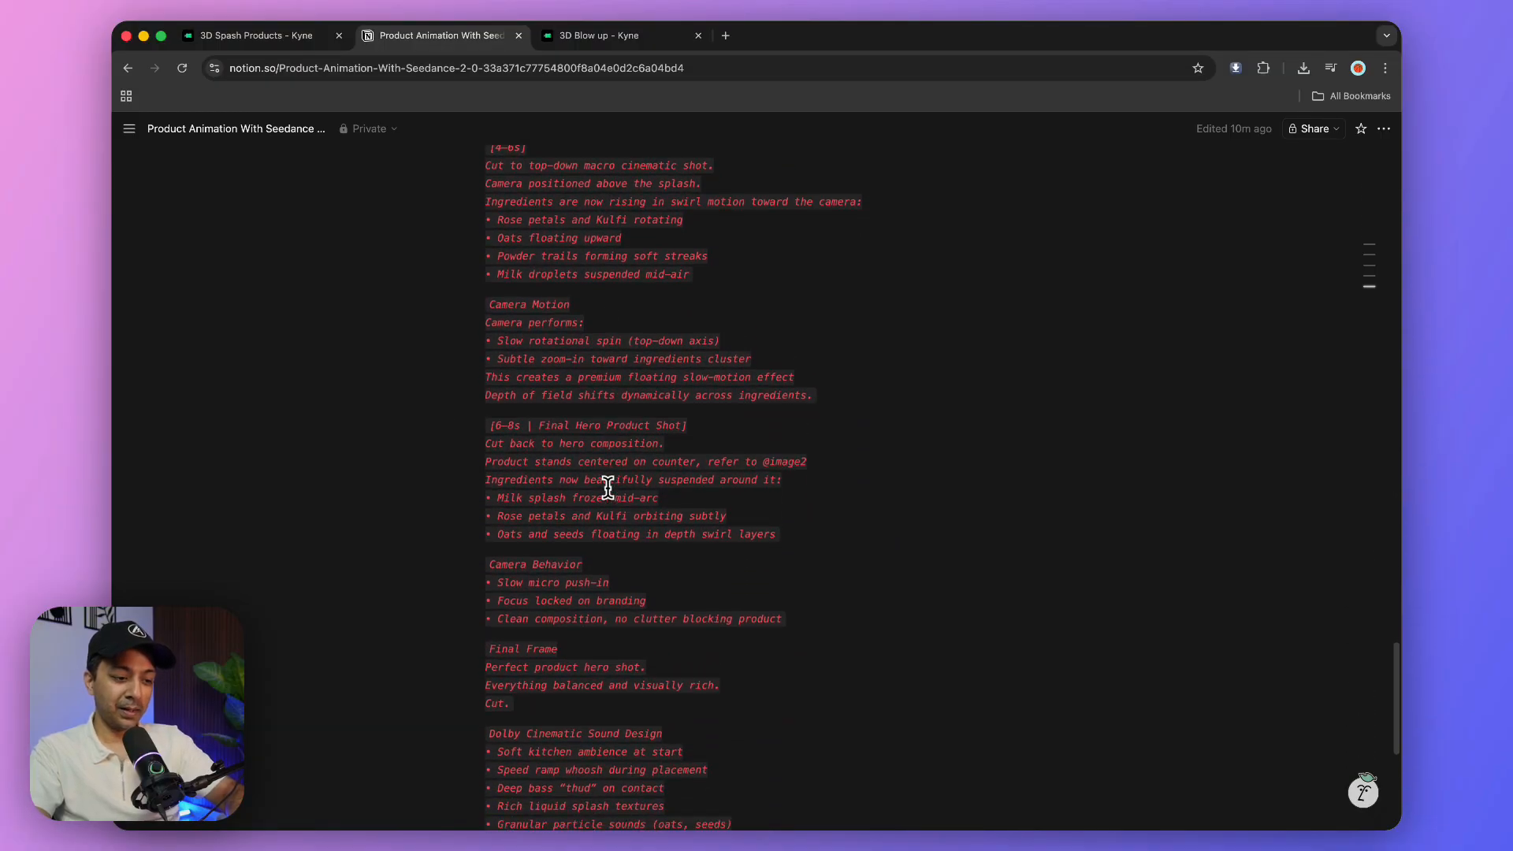
scroll(568, 603, "up", 7)
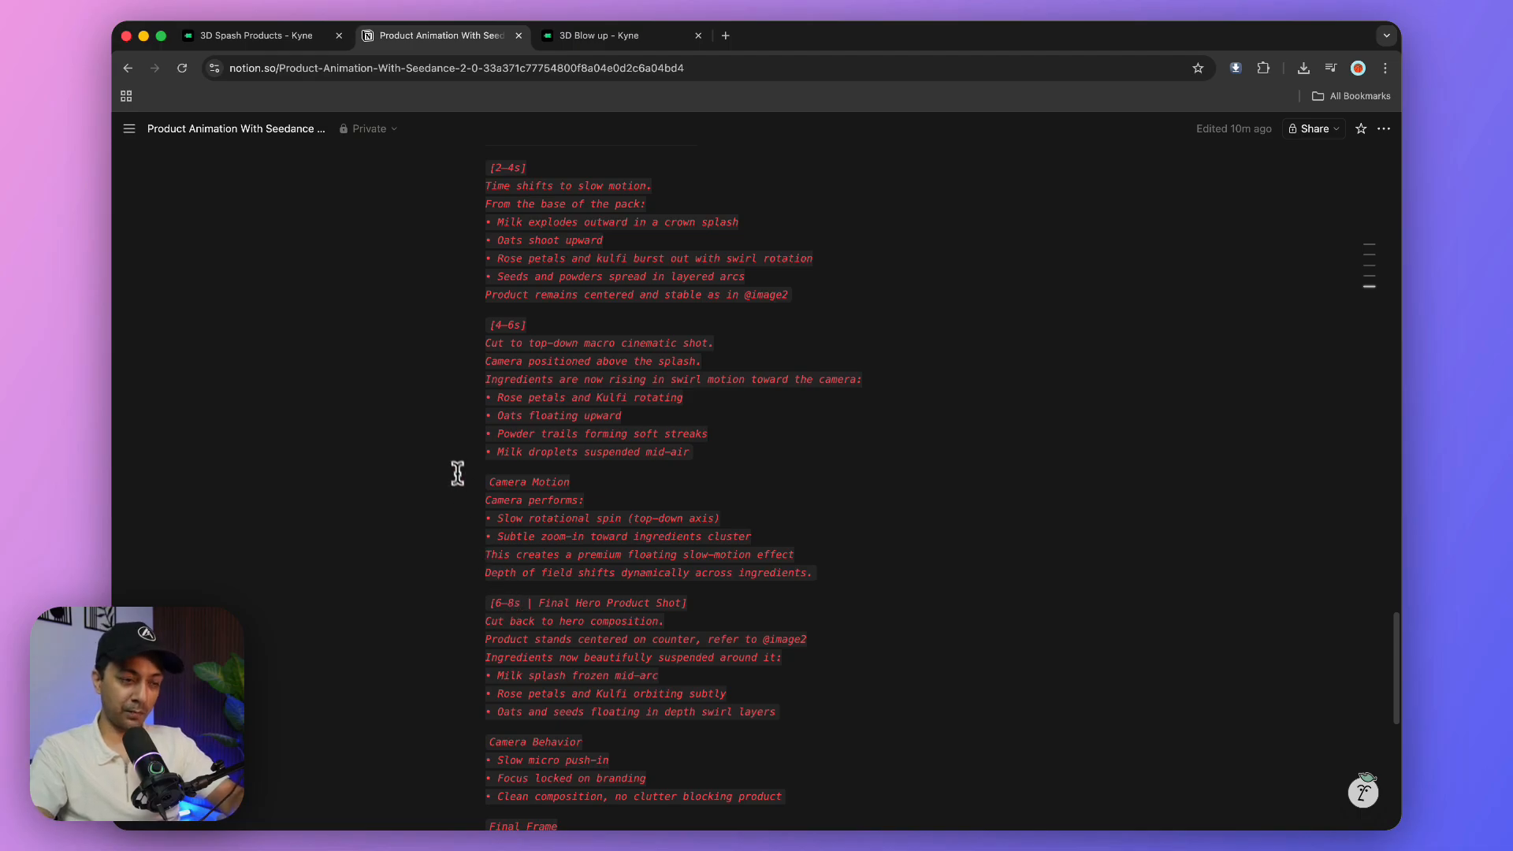
Step: Return to the Kyne canvas and set the video duration to 9s
left_click(246, 36)
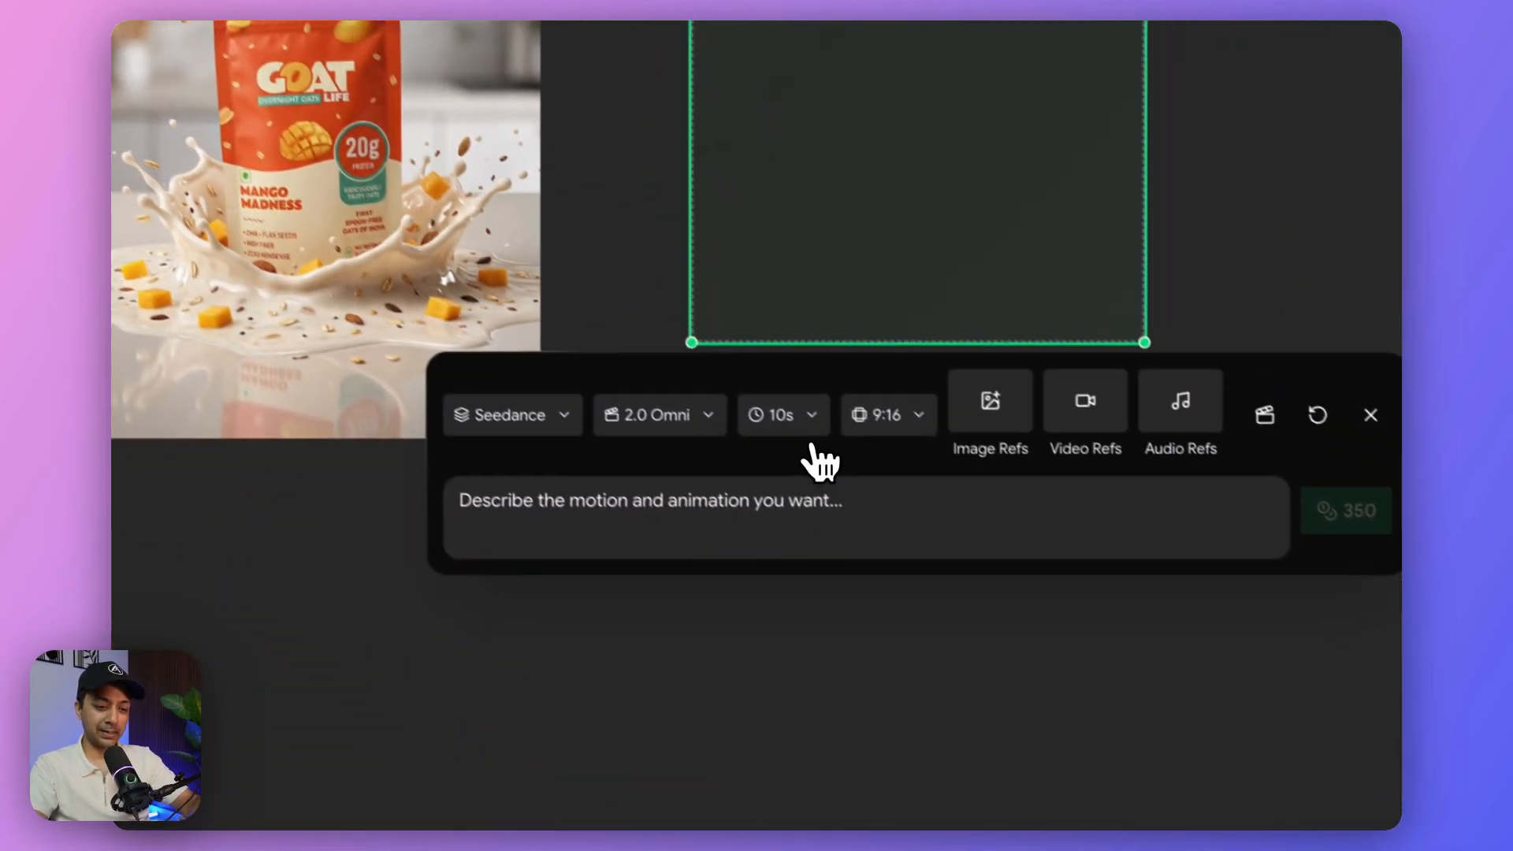
left_click(1235, 699)
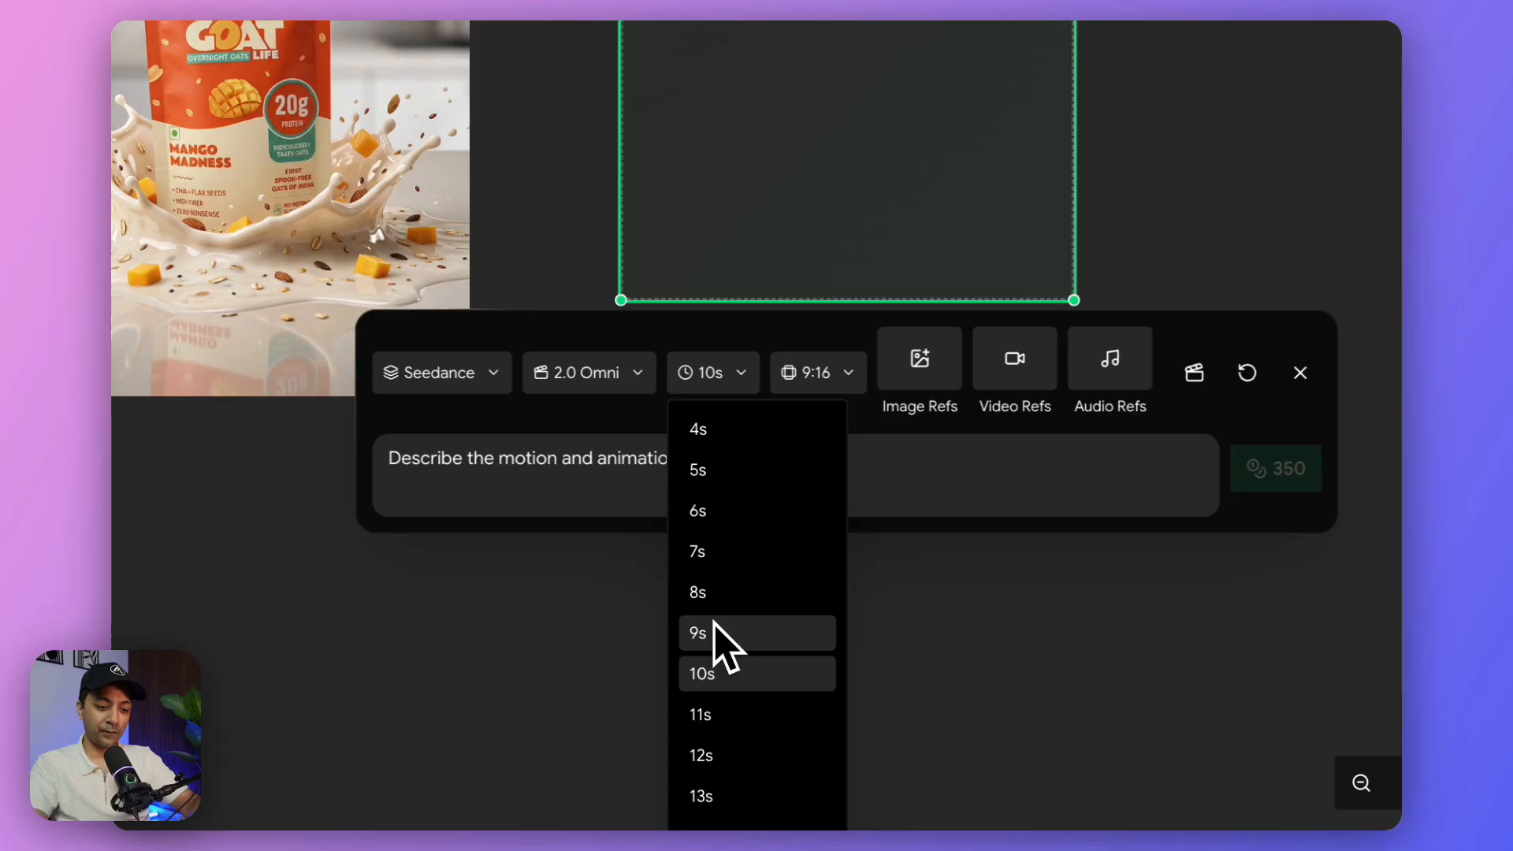
left_click(709, 633)
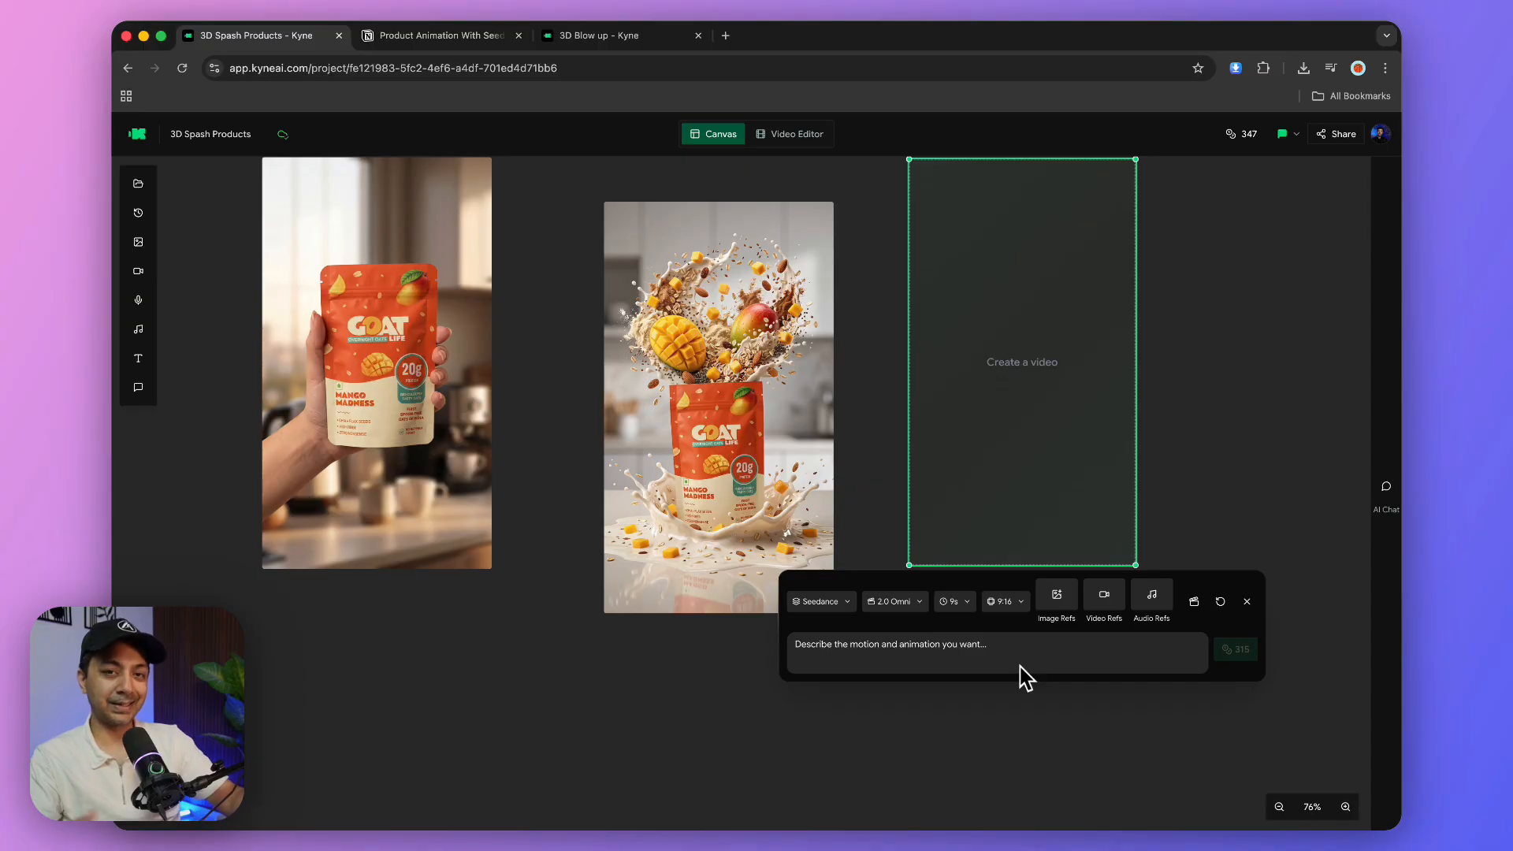
Step: Switch to the Notion page and copy the whole Step-3 video prompt, from the ARRI Alexa look through the Dolby Cinematic Sound Design section
key("ctrl+Tab")
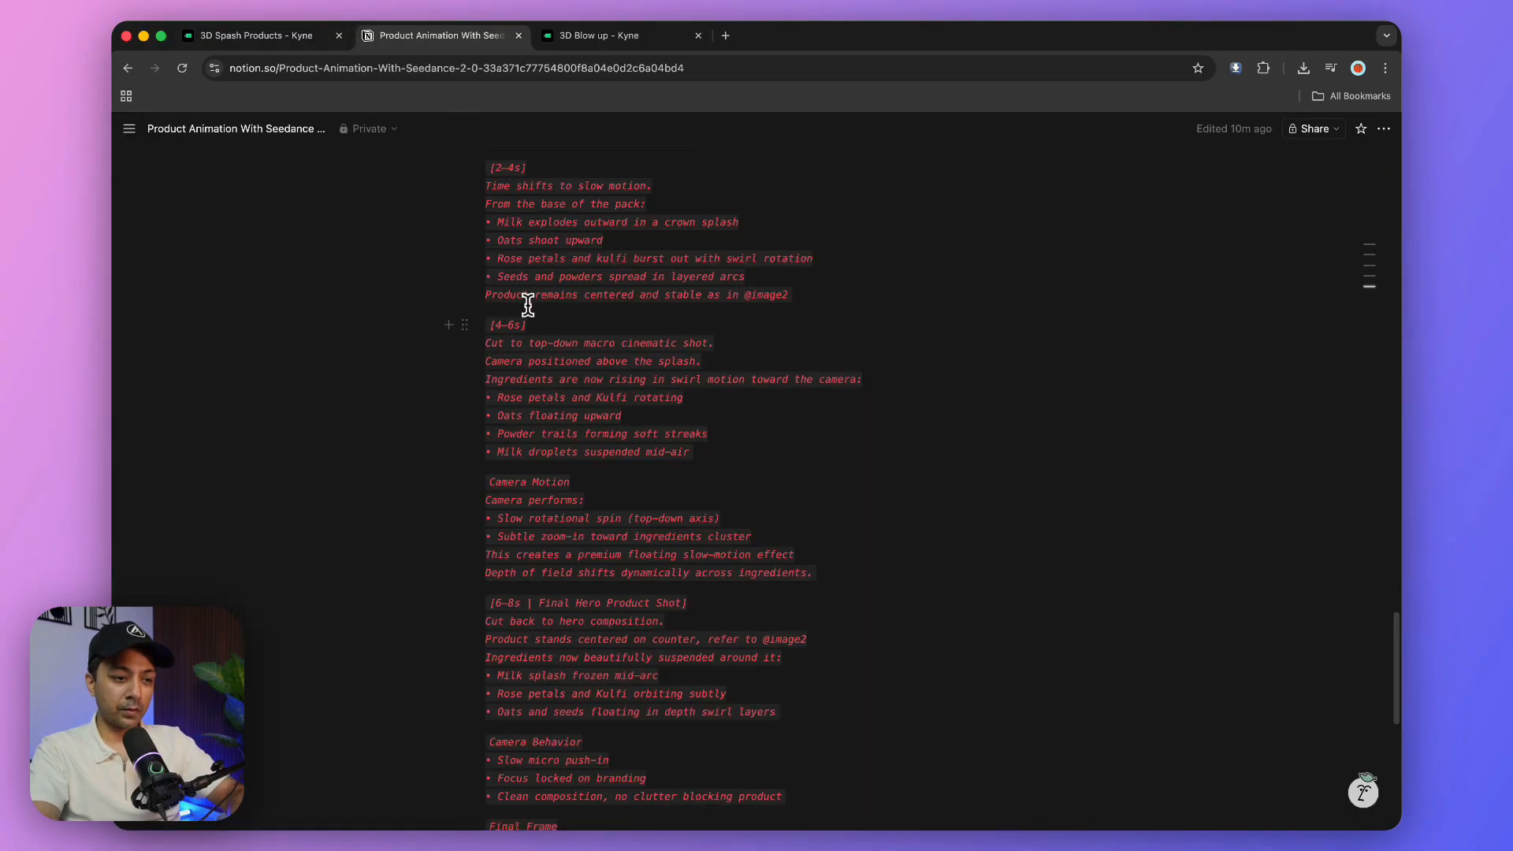
scroll(526, 315, "up", 5)
scroll(527, 315, "up", 5)
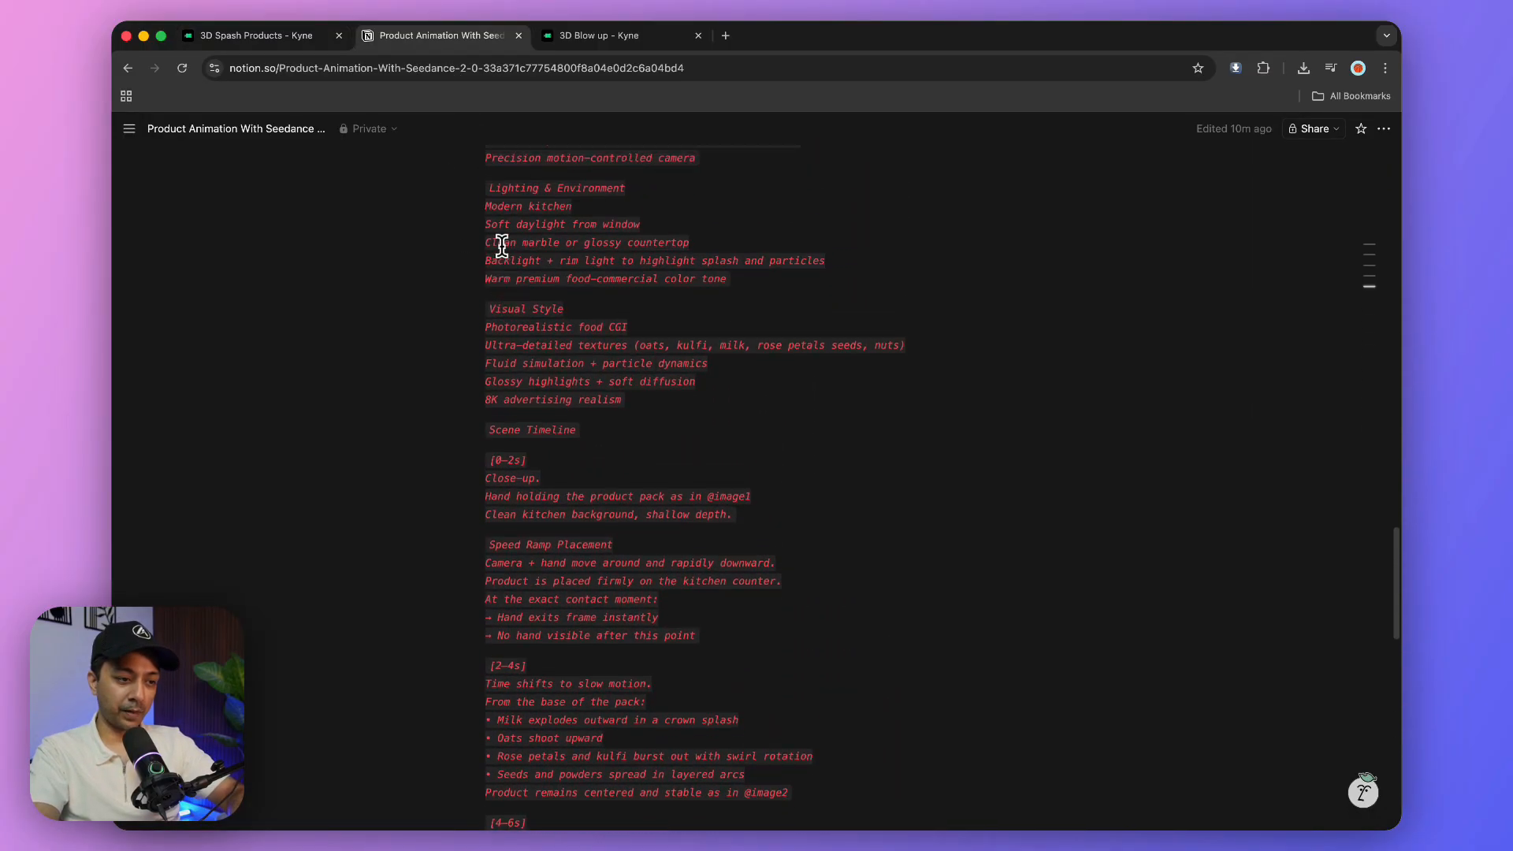
scroll(504, 343, "down", 5)
scroll(738, 427, "down", 10)
left_click_drag(719, 513, 749, 331)
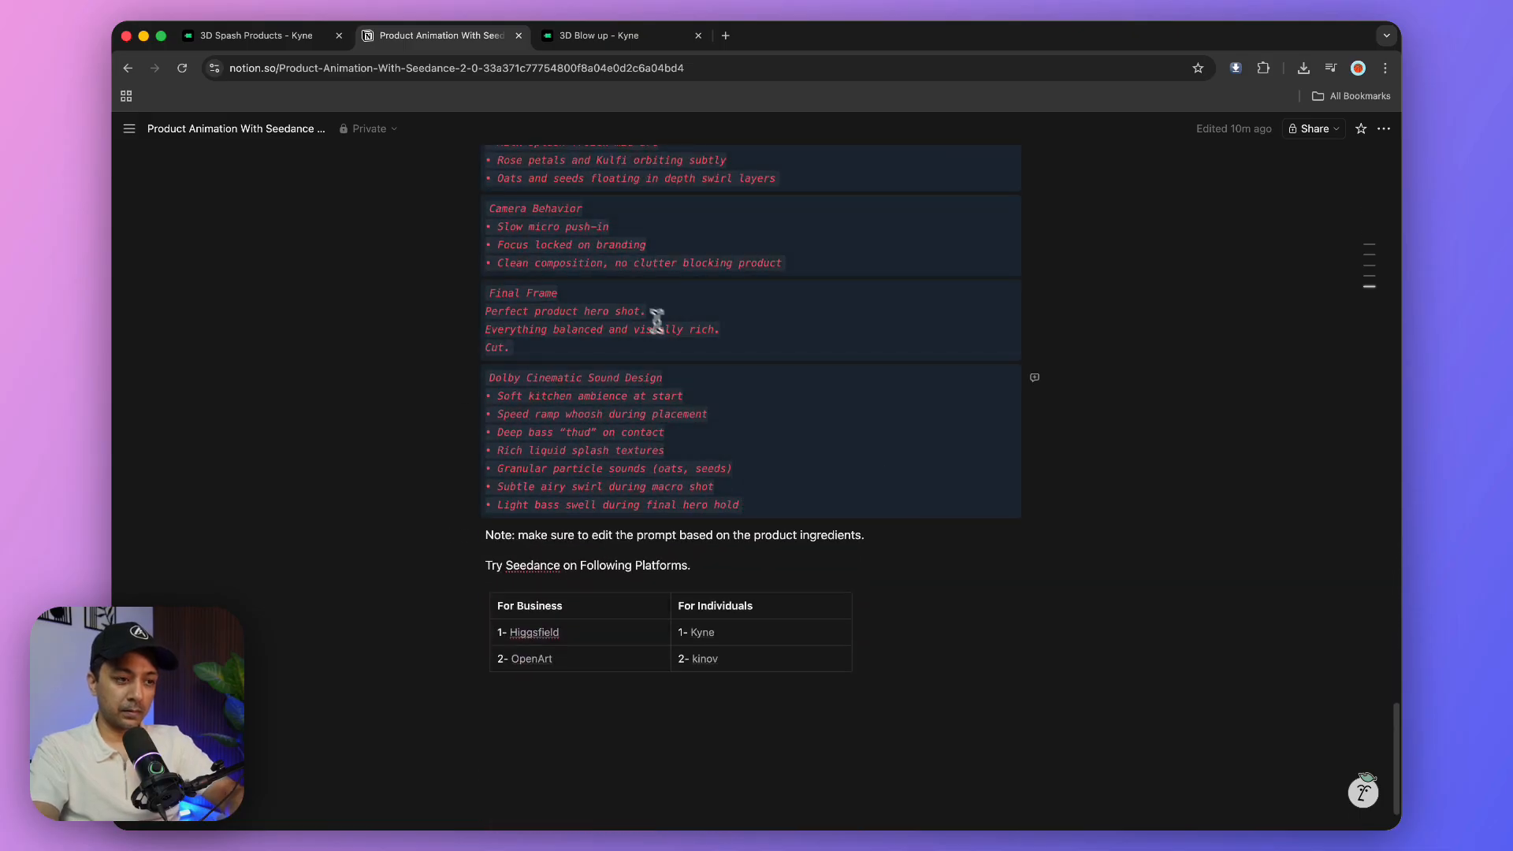
Step: Return to the Kyne canvas, insert the copied Step-3 prompt as the video's motion description, and review it from its beginning
key("ctrl+shift+Tab")
key("super+v")
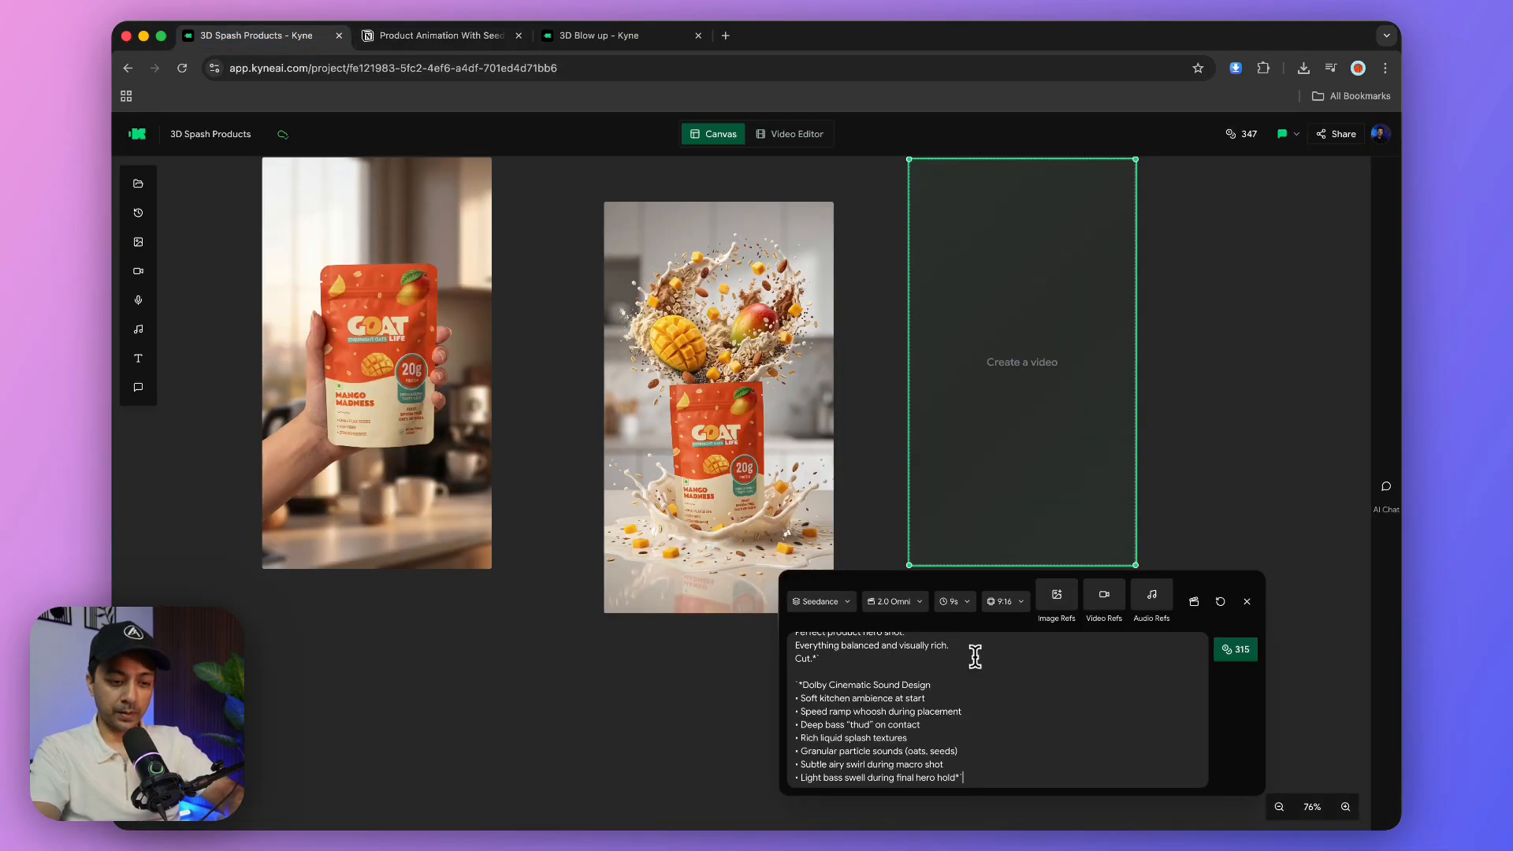
scroll(975, 656, "up", 5)
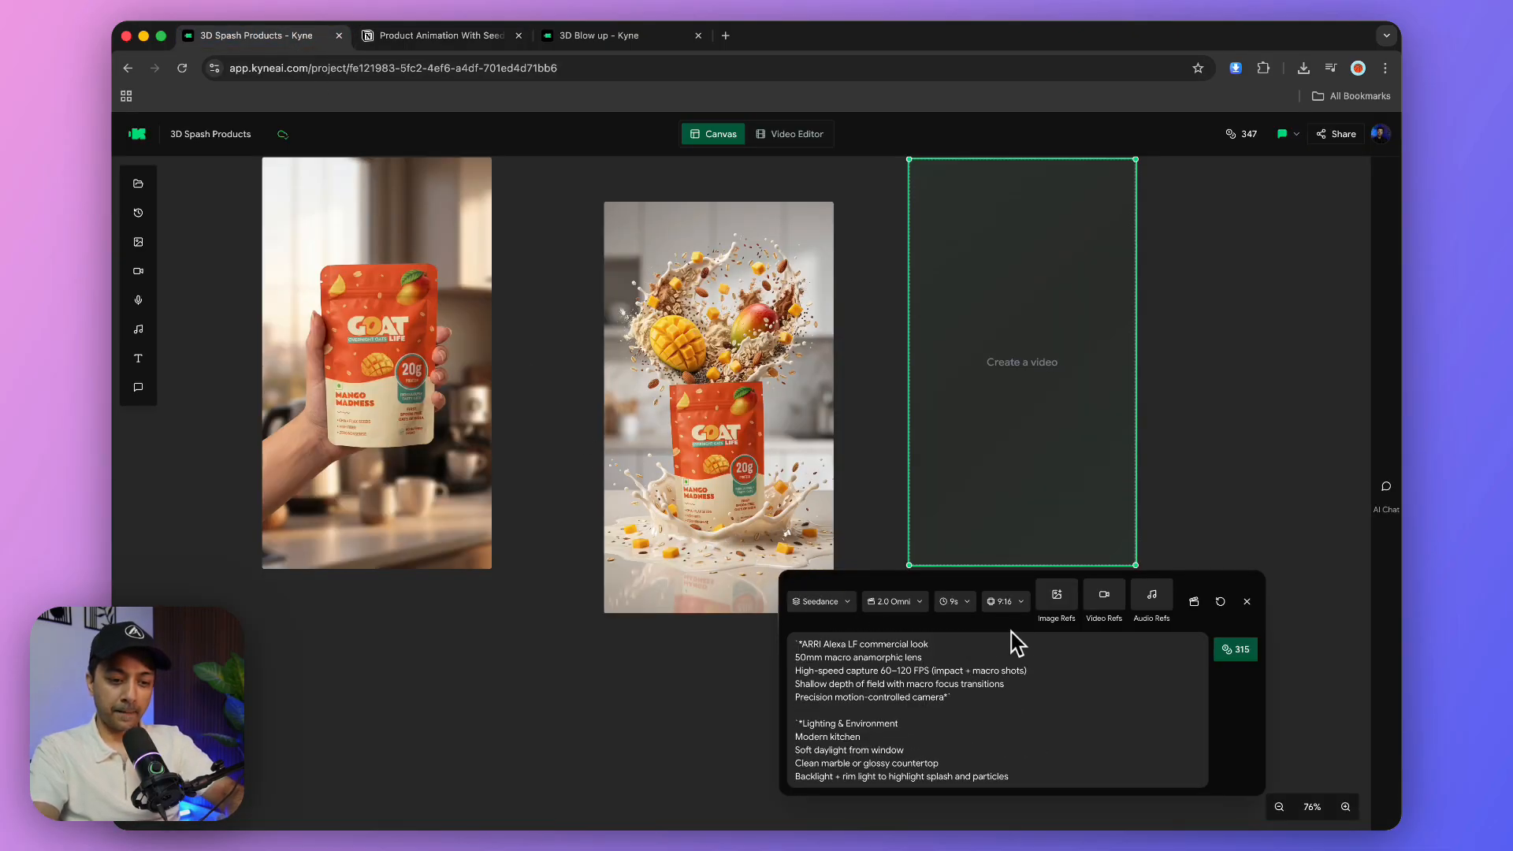
Step: Add the hand-held pouch image and the splash image from the canvas as the video's first and second image references
left_click(1060, 605)
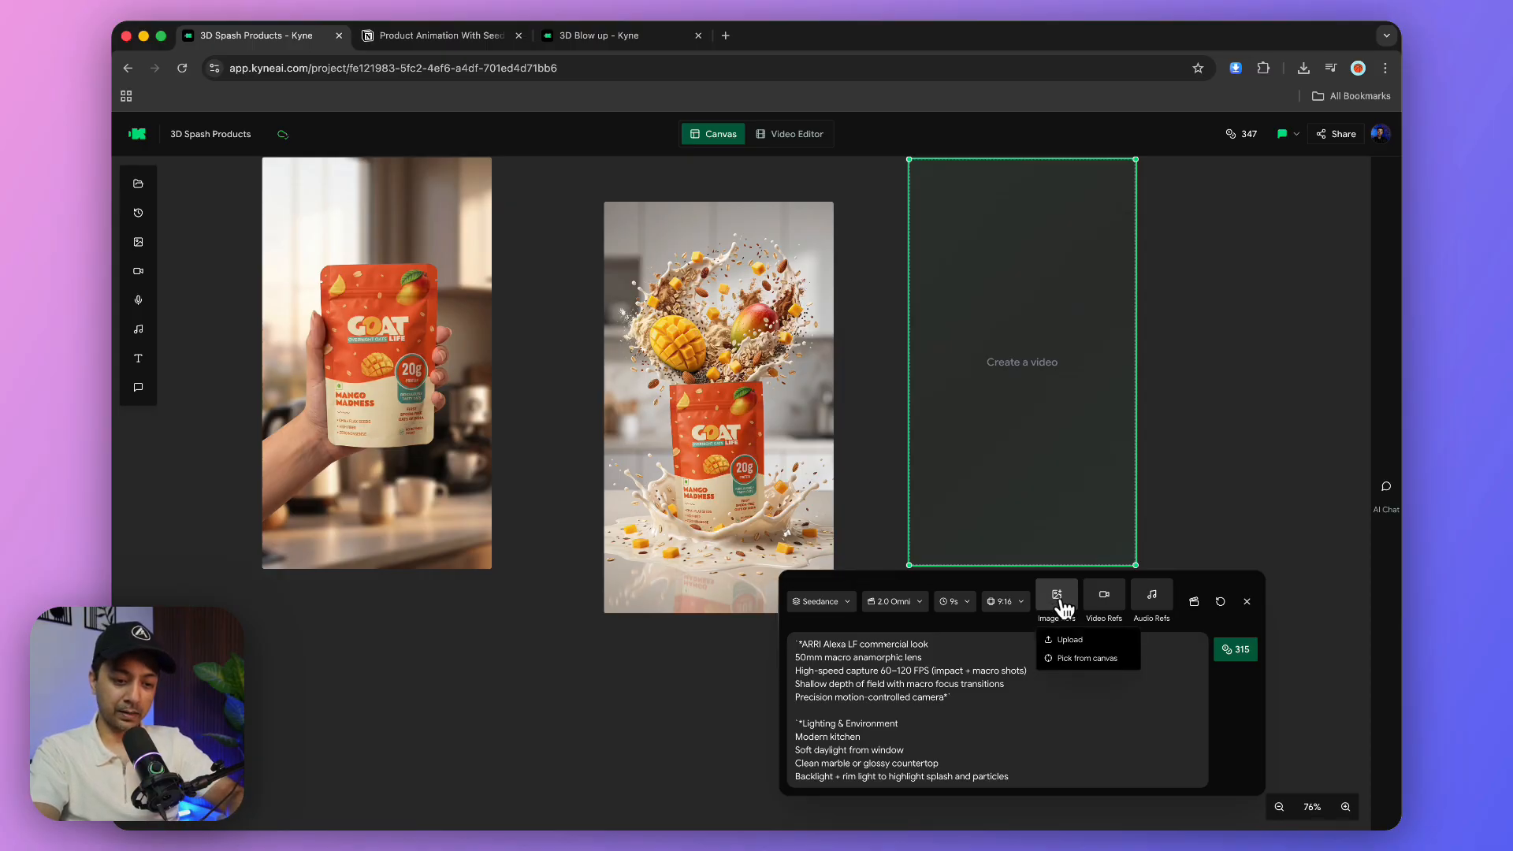
left_click(1063, 660)
left_click(425, 432)
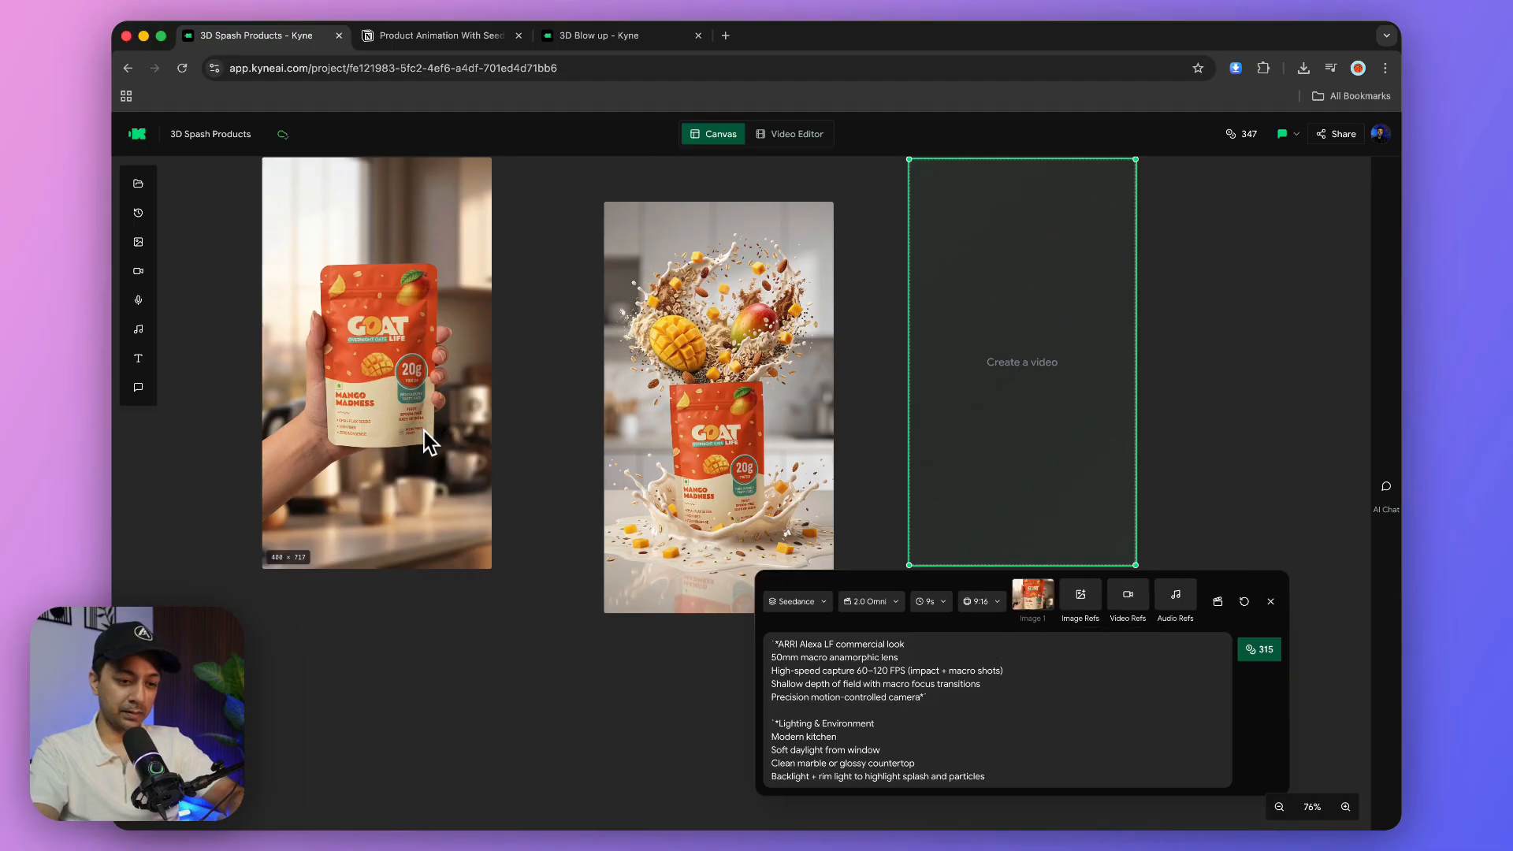
left_click(1085, 602)
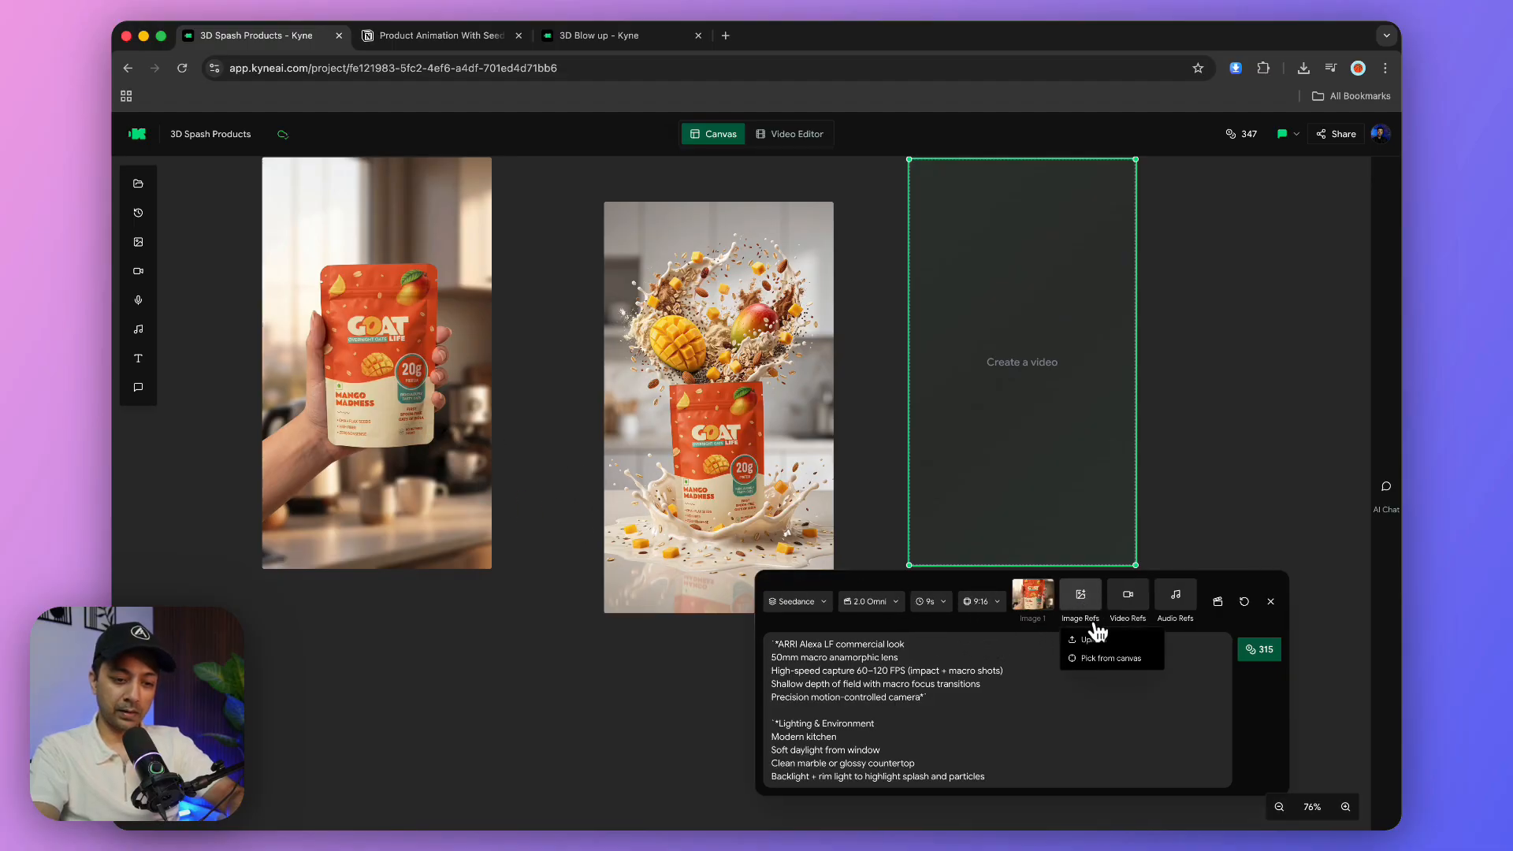
left_click(1068, 659)
left_click(776, 410)
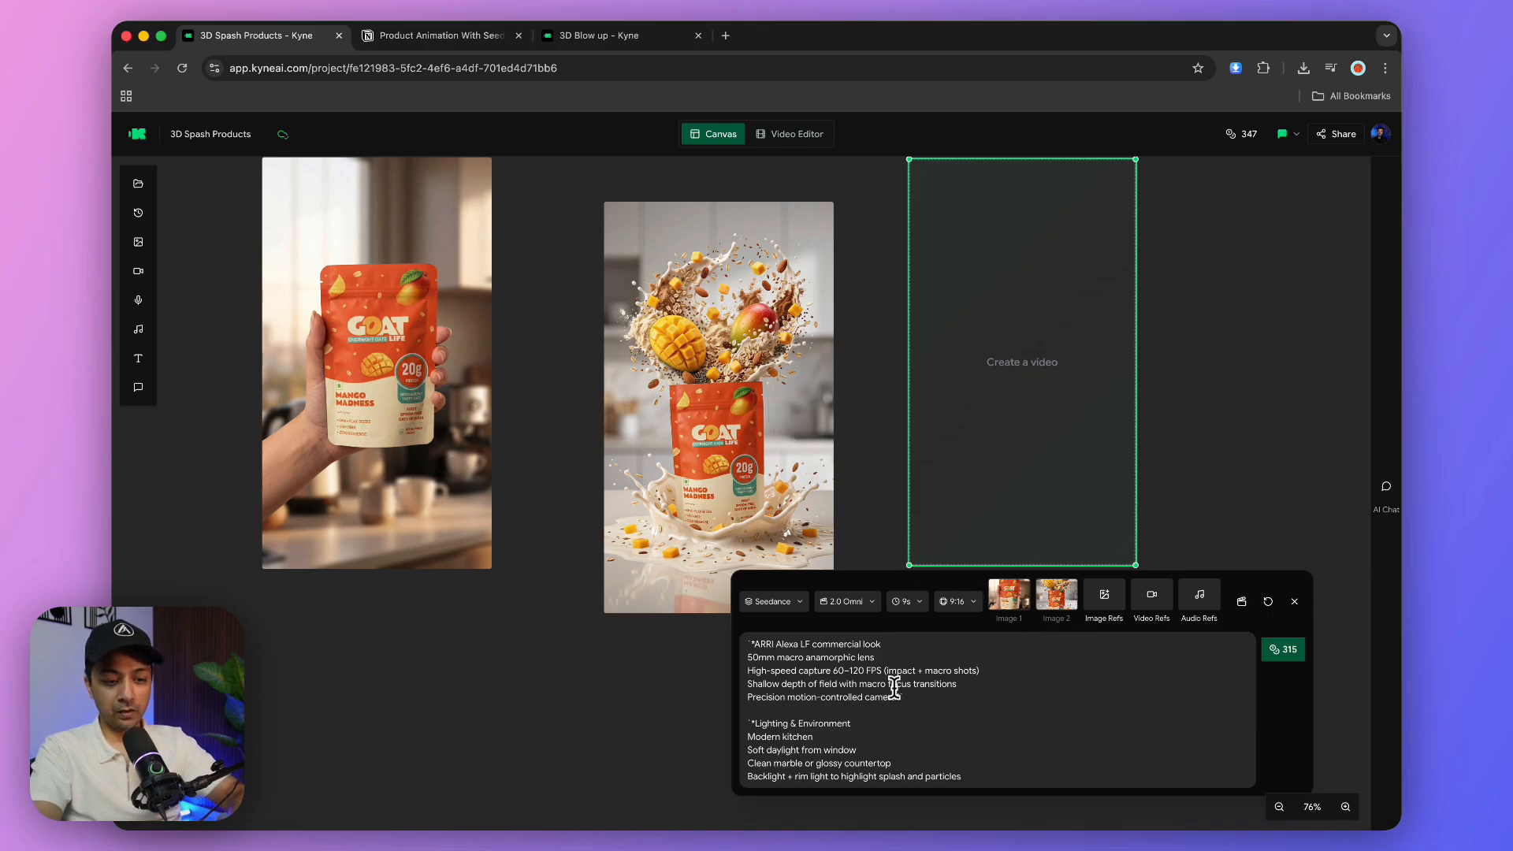
Step: In the prompt's Visual Style textures line, remove kulfi and replace rose petals with "mango slice, mango cubes,"
scroll(903, 674, "down", 5)
scroll(894, 687, "down", 5)
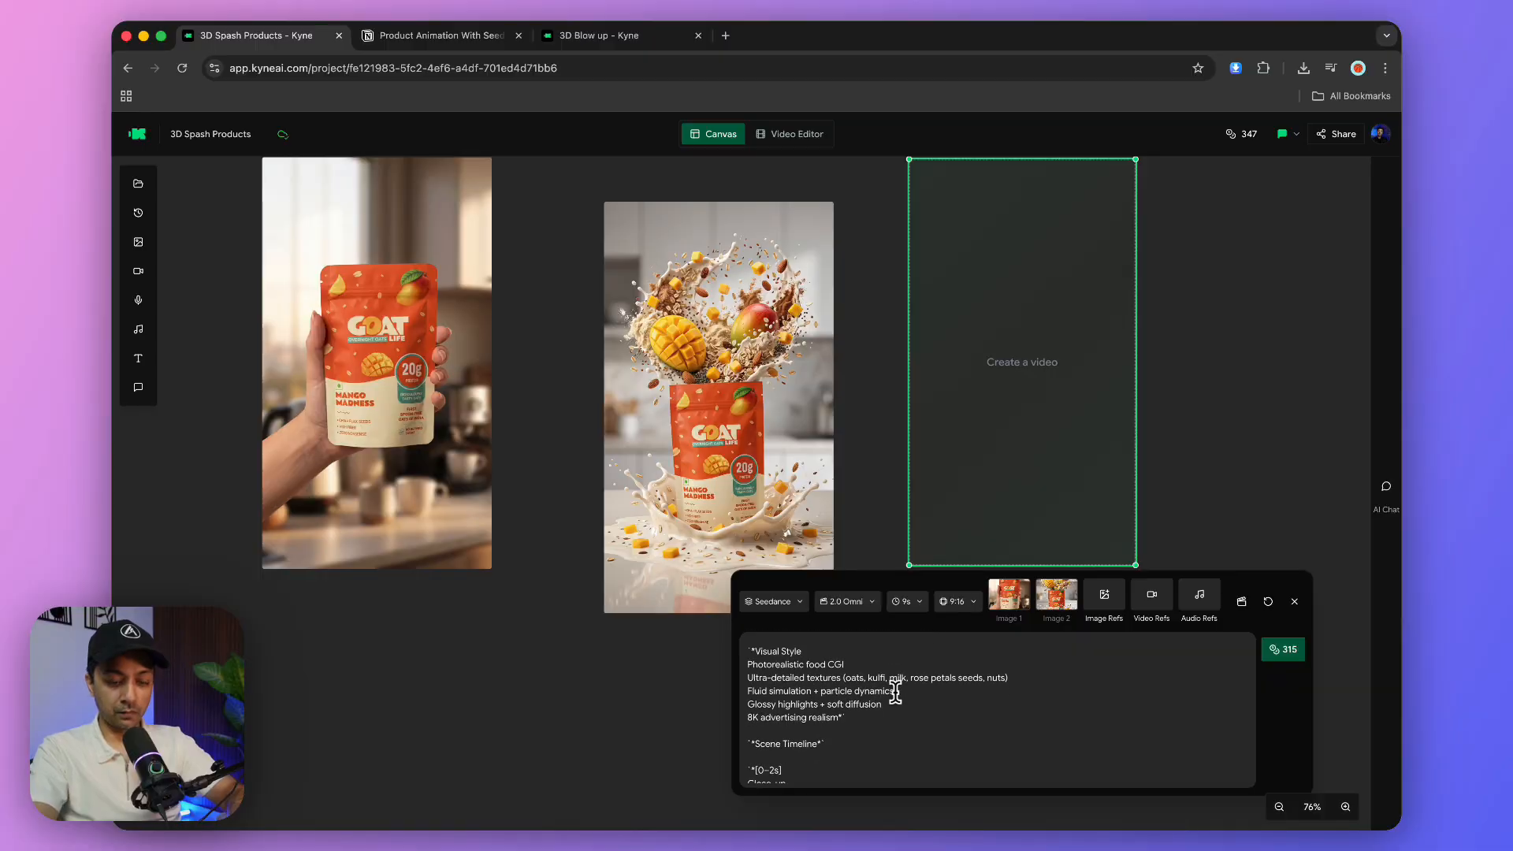
scroll(895, 692, "up", 1)
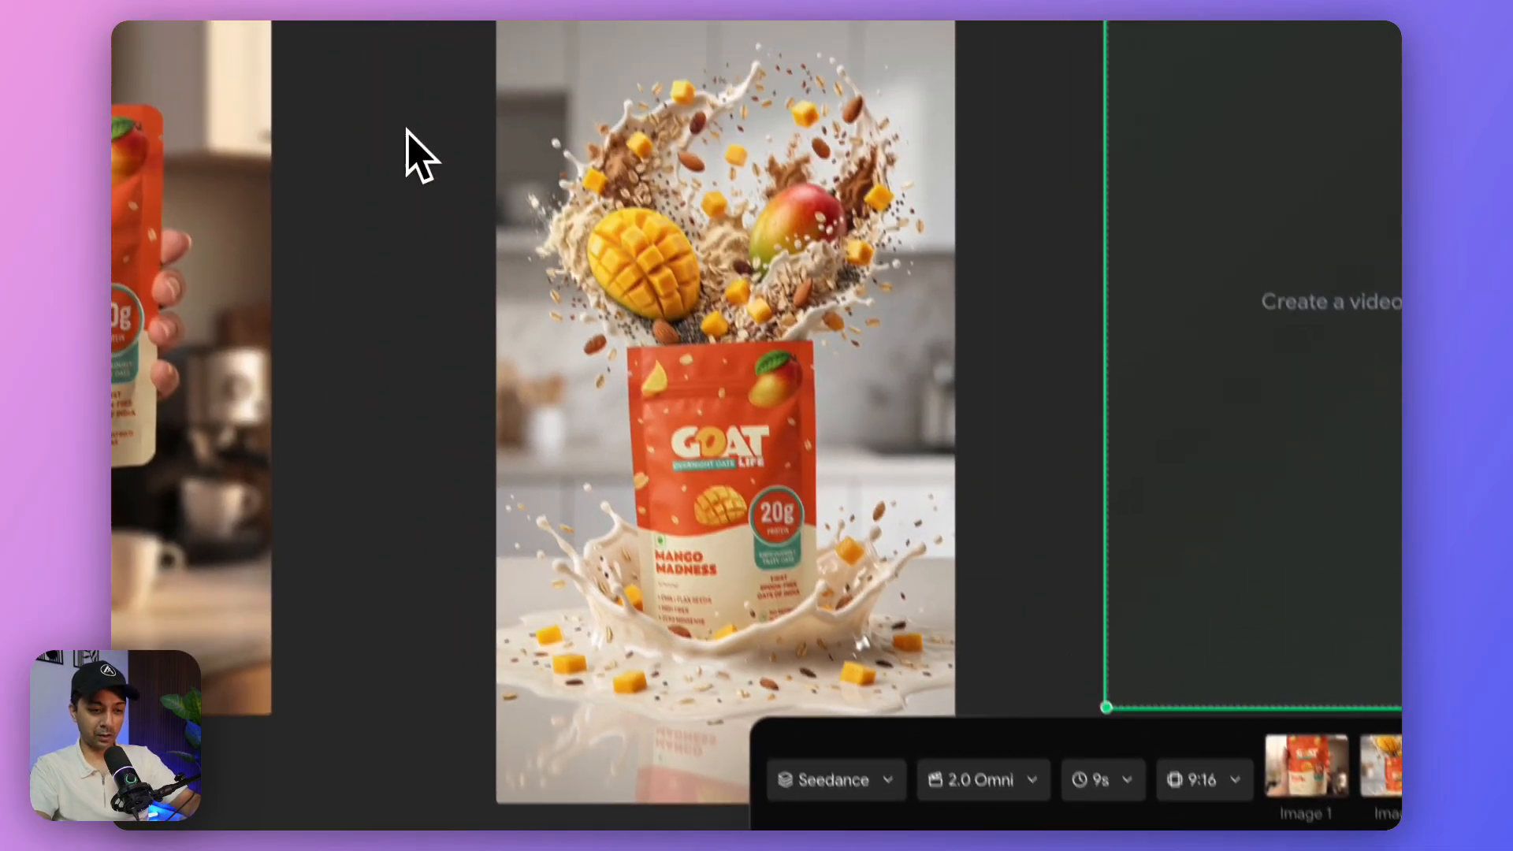
double_click(555, 556)
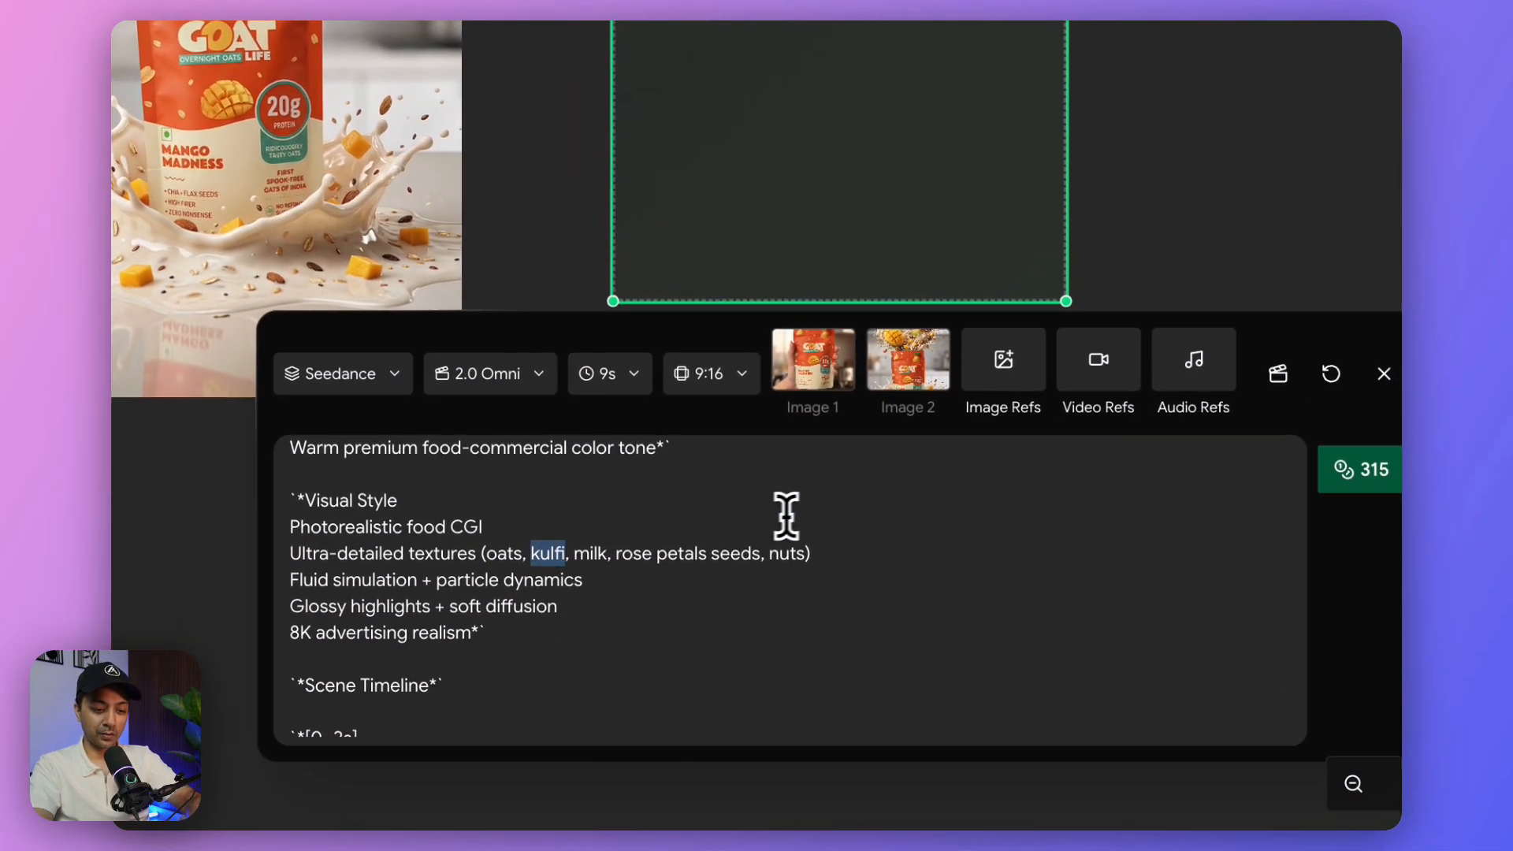
key("BackSpace")
key("BackSpace")
key("BackSpace")
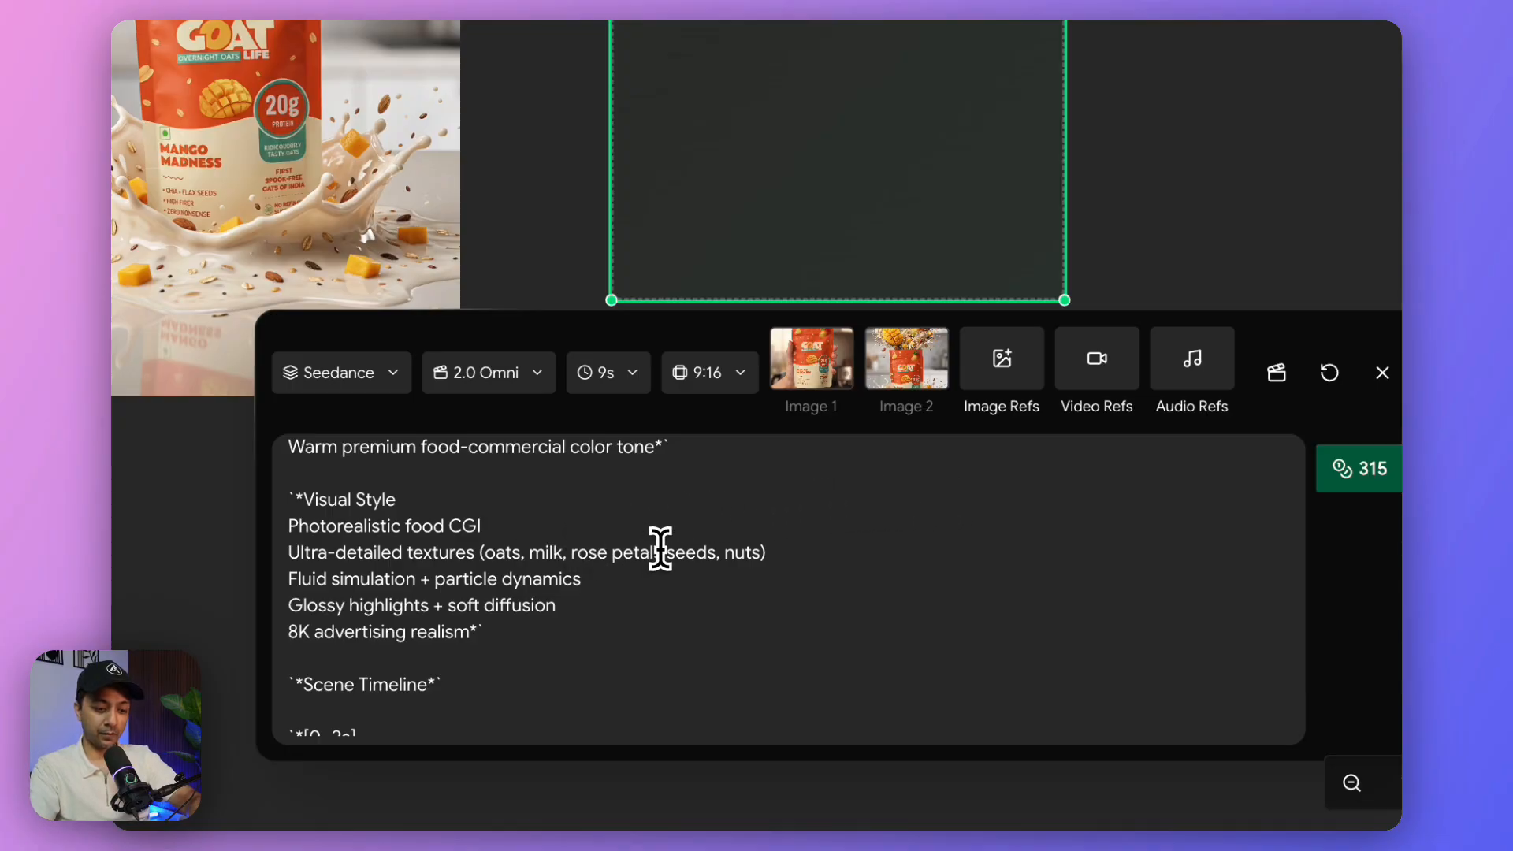
left_click_drag(660, 549, 573, 552)
key("BackSpace")
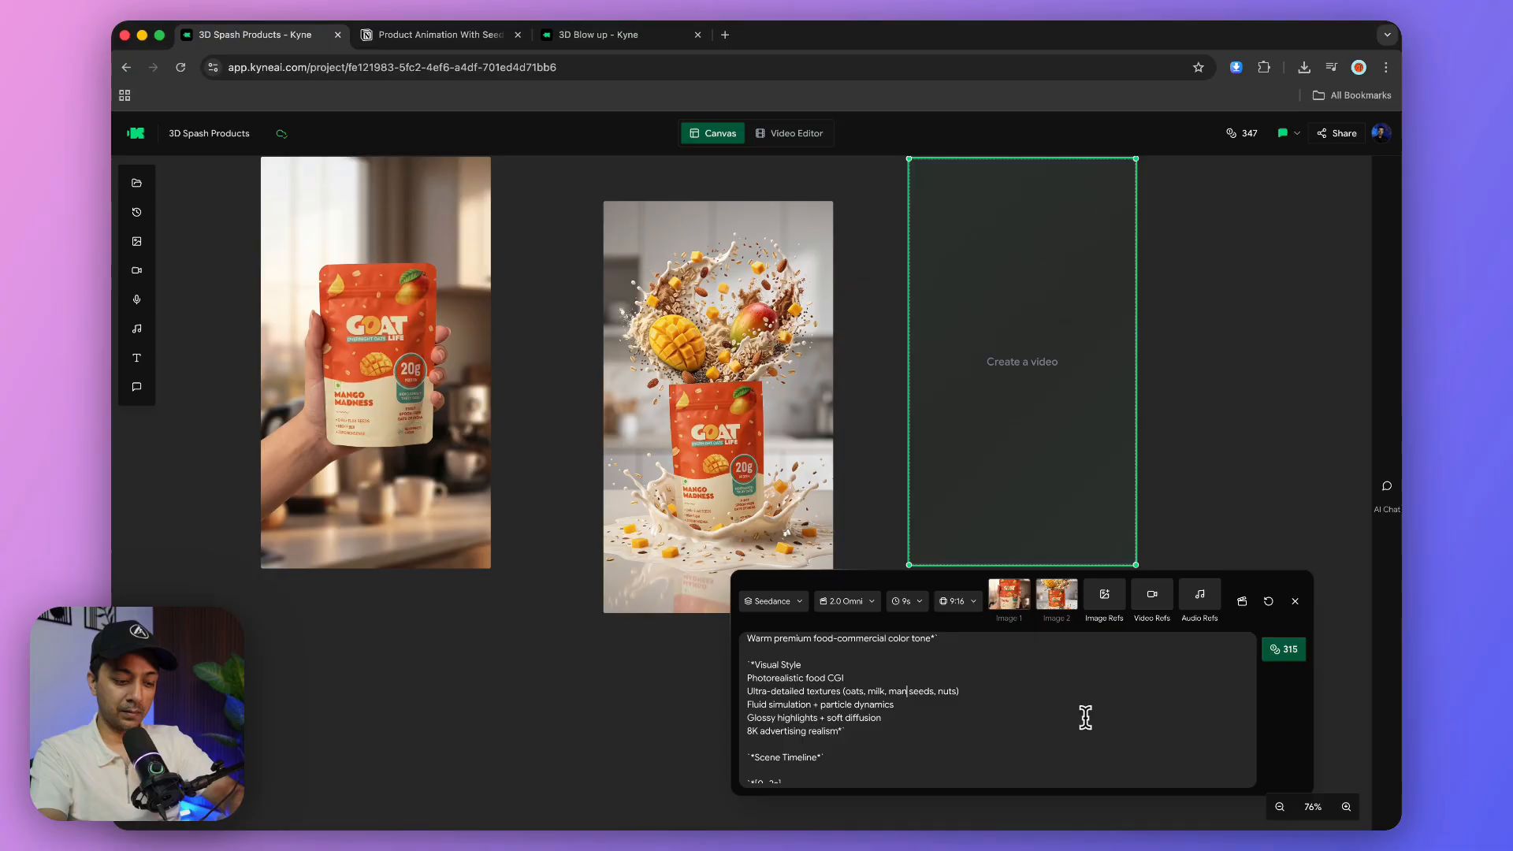
type("mango s")
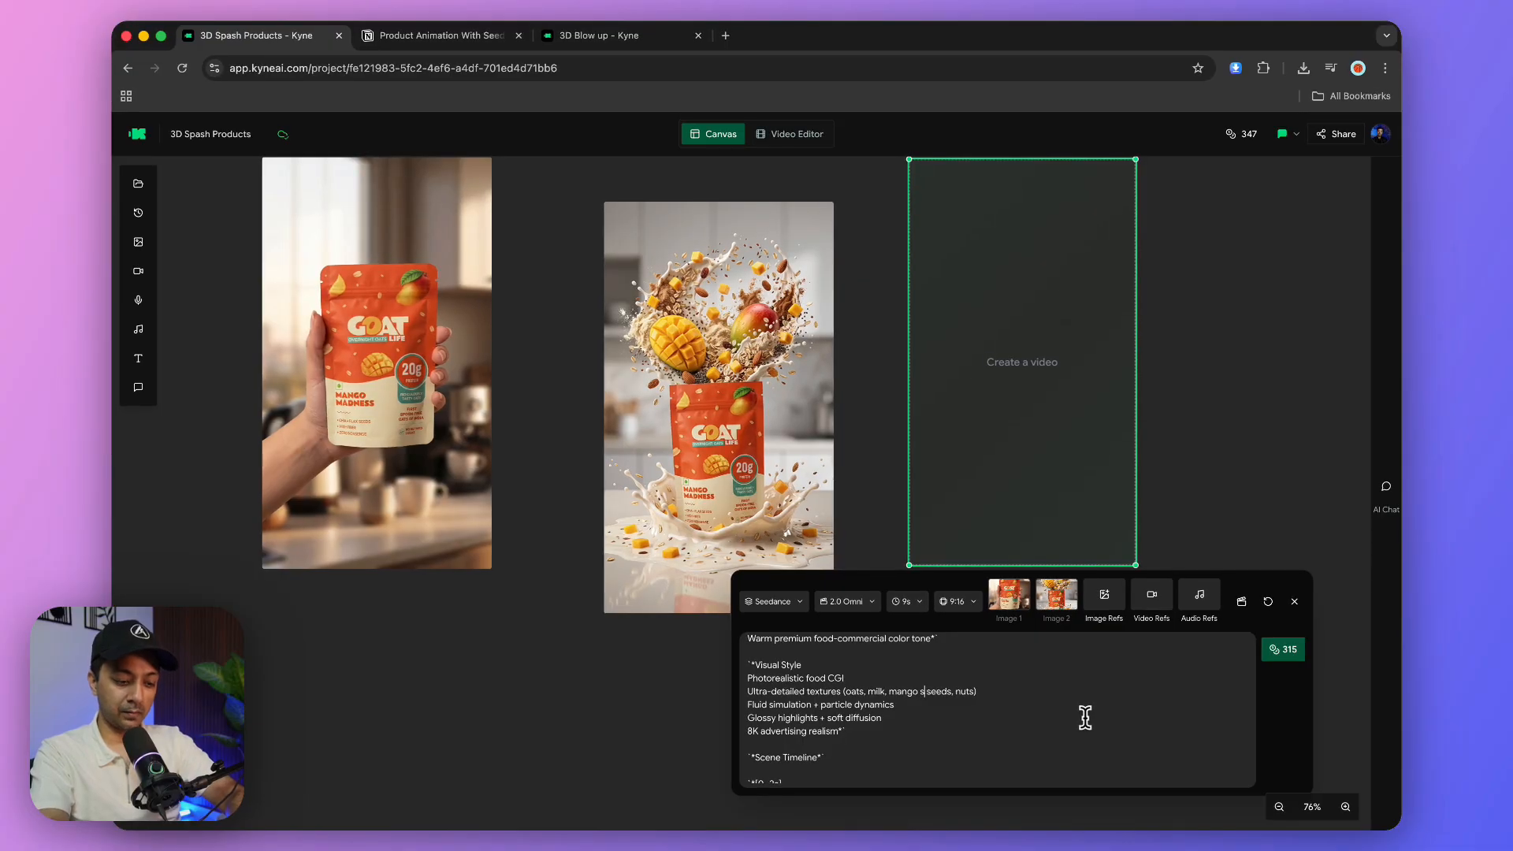
type("lice, mango cubes,")
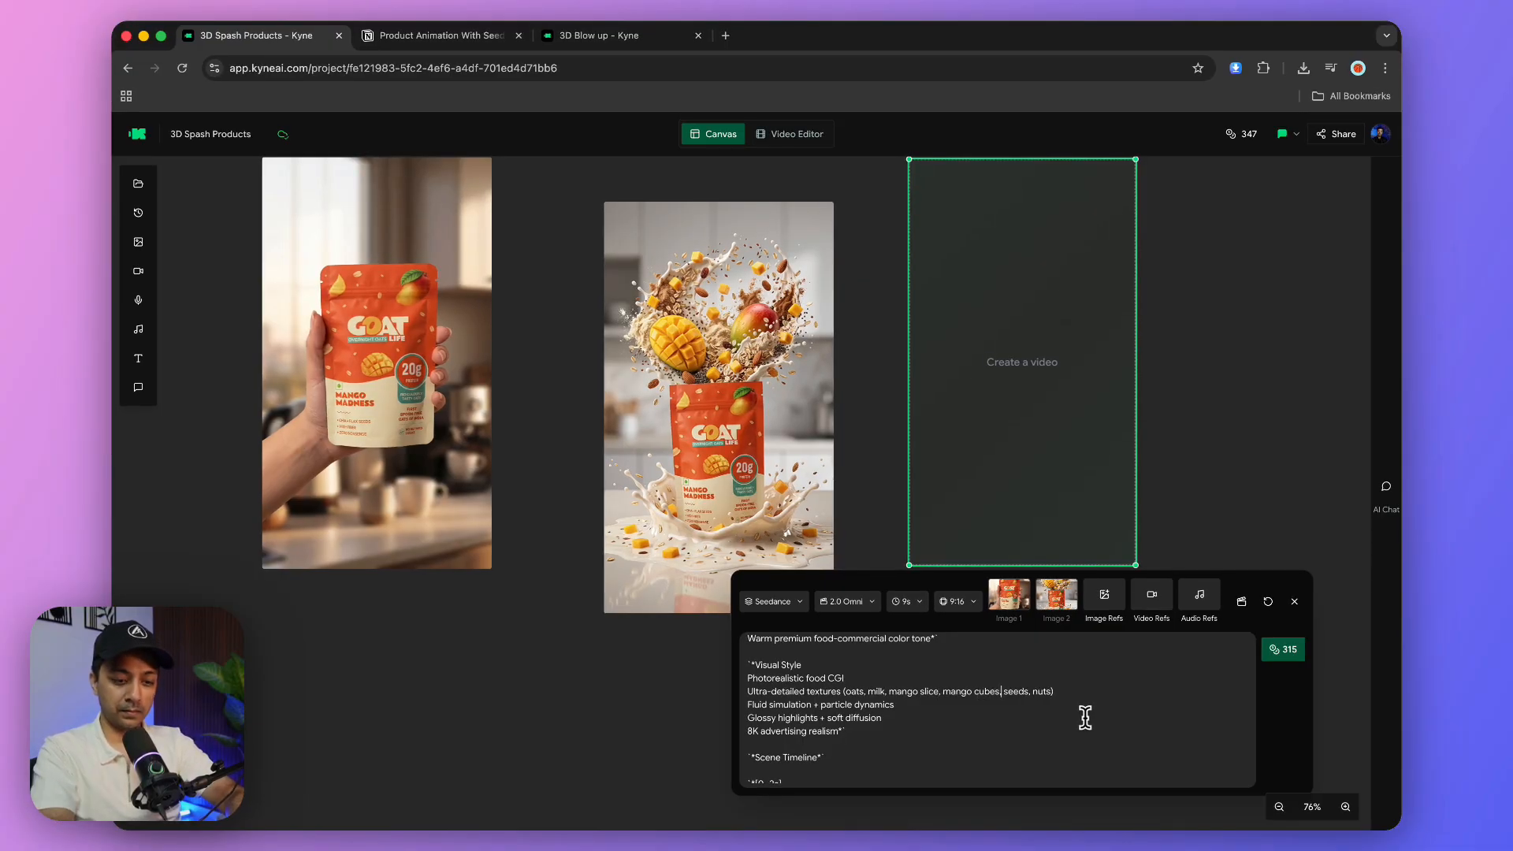
scroll(958, 716, "down", 5)
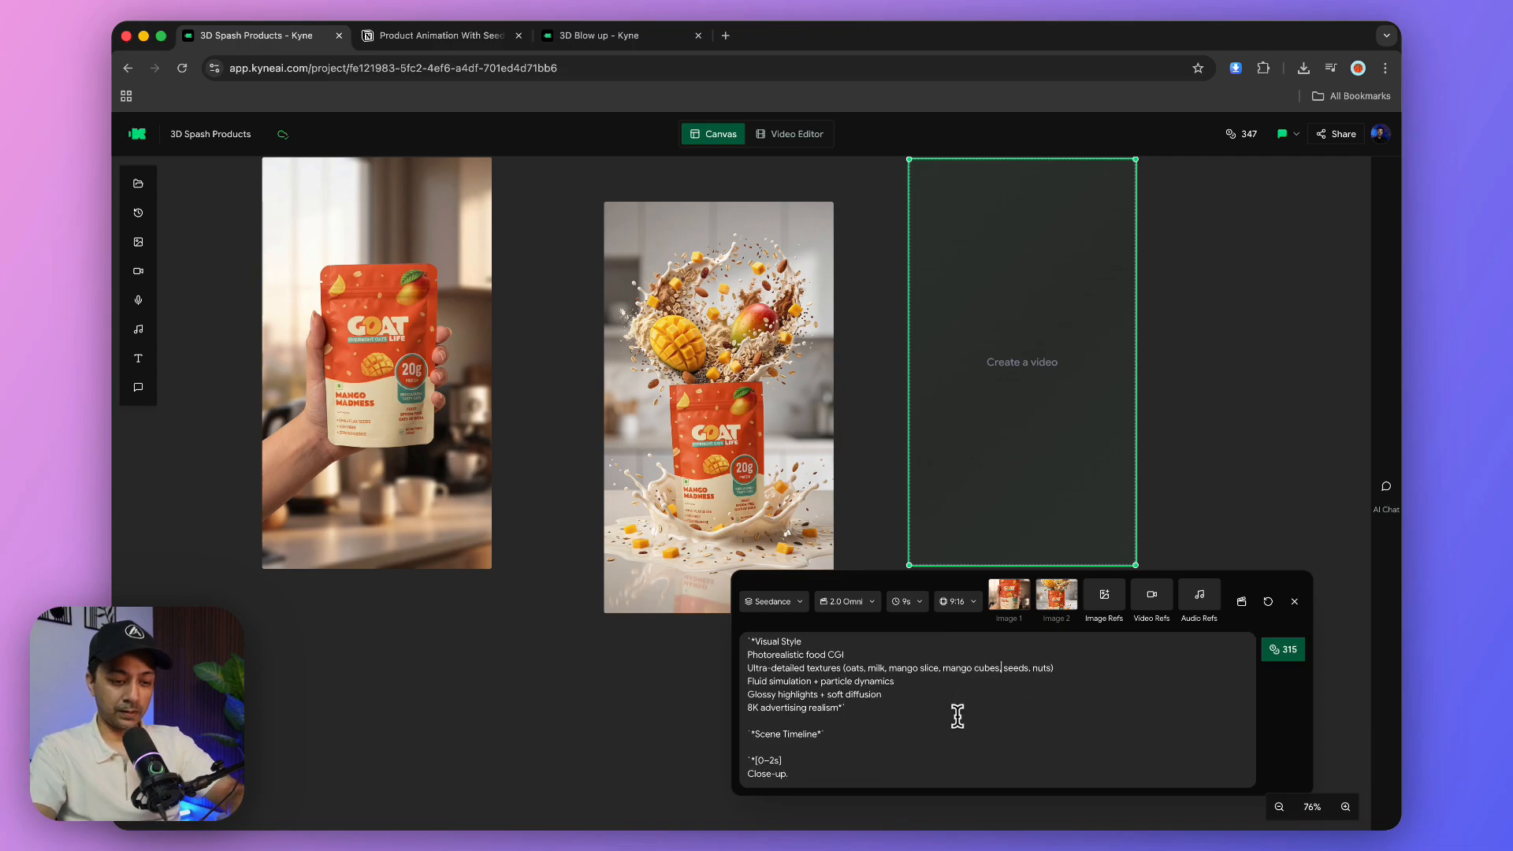
scroll(846, 714, "down", 1)
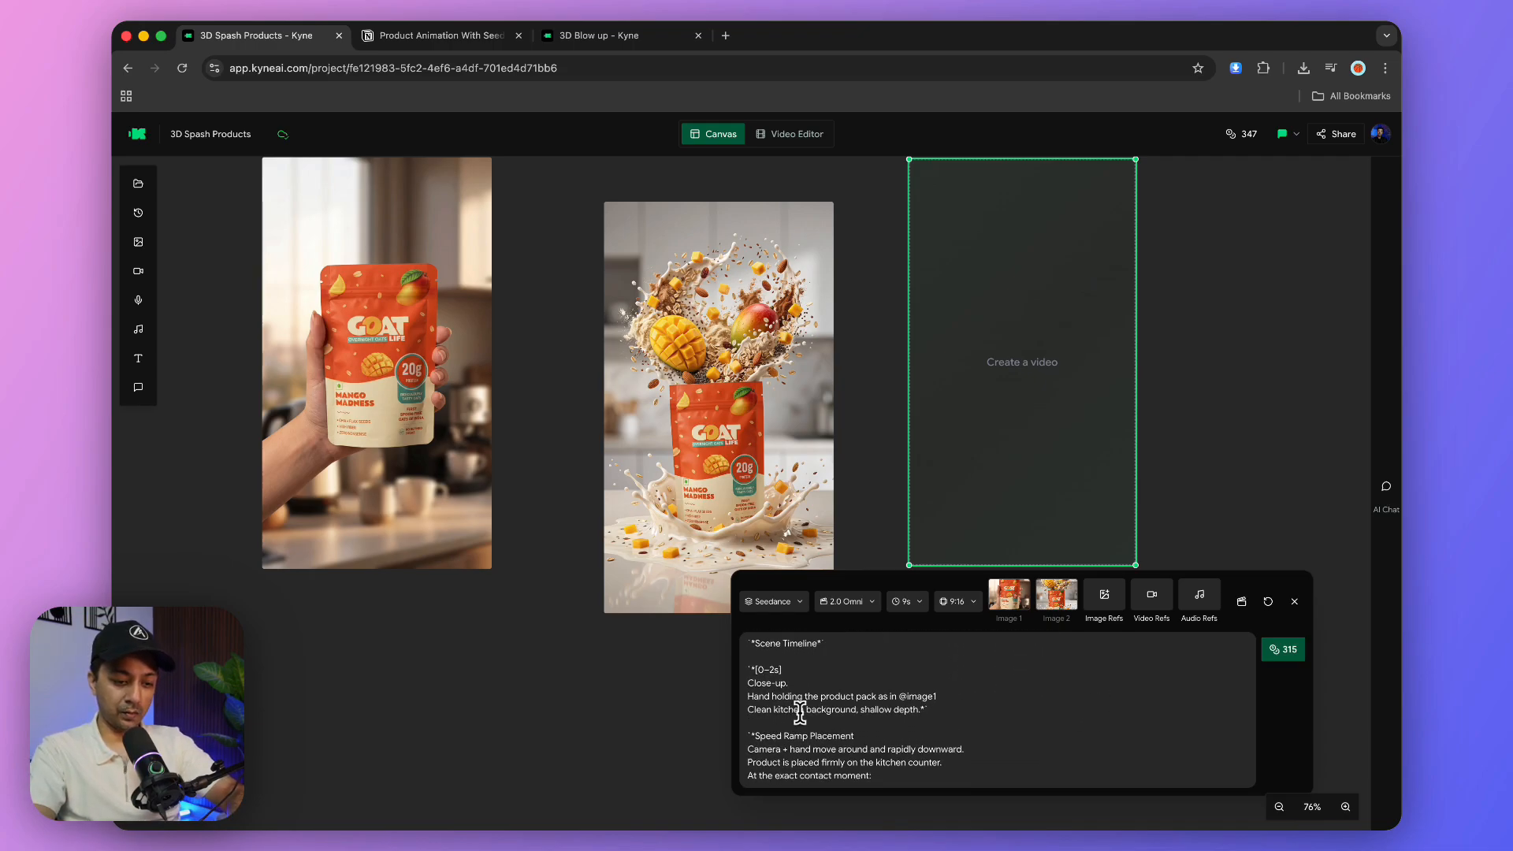
left_click(941, 697)
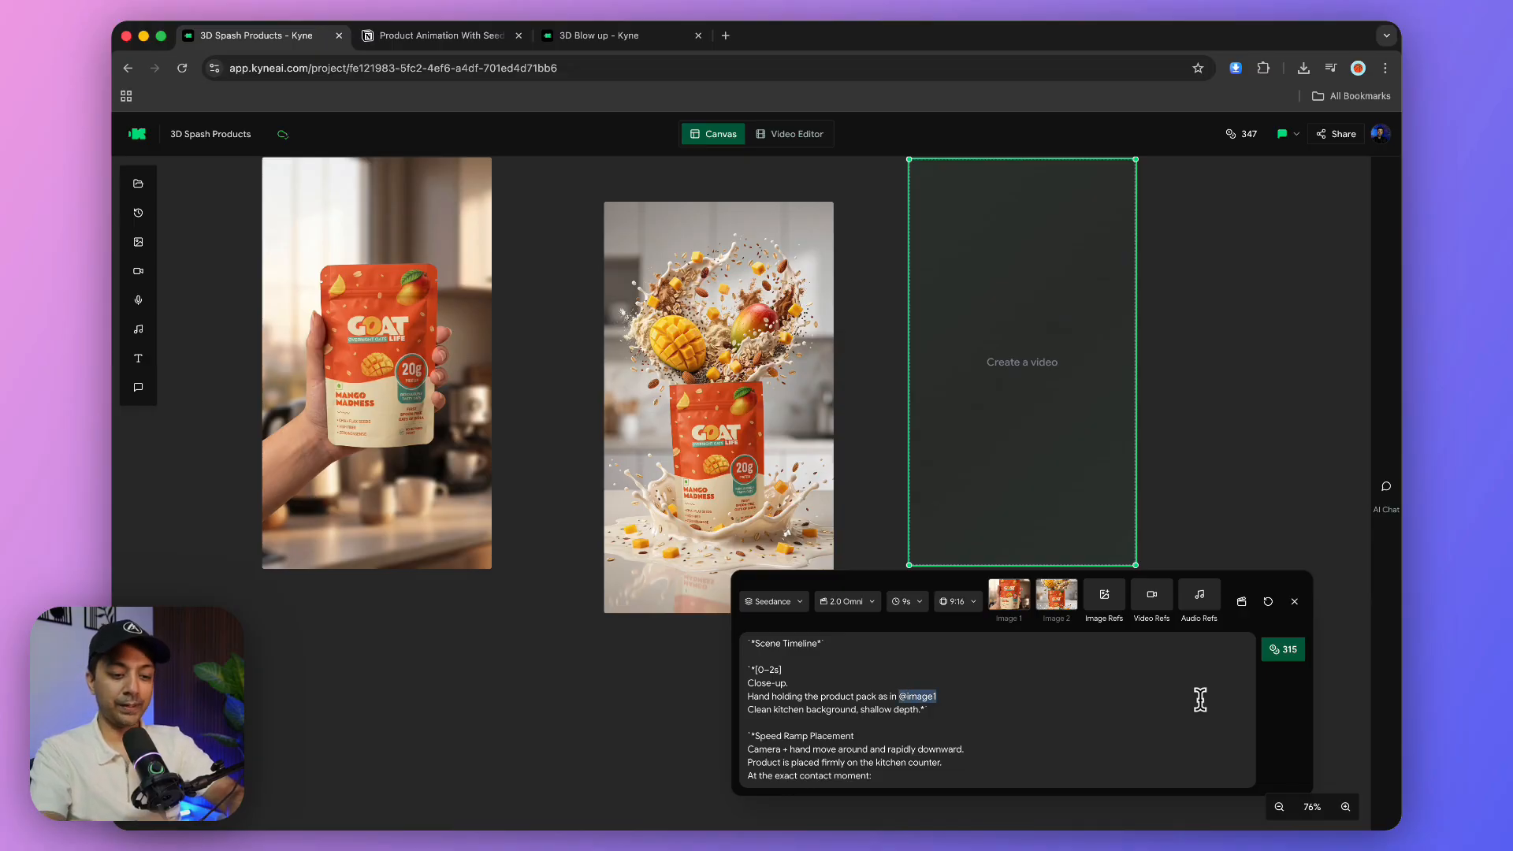
key("BackSpace")
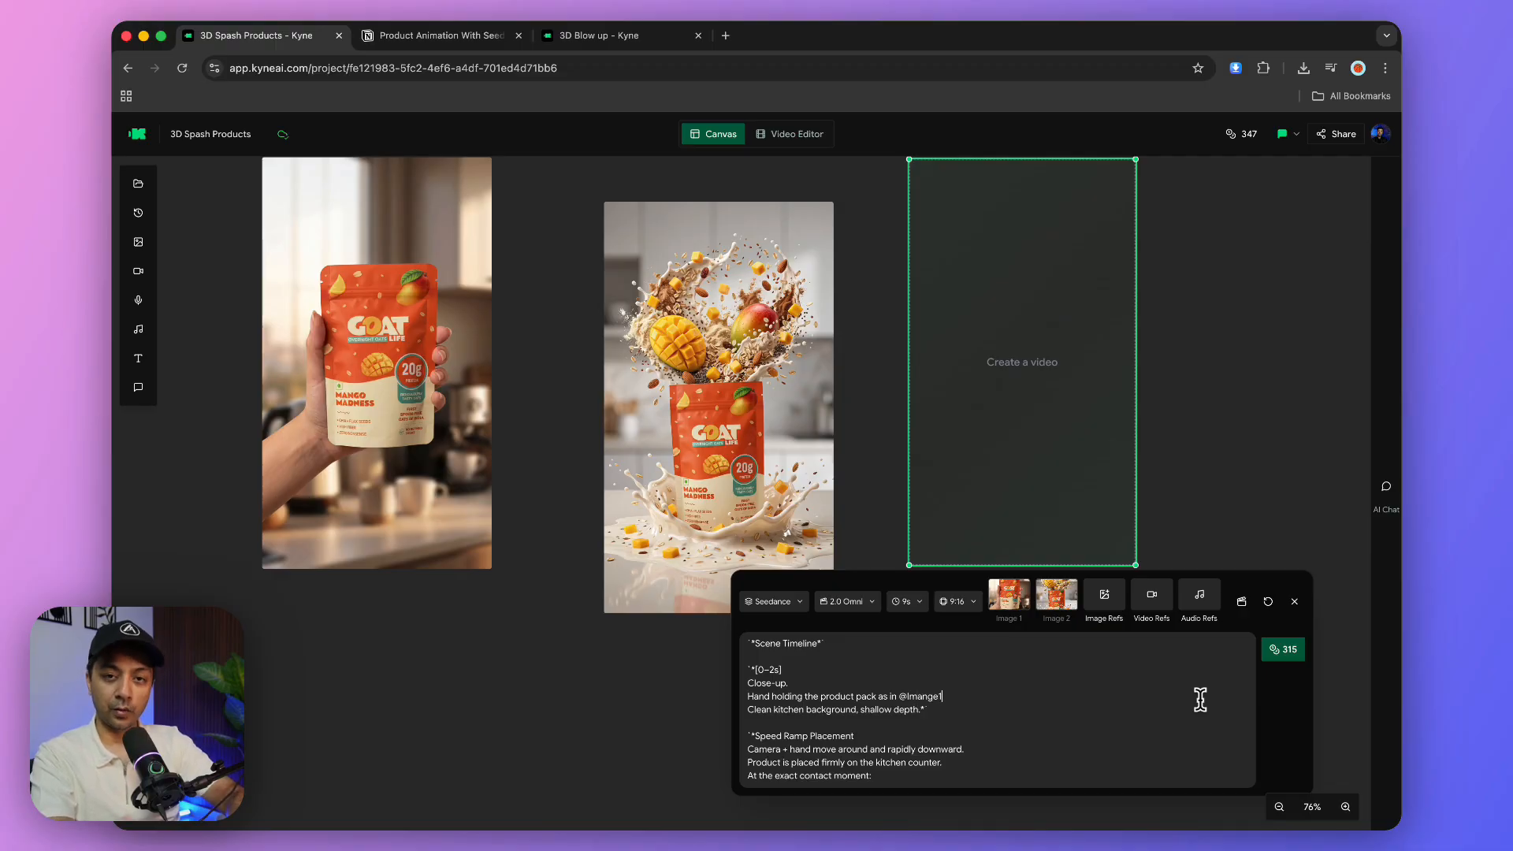
mouse_move(1021, 620)
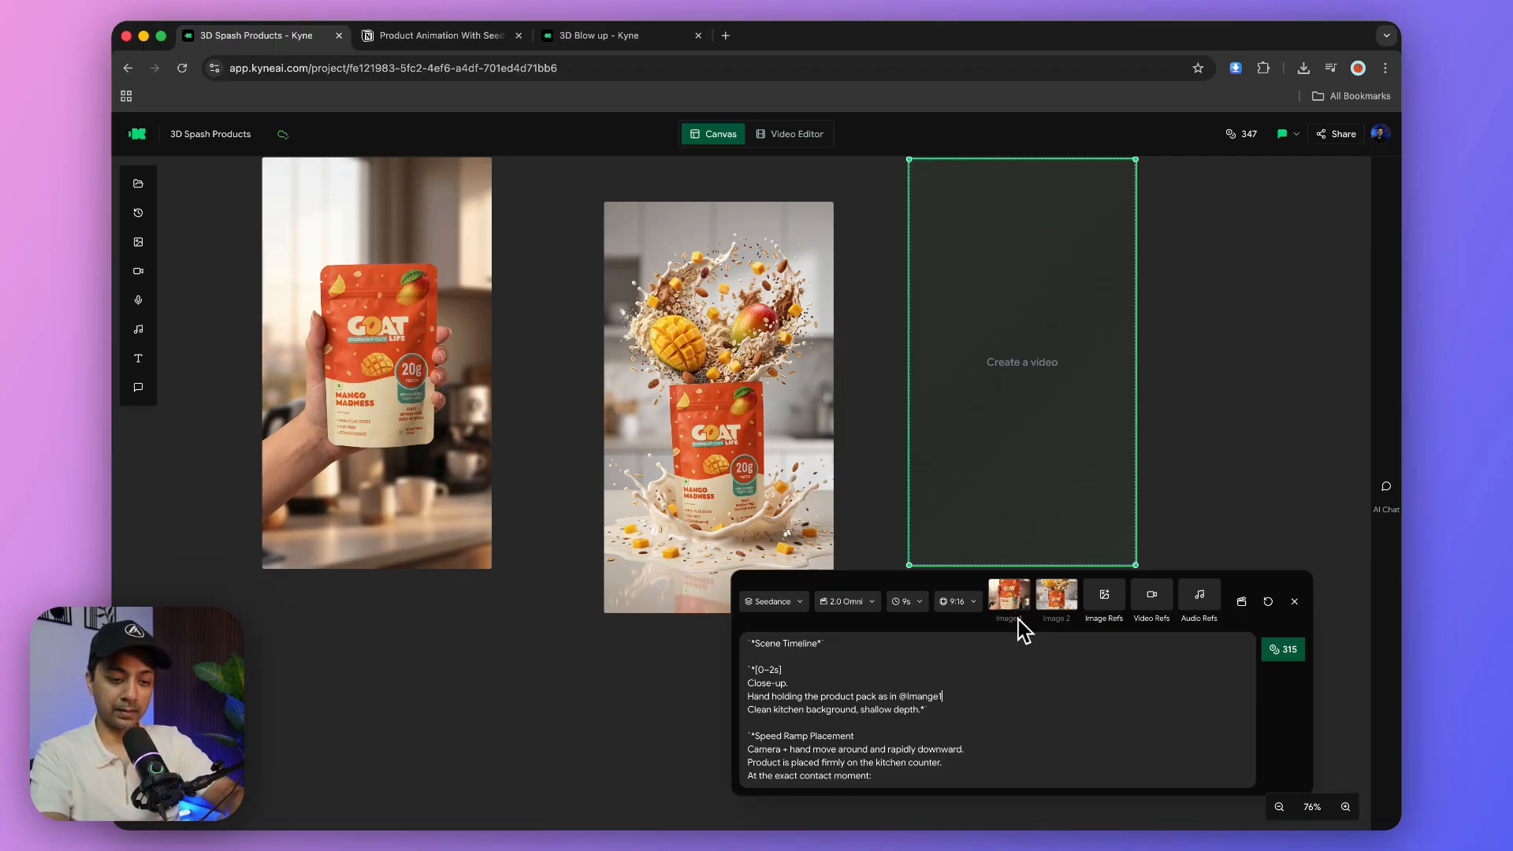
scroll(782, 714, "down", 2)
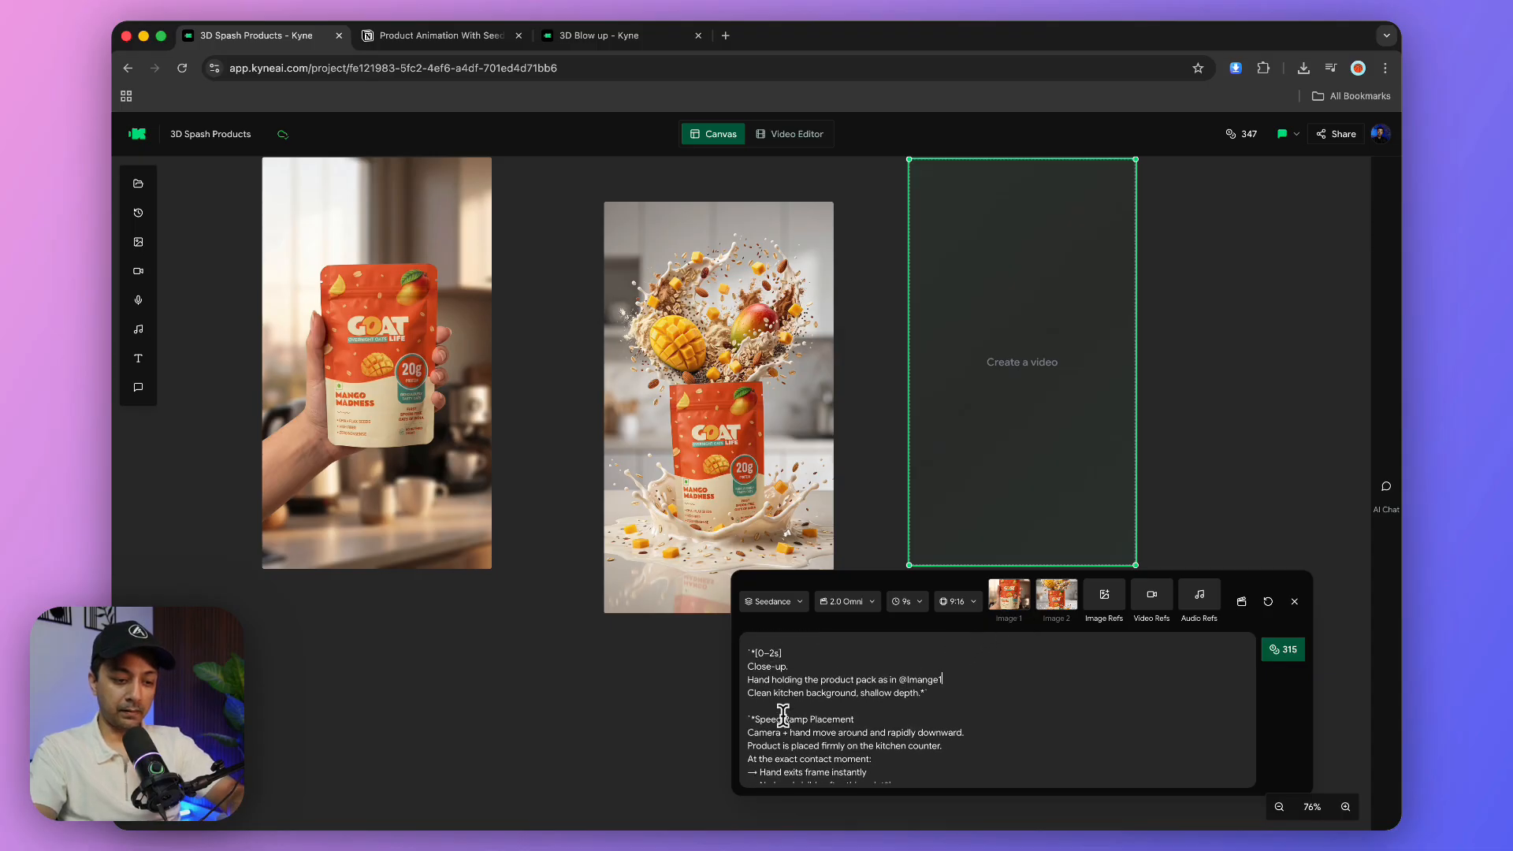
scroll(782, 714, "down", 5)
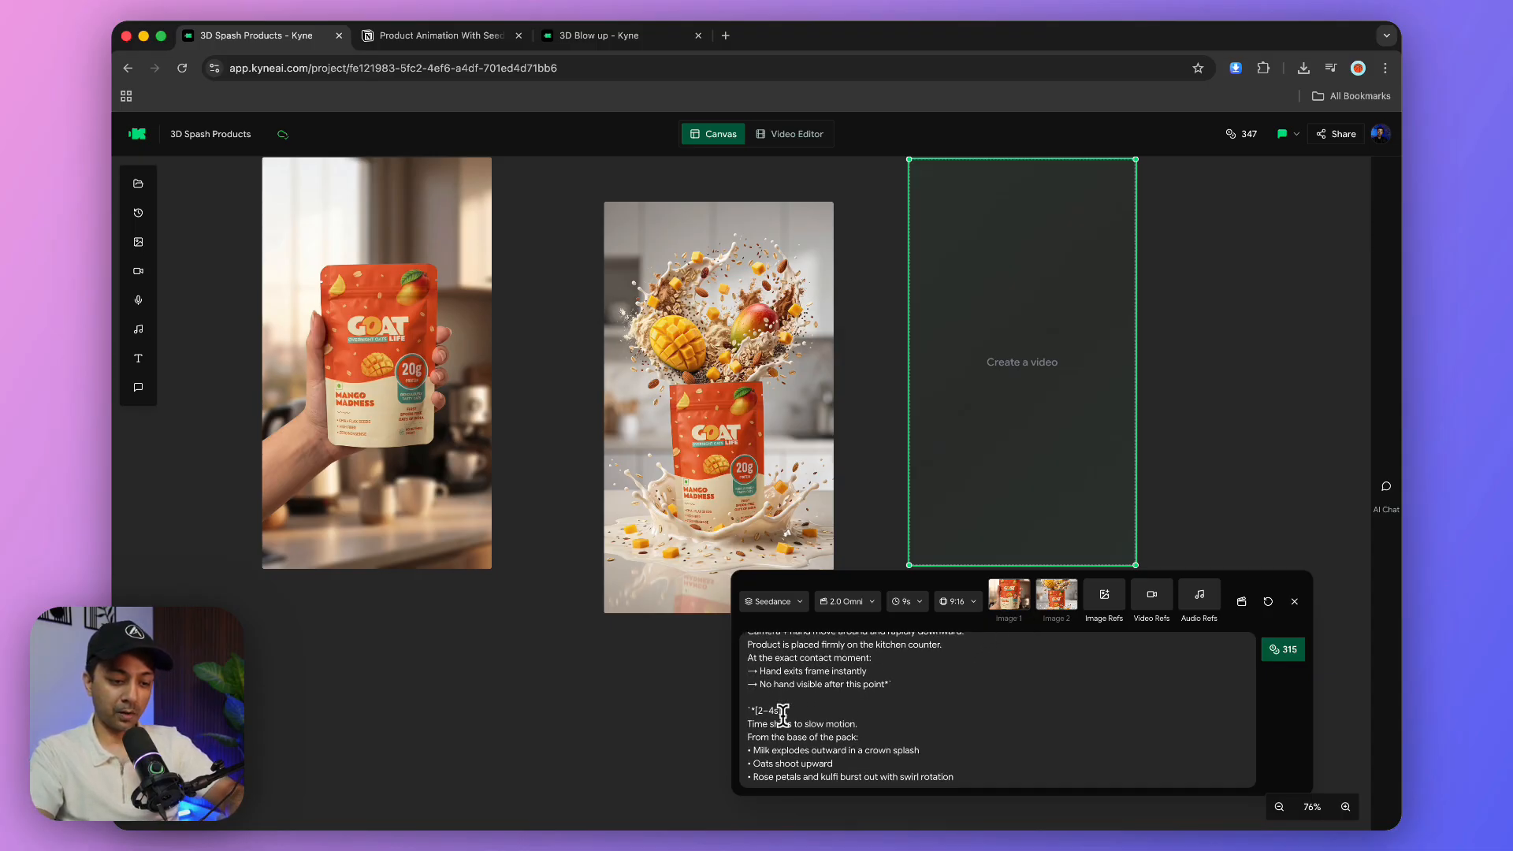
scroll(898, 730, "down", 6)
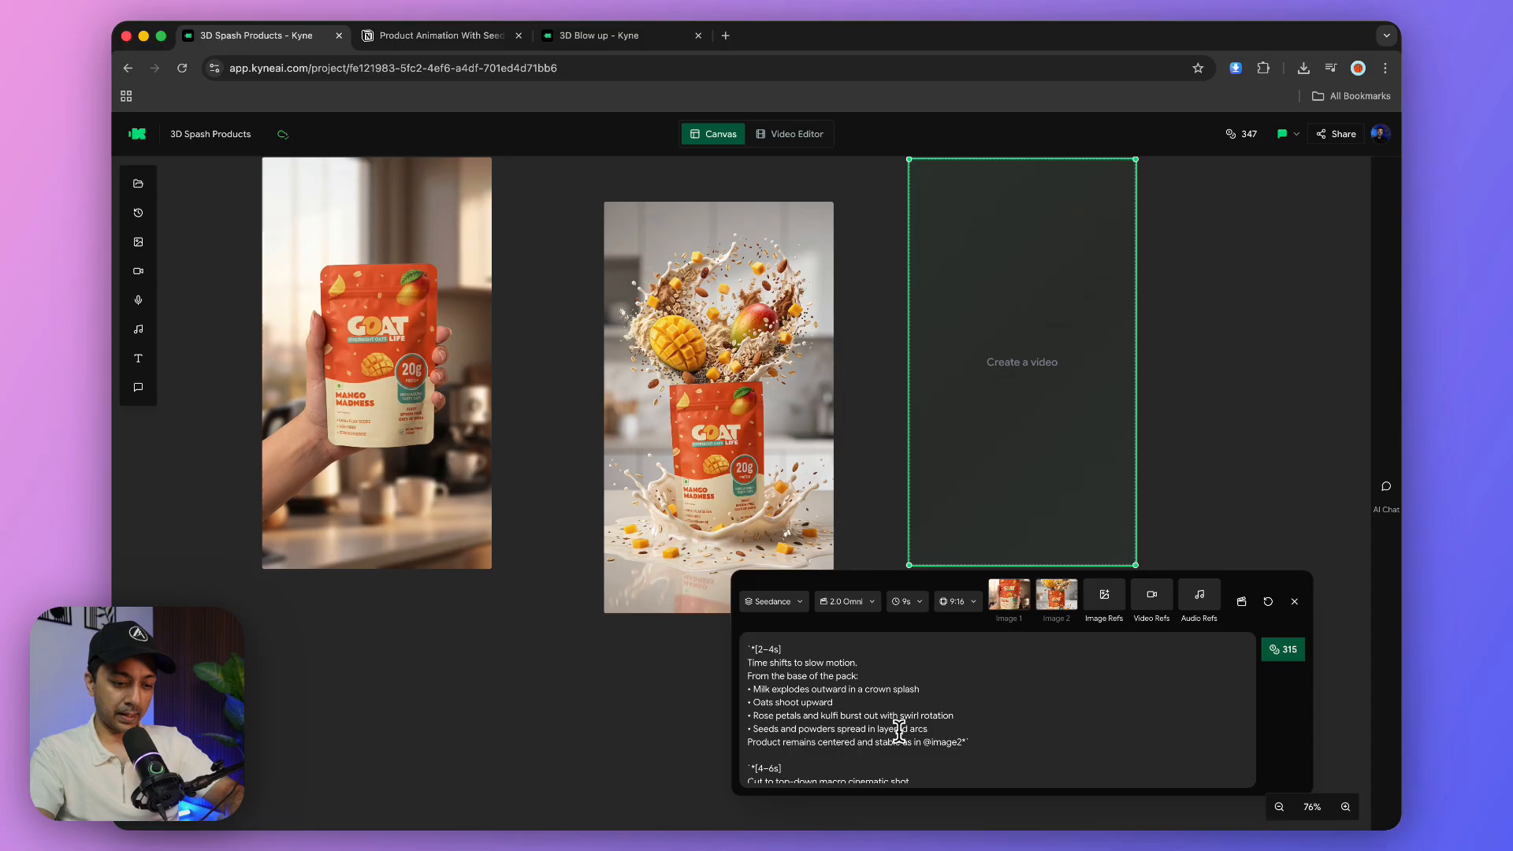
scroll(847, 730, "down", 3)
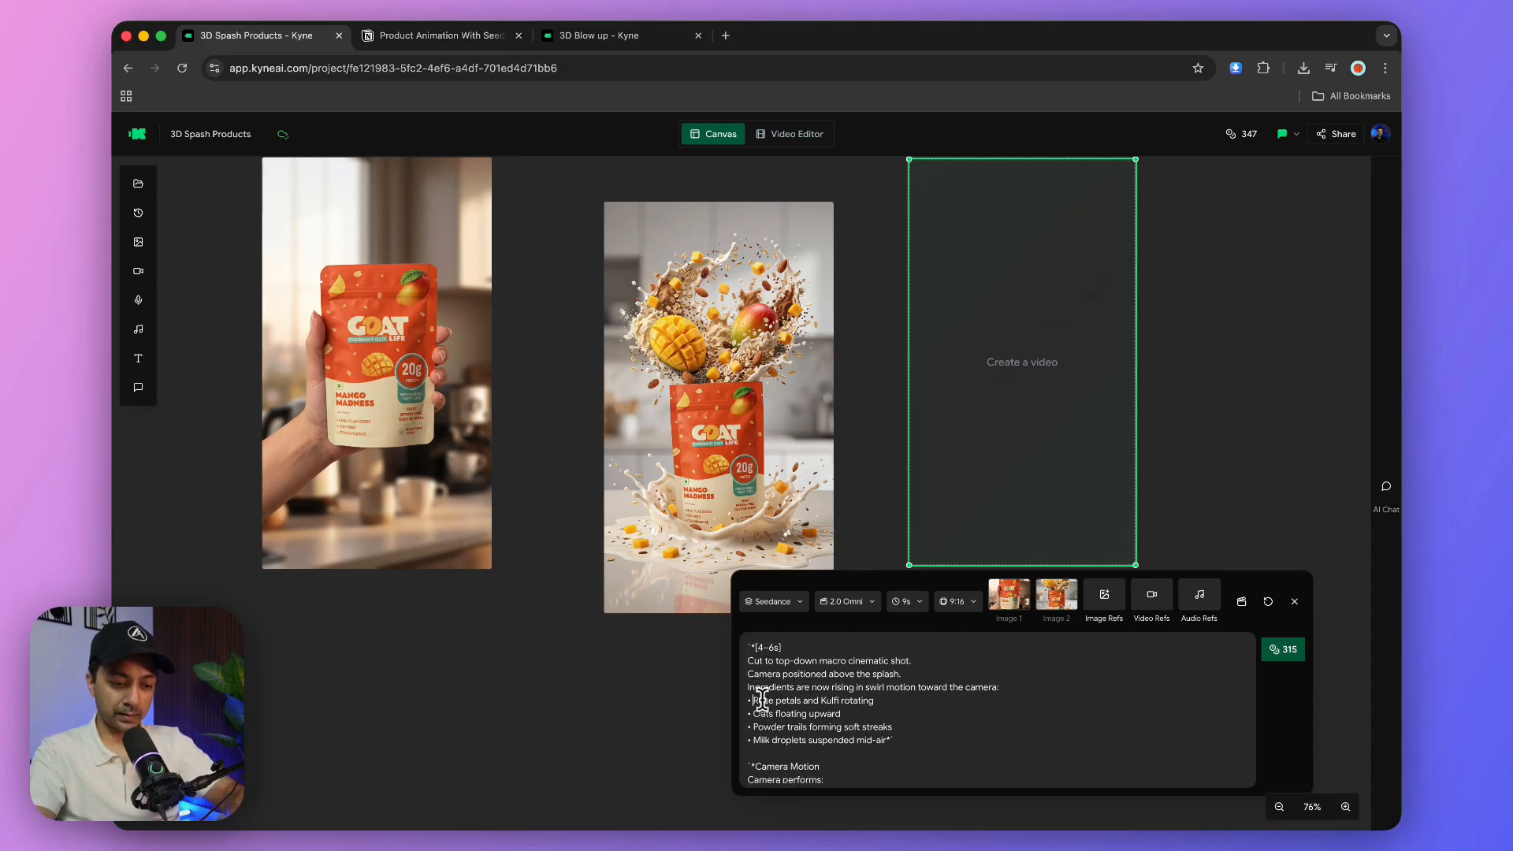
left_click(840, 699, "shift")
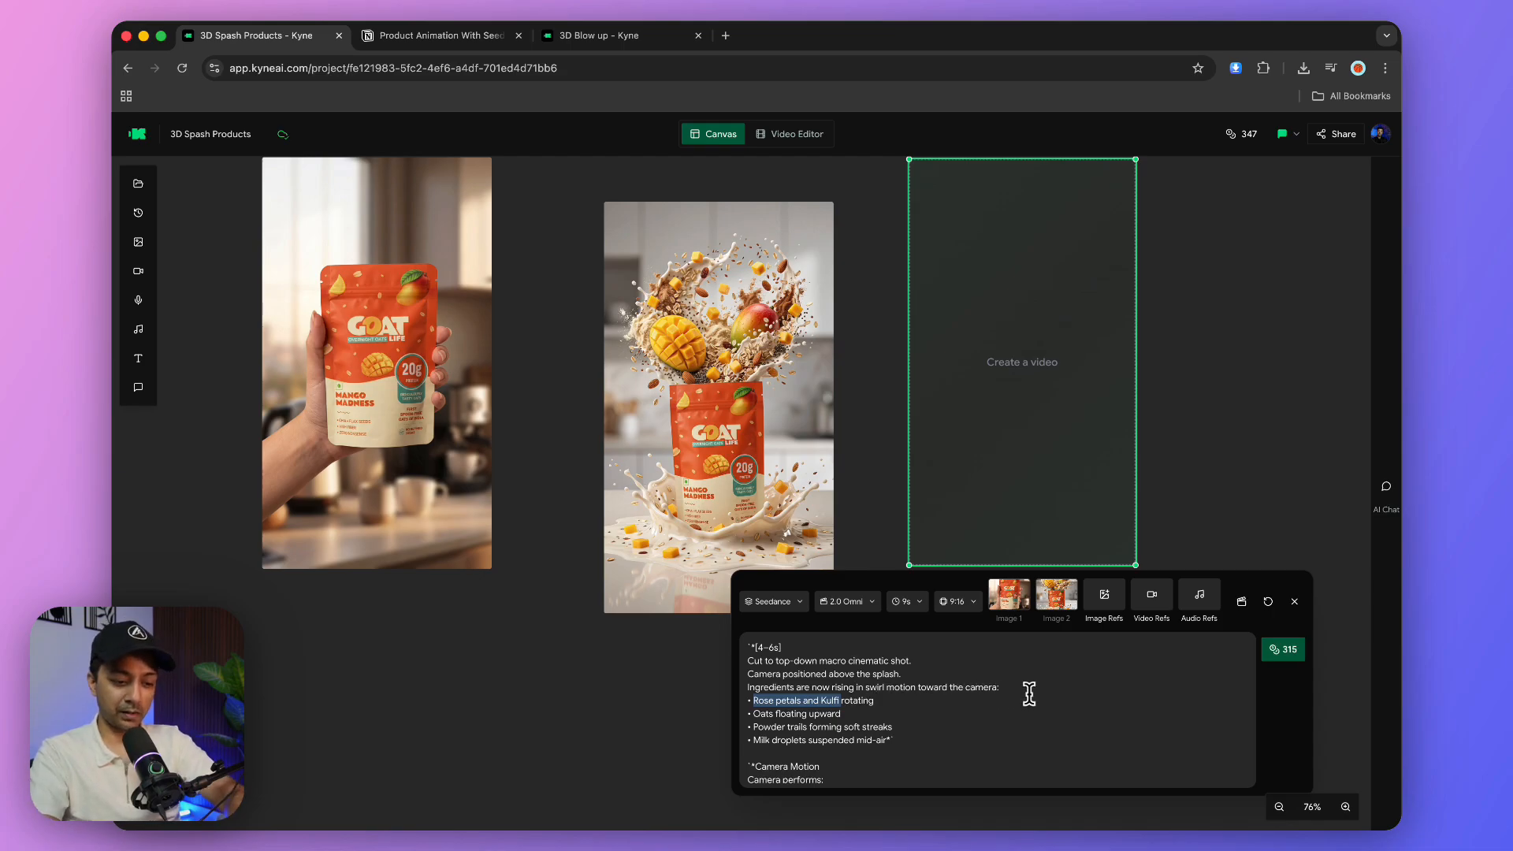
scroll(943, 706, "down", 10)
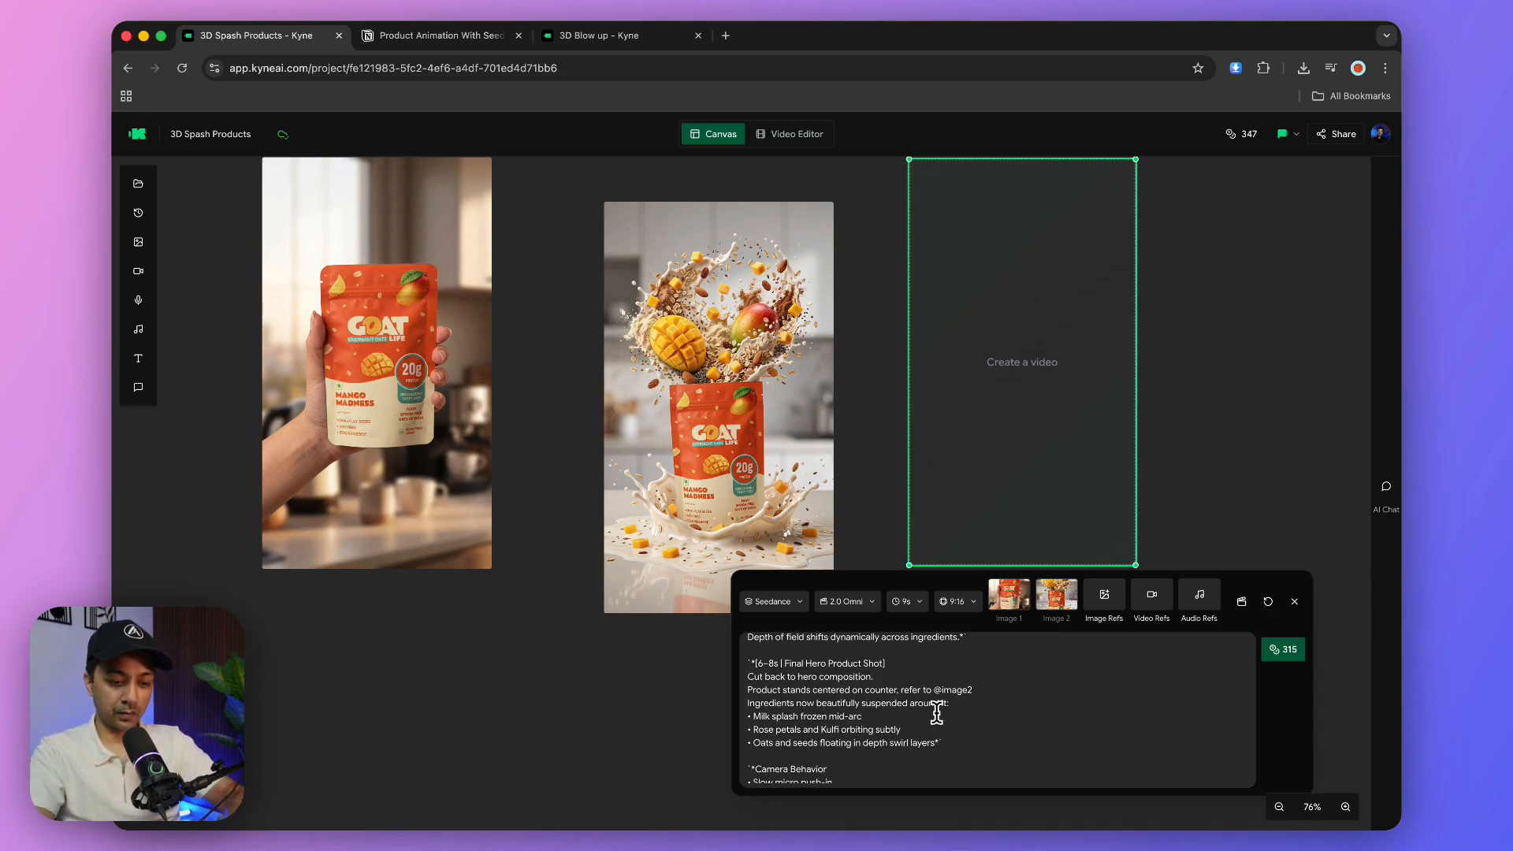
type("2")
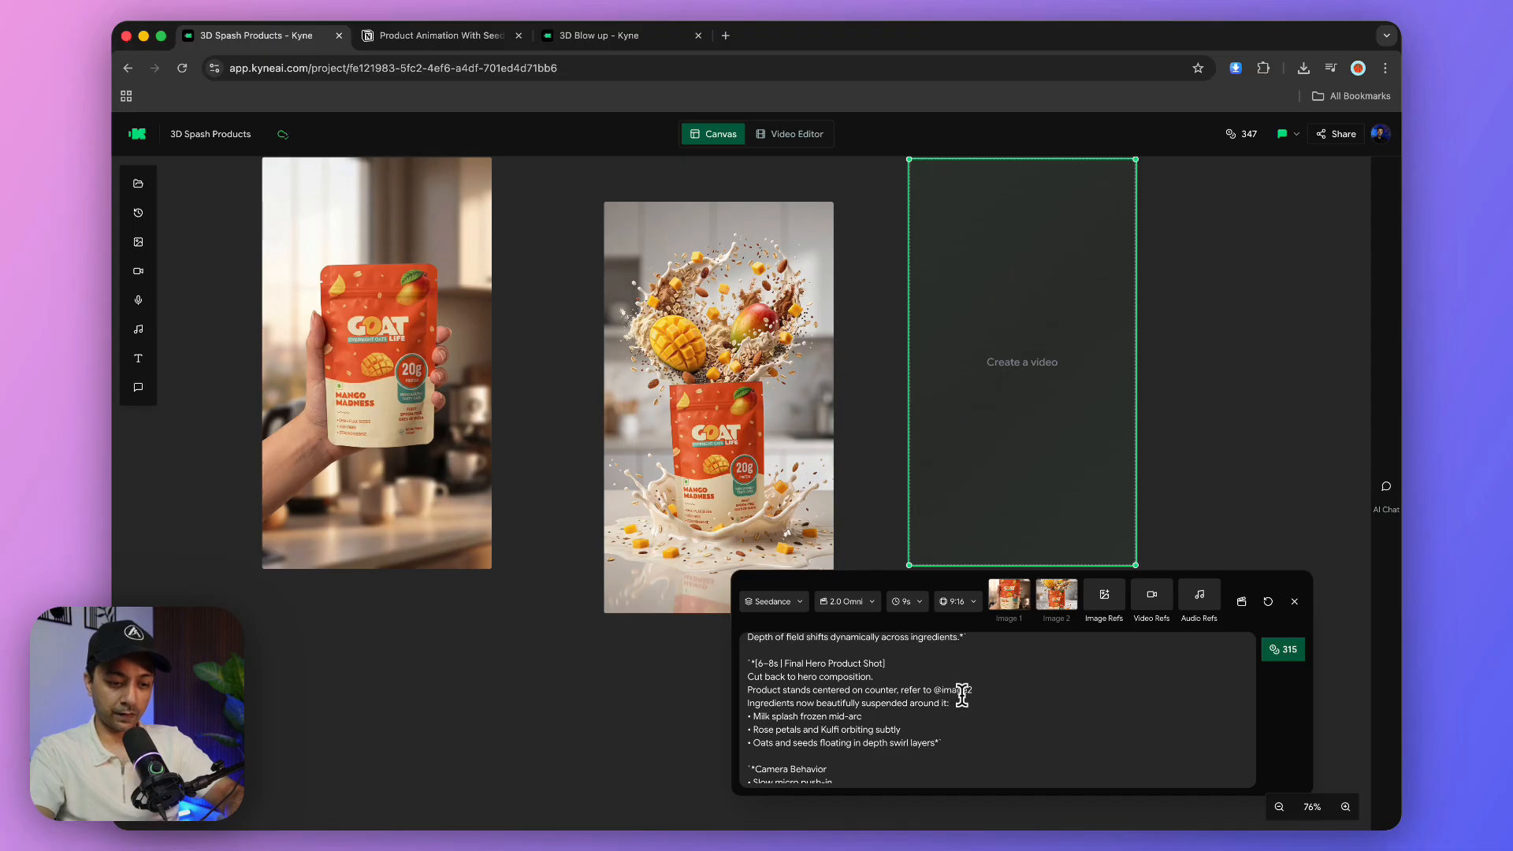
scroll(962, 699, "down", 5)
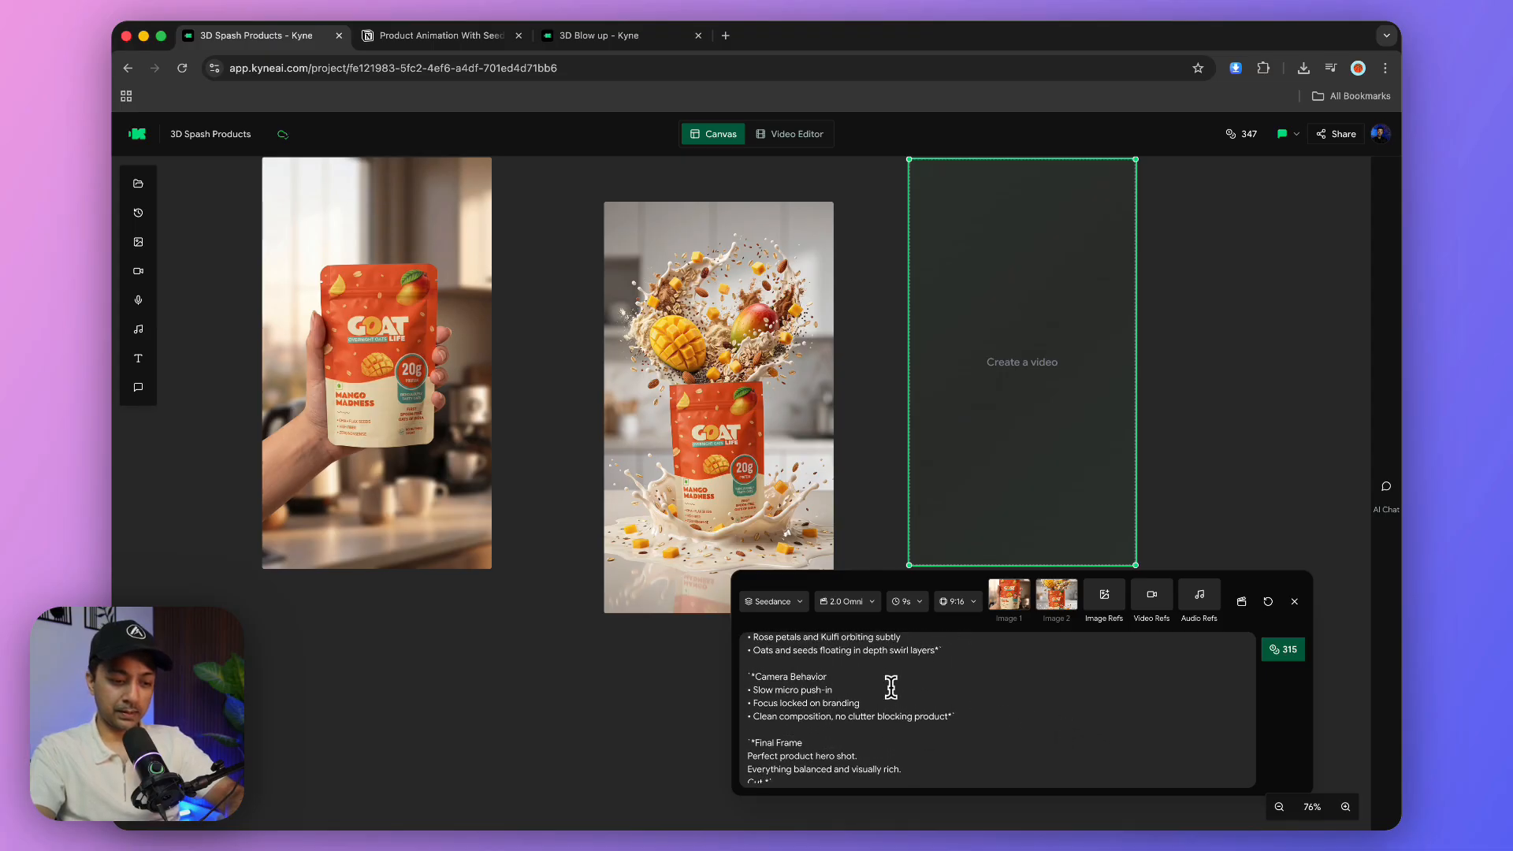
scroll(891, 687, "up", 7)
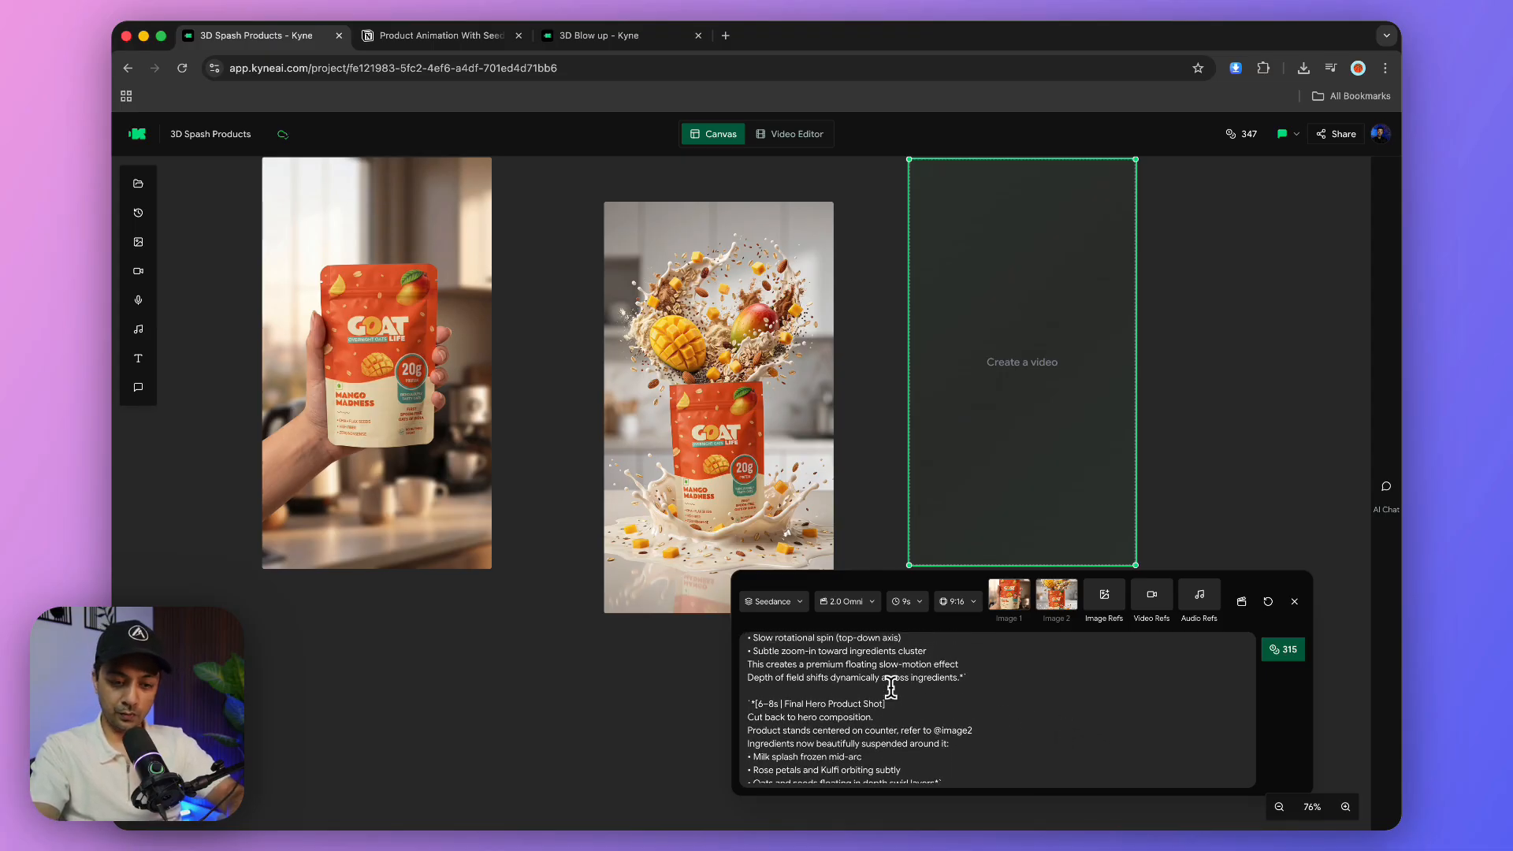
Step: Generate the Seedance 2.0 Omni video from the edited prompt and the two reference images
scroll(1350, 463, "down", 3)
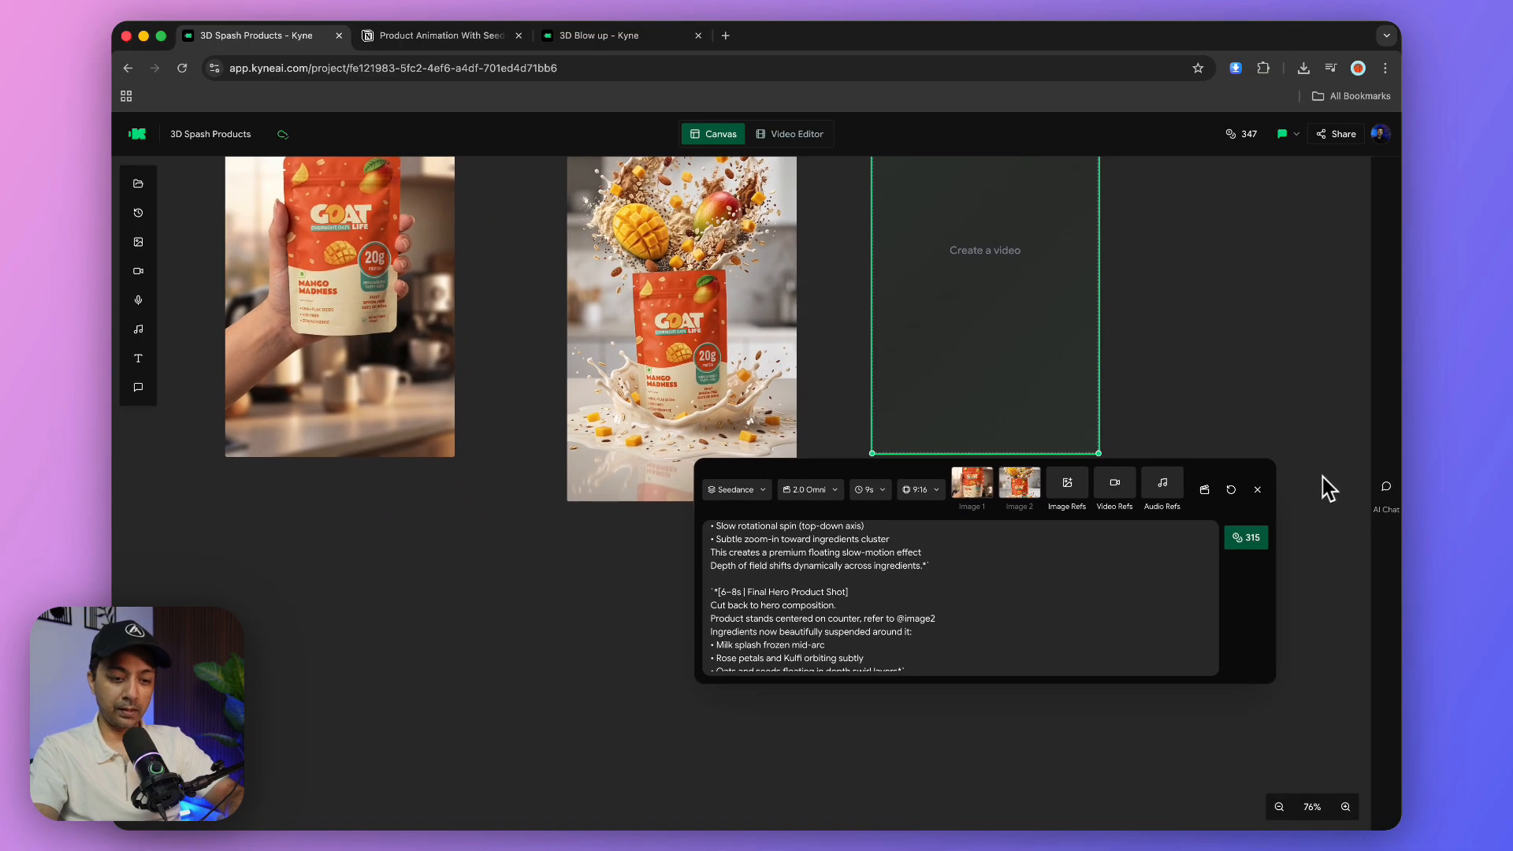
left_click(1248, 538)
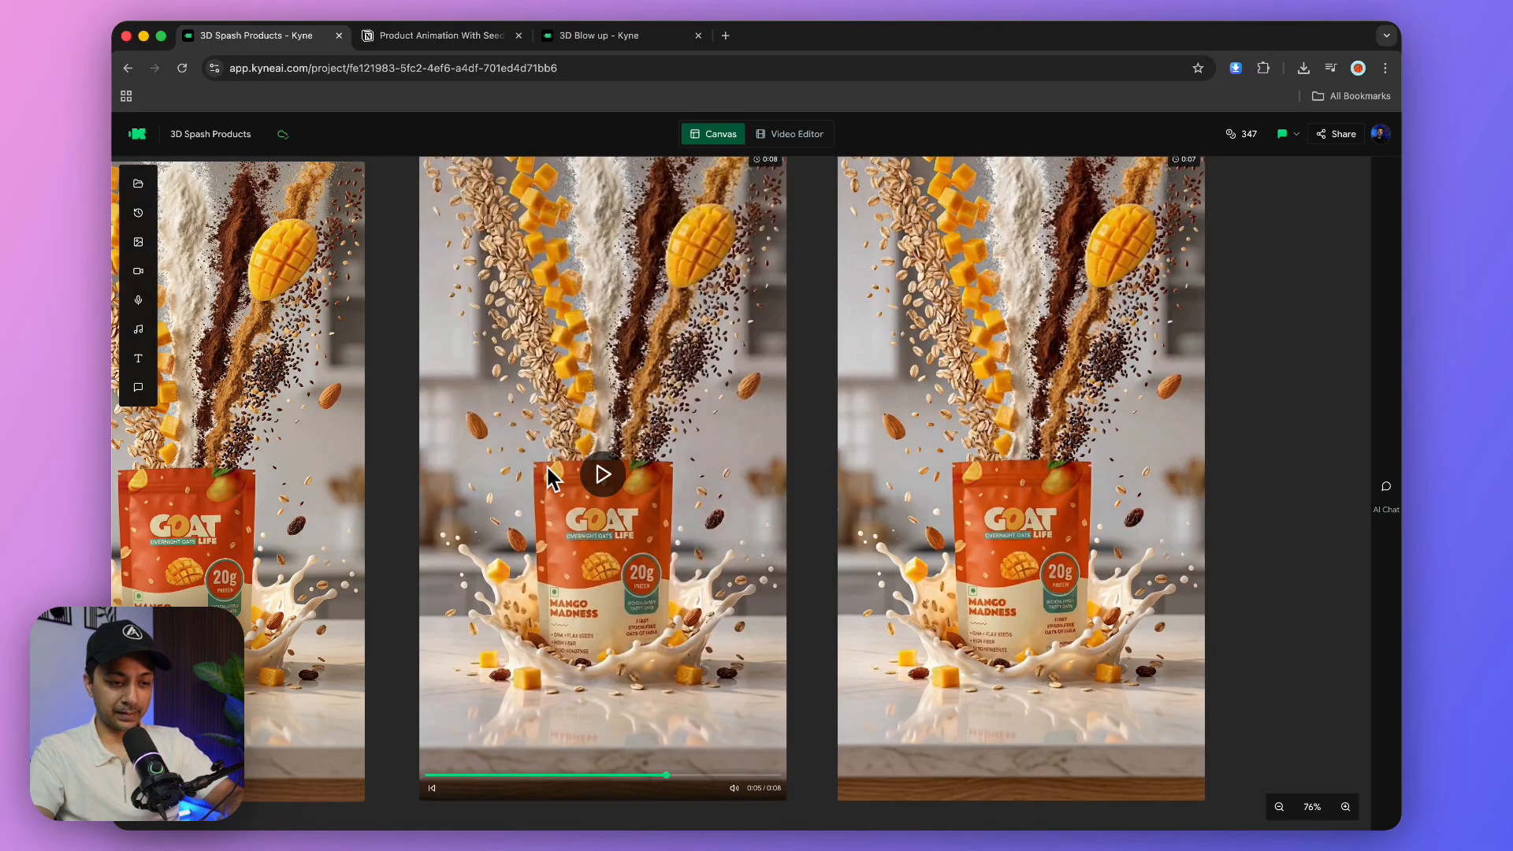
Step: Play the generated 8-second splash video on the canvas, pause it, and preview the 7-second version beside it
left_click(602, 474)
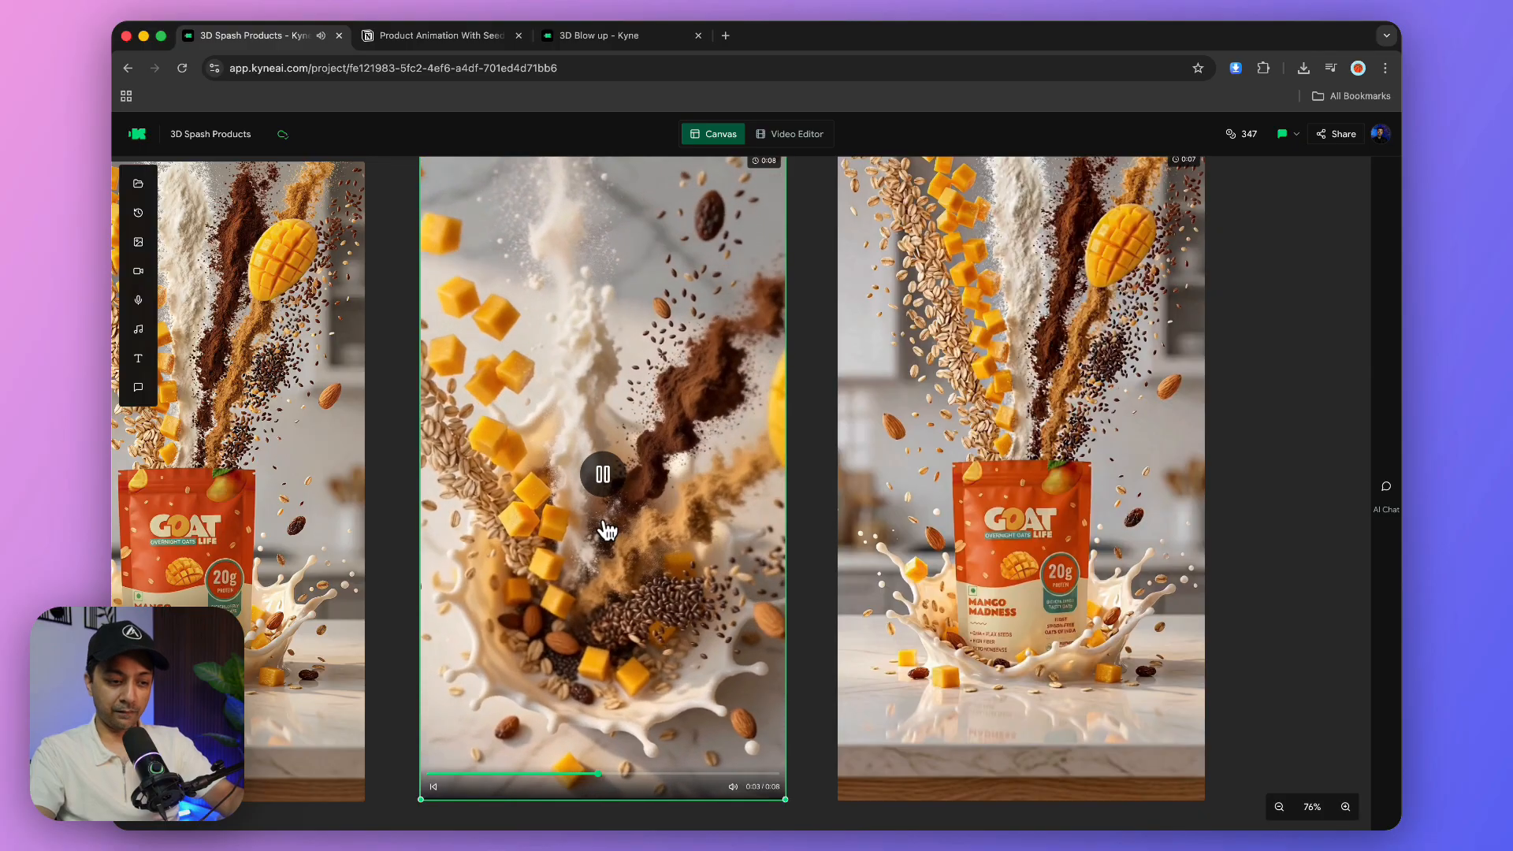
left_click(611, 478)
left_click(1060, 528)
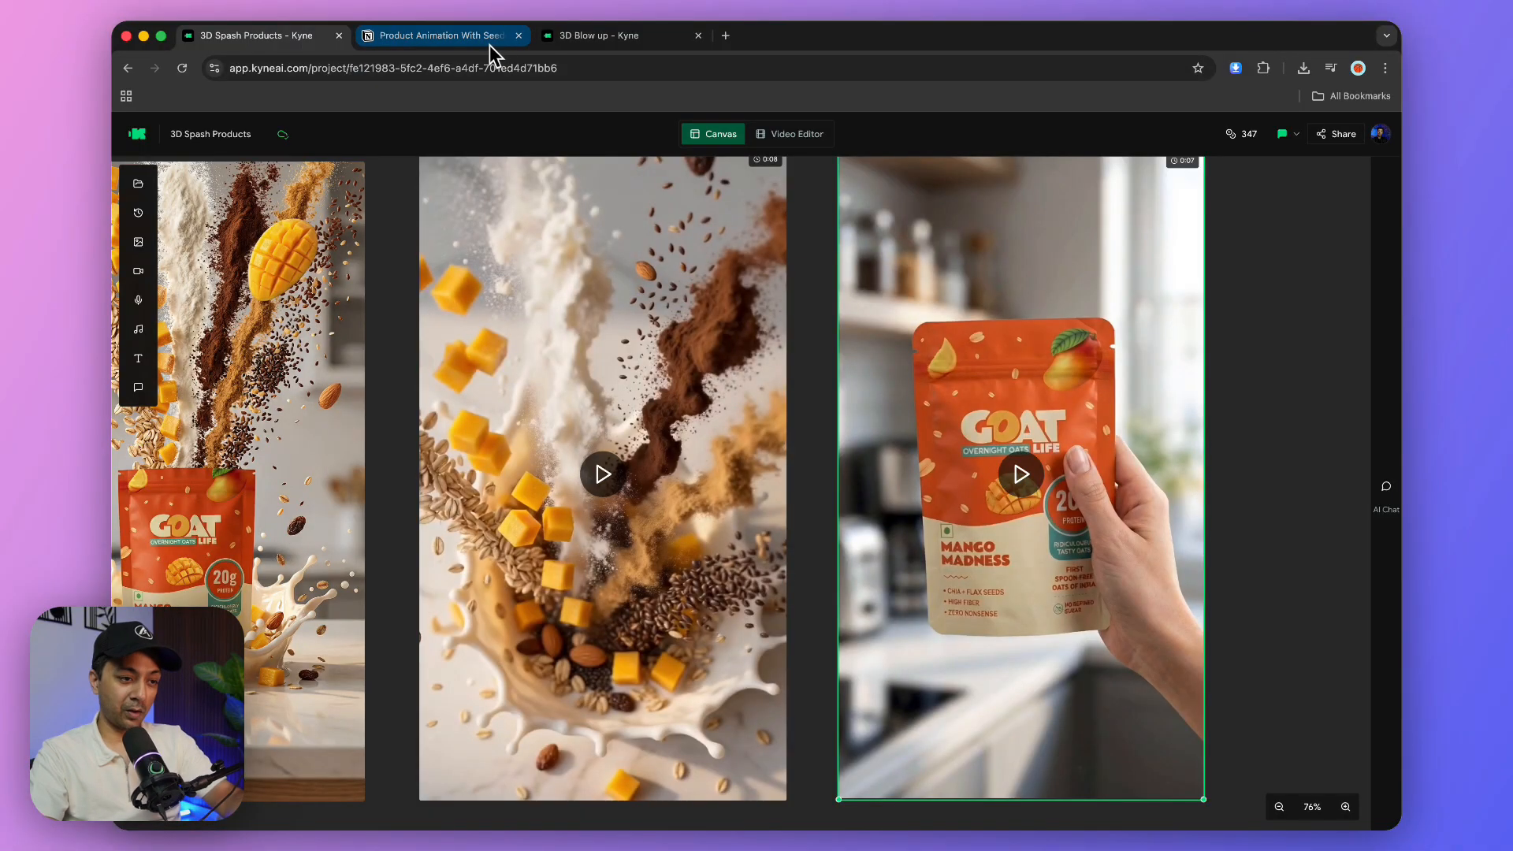
Step: Switch to the Notion page and look over the Product Animation With Seedance 2.0 guide from its beginning
left_click(489, 39)
scroll(615, 246, "down", 5)
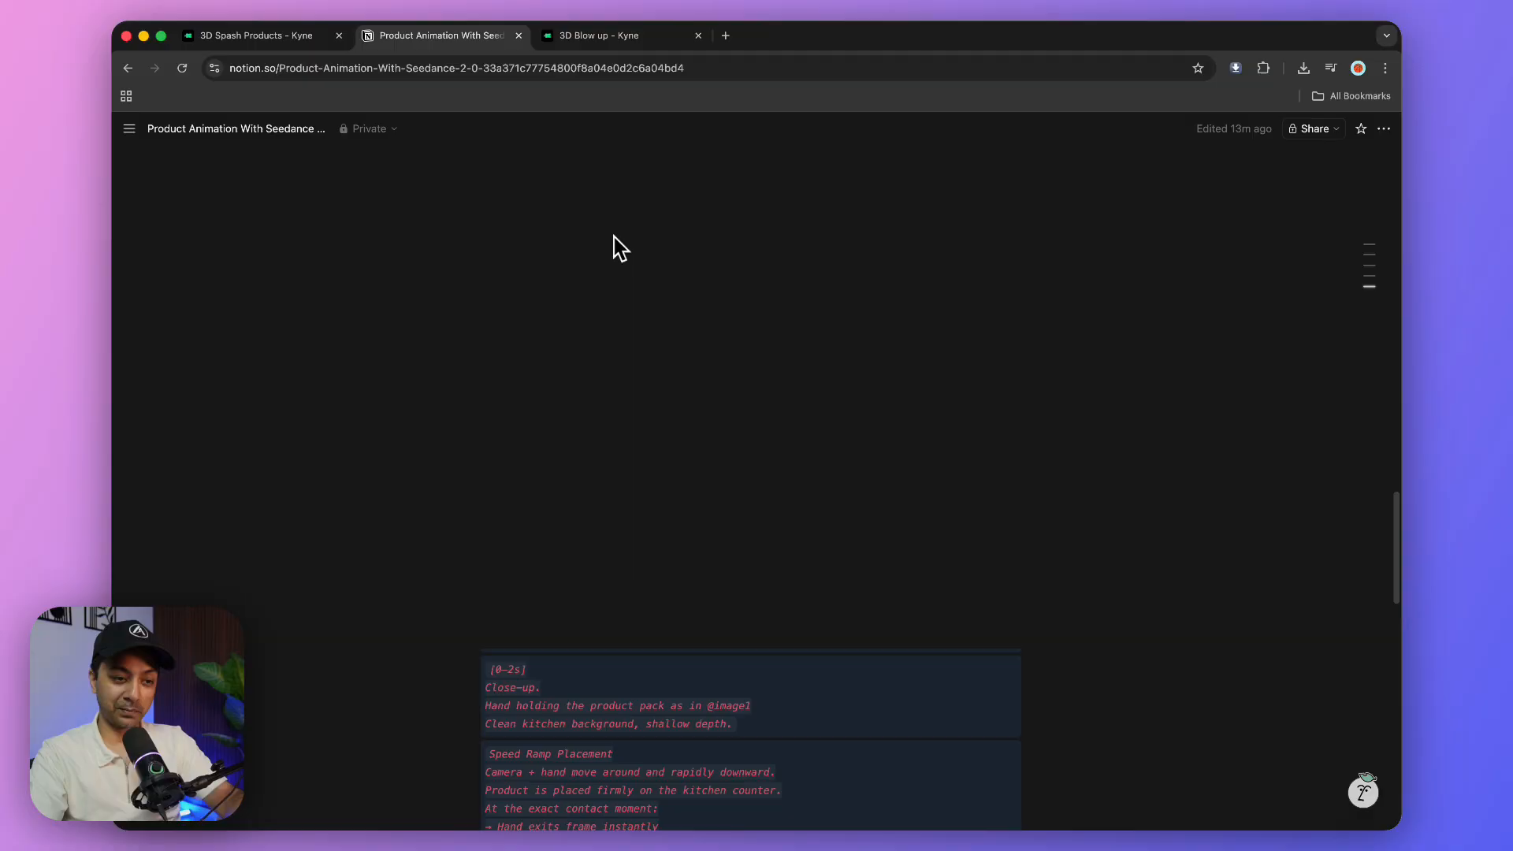
scroll(615, 249, "up", 3)
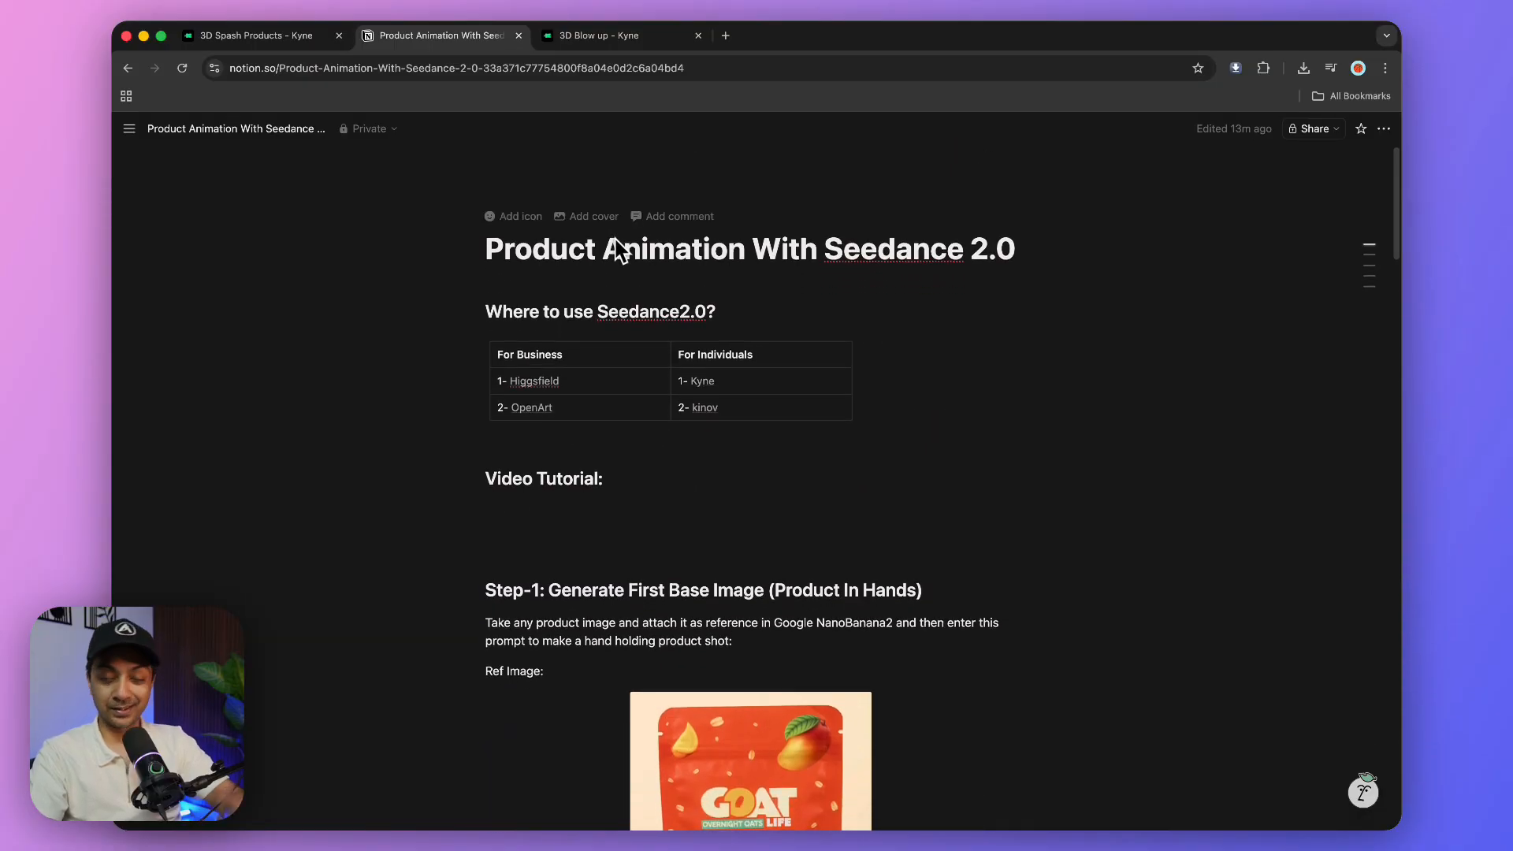